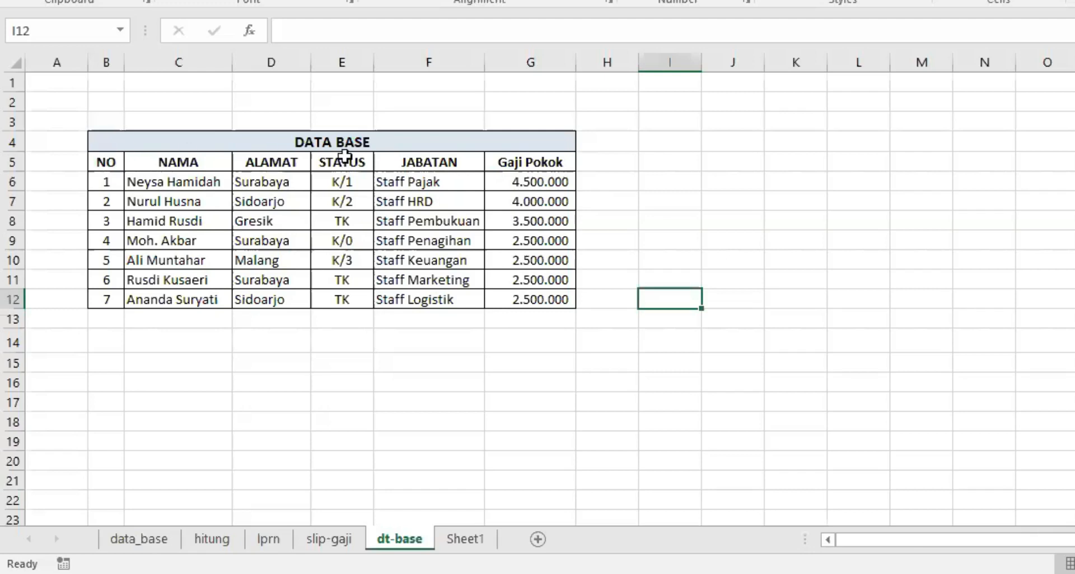
Step: Examine the VLOOKUP and index tables on Sheet1 and the source table on the dt-base sheet
click(469, 540)
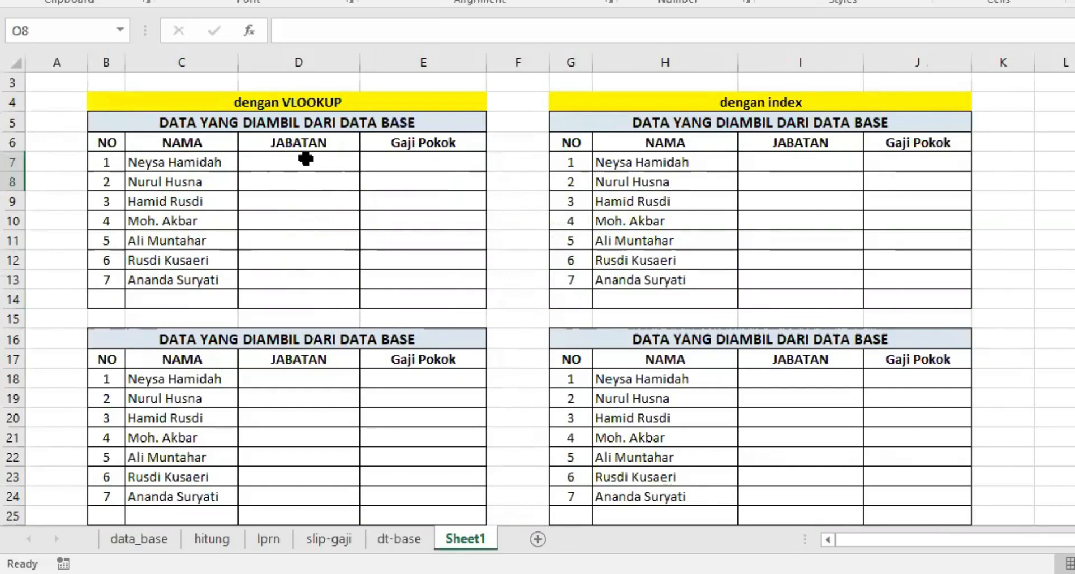
click(313, 102)
click(760, 108)
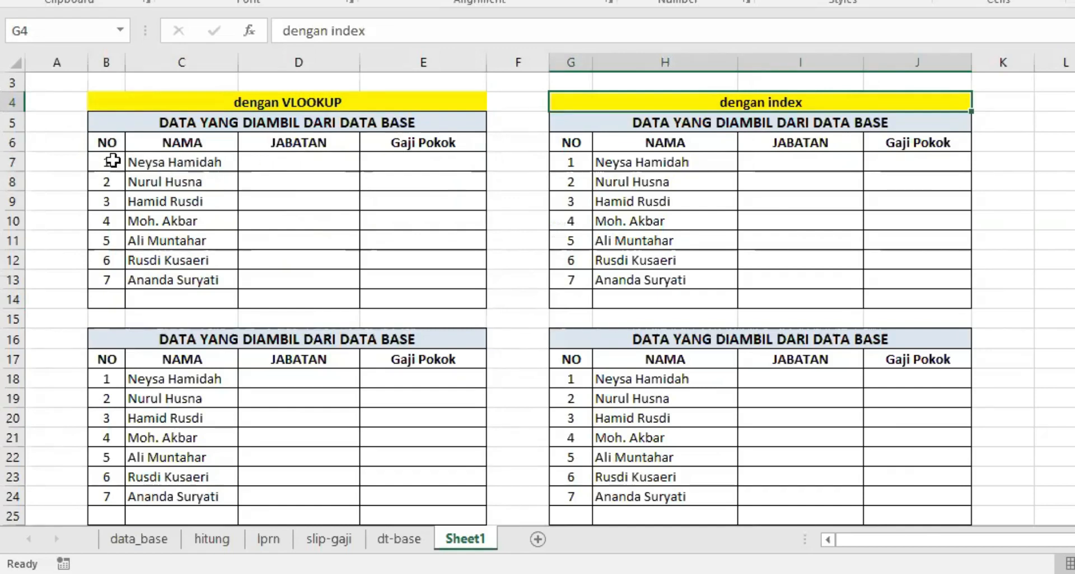
click(182, 160)
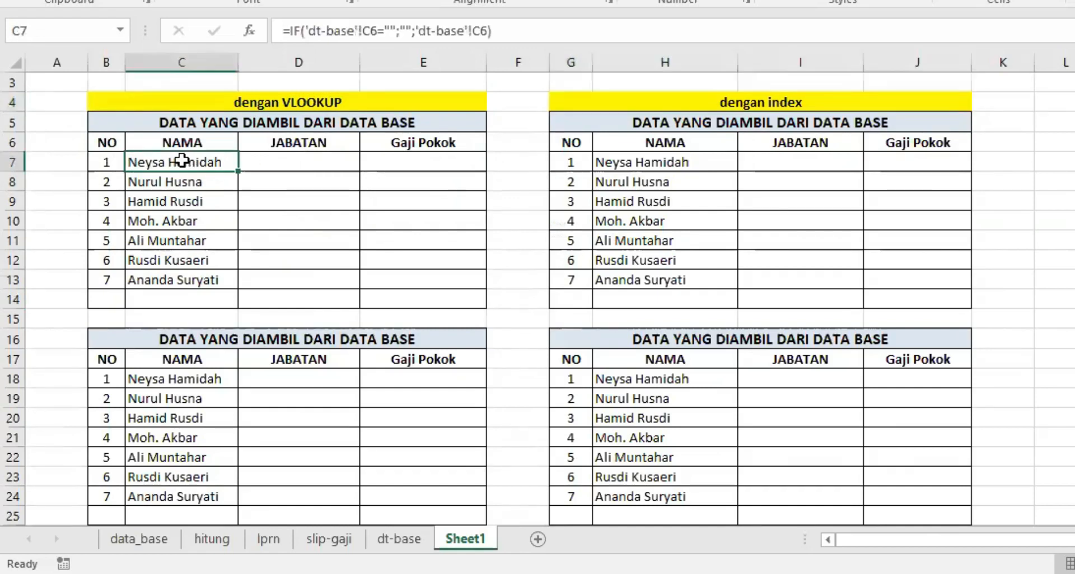
click(290, 160)
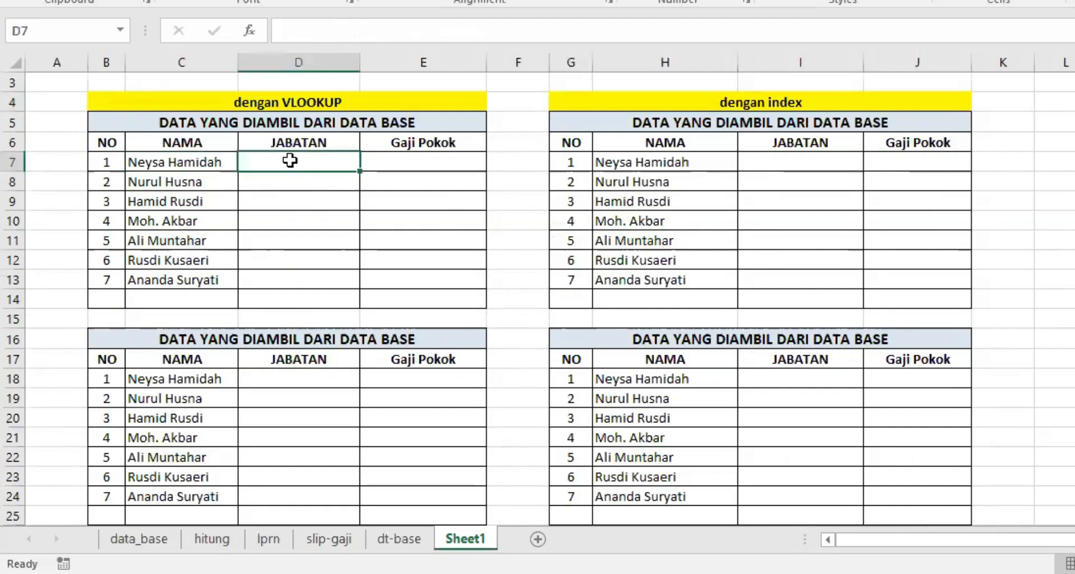
click(420, 160)
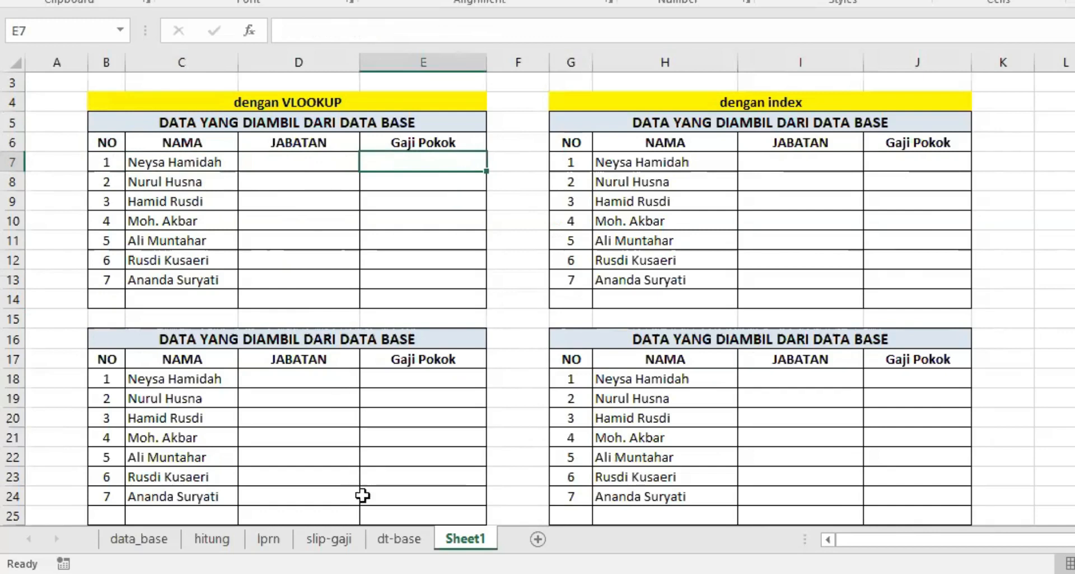
click(399, 539)
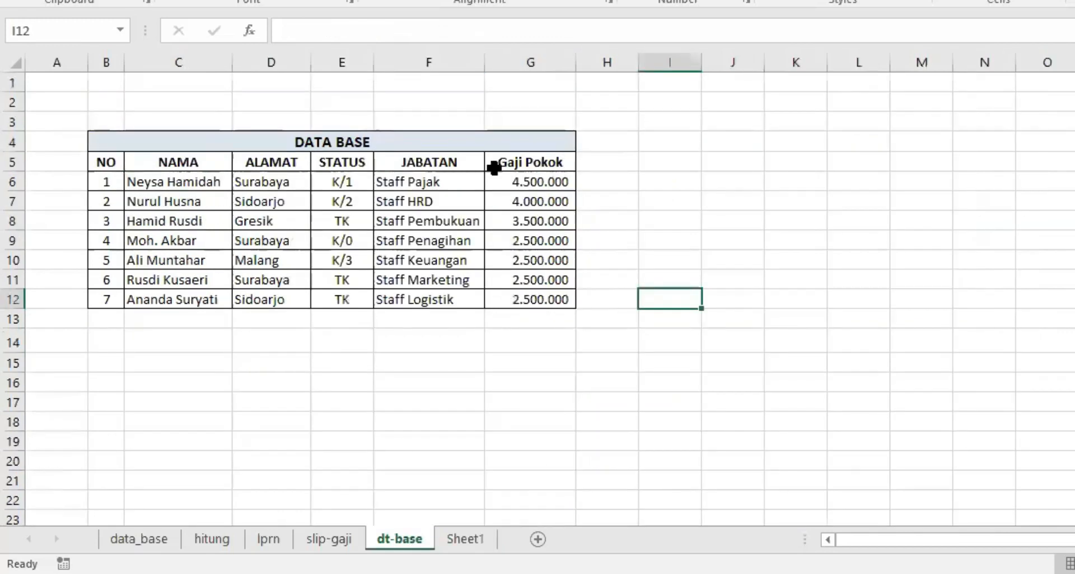
click(465, 539)
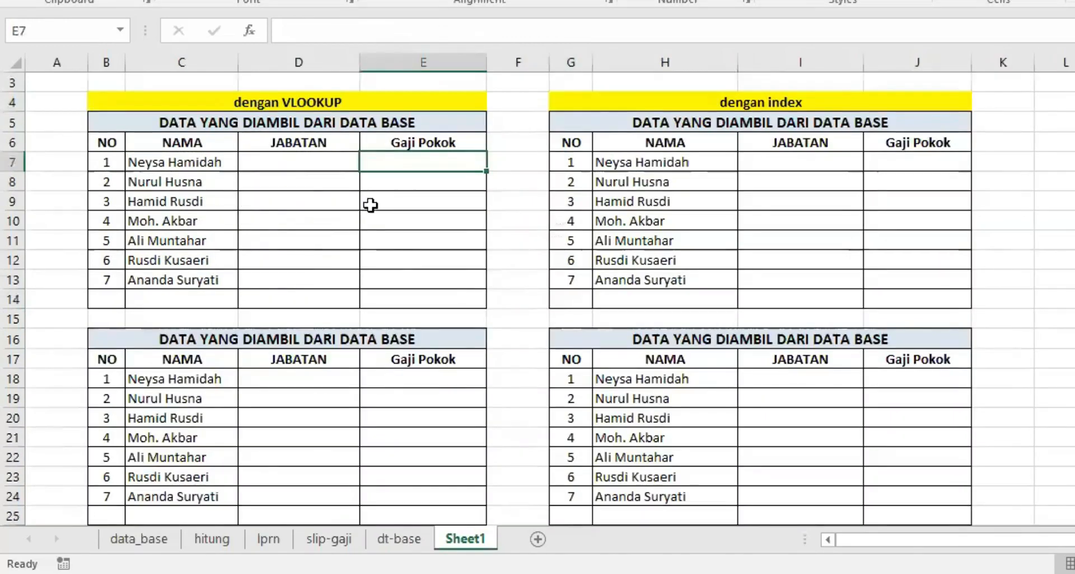
Step: Begin an IF formula in D7 of Sheet1 that returns an empty text when C7 is blank: =IF(C7="";"";
click(296, 164)
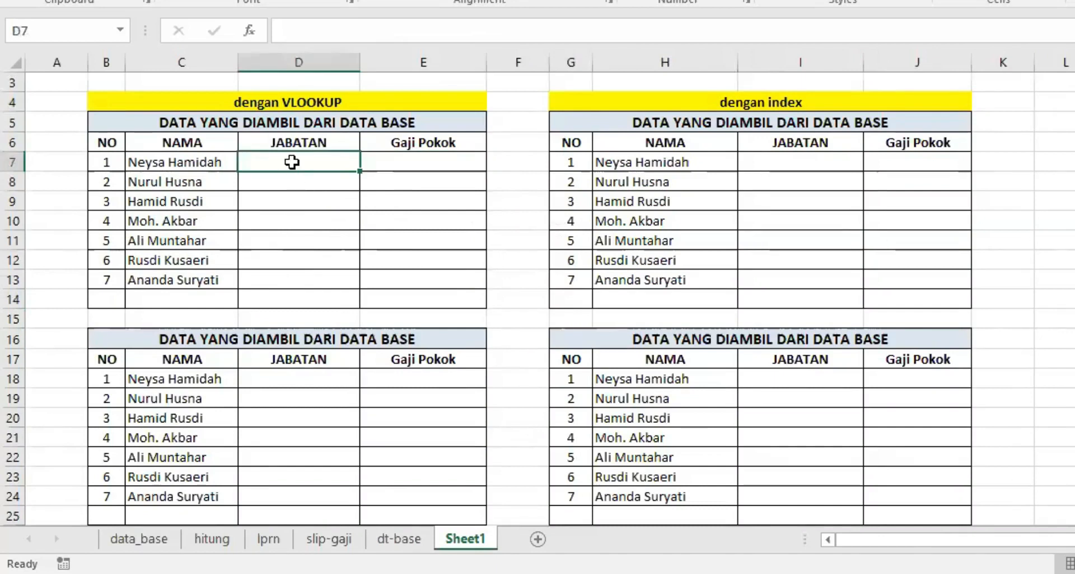
text(=I)
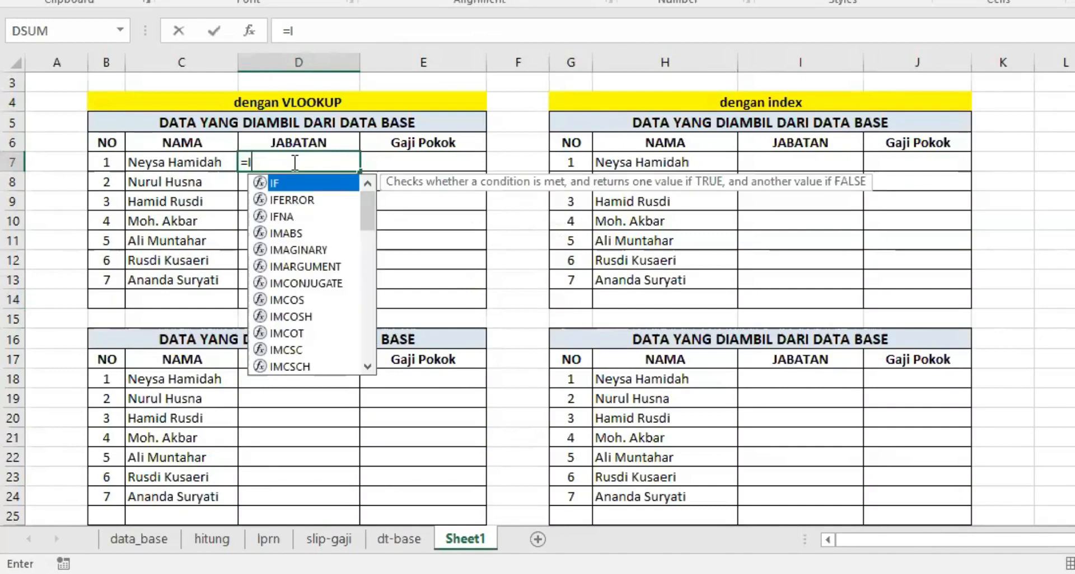
key(Tab)
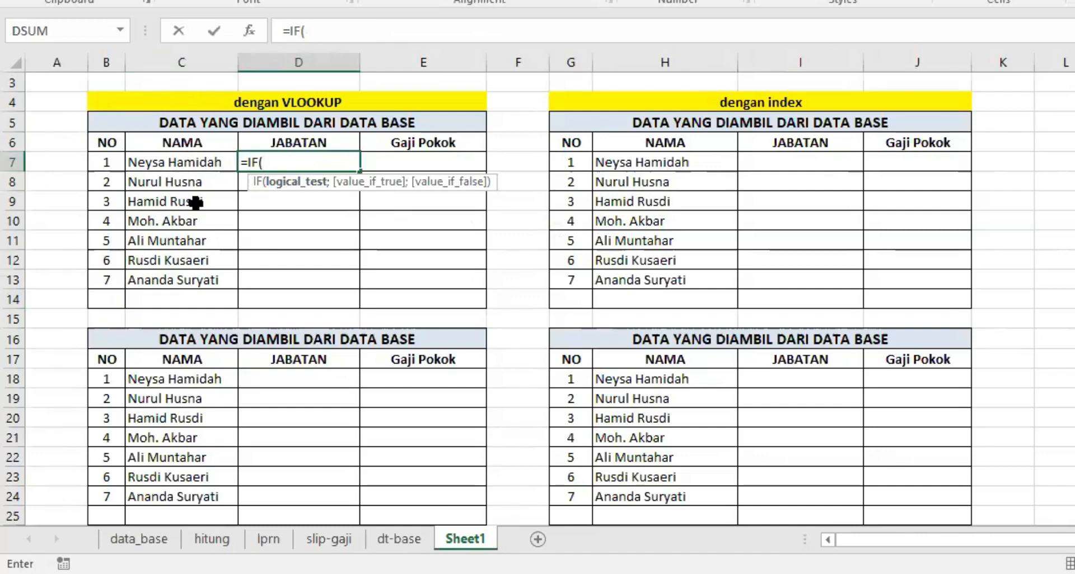
text(C)
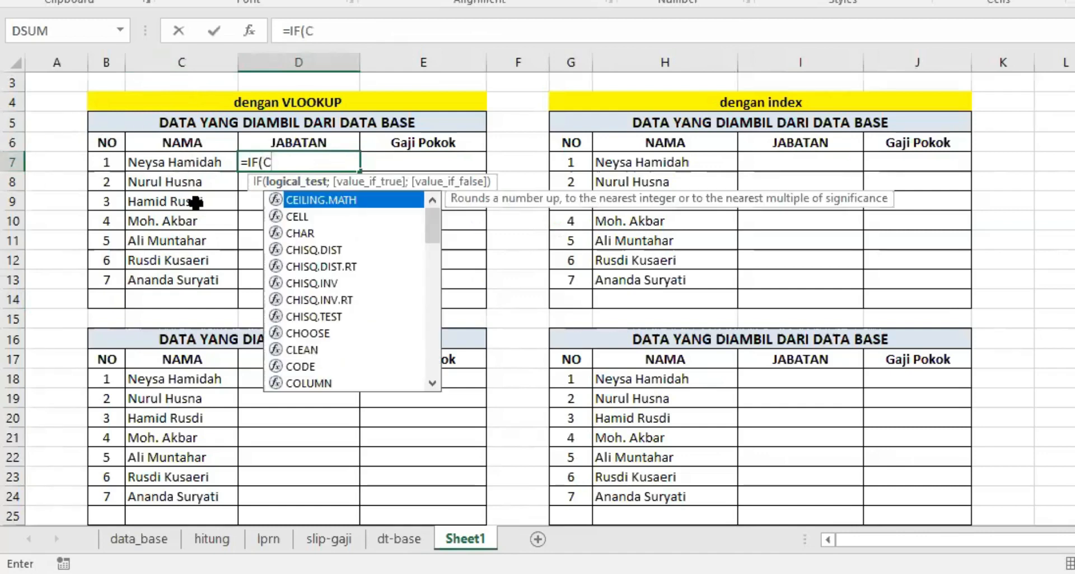
text(7="";"")
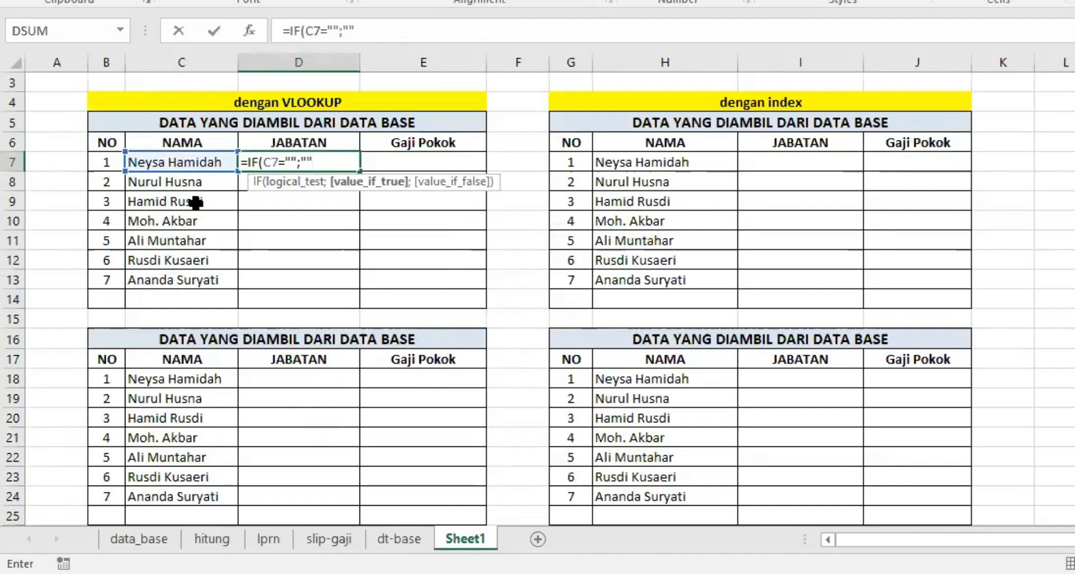
text(;)
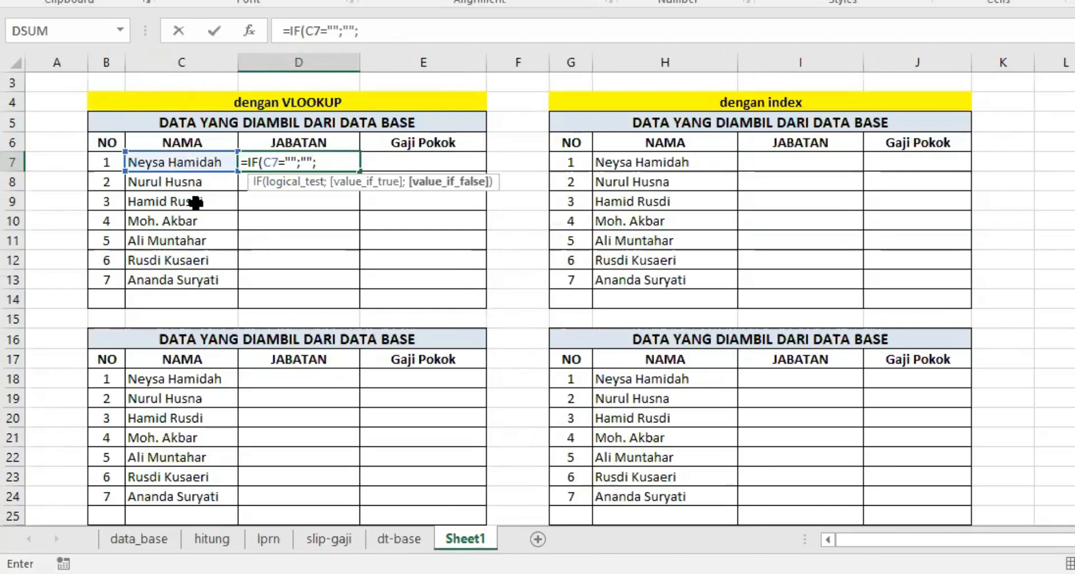
Step: Add a VLOOKUP as the IF's false value, with C7 as the lookup value
text(V)
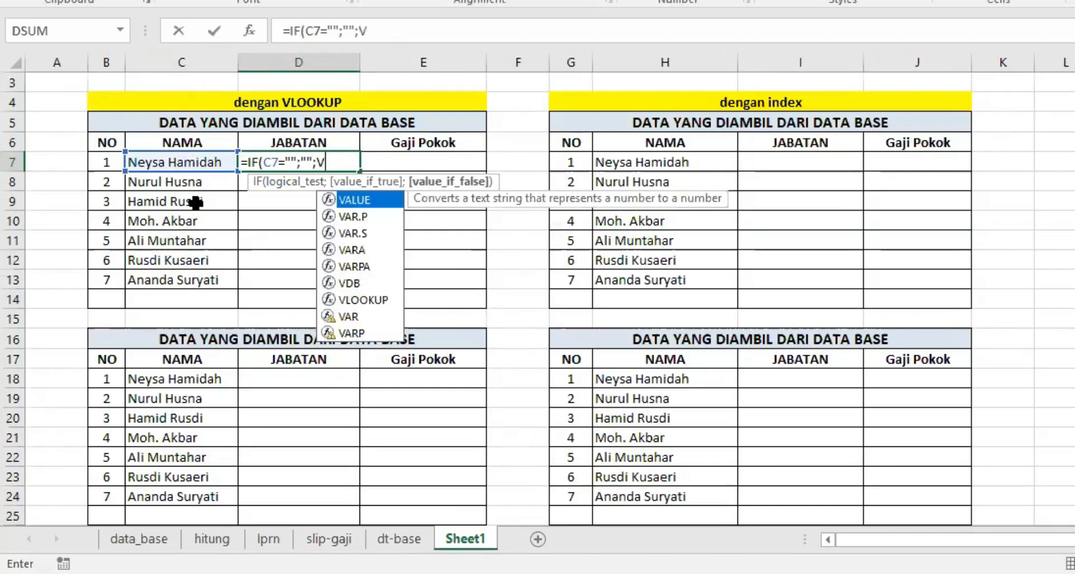
text(LOOKUP)
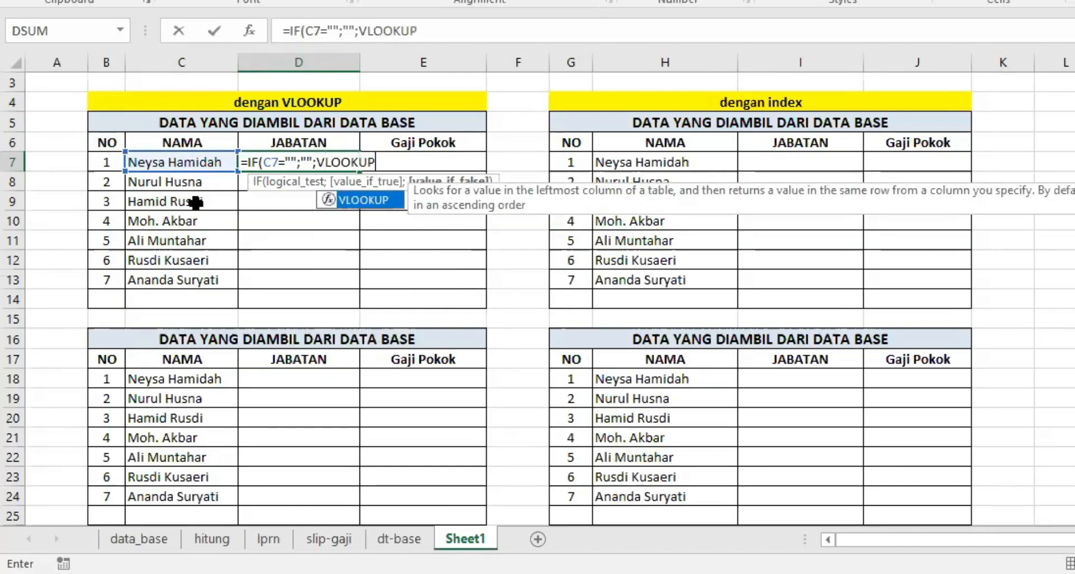
text(()
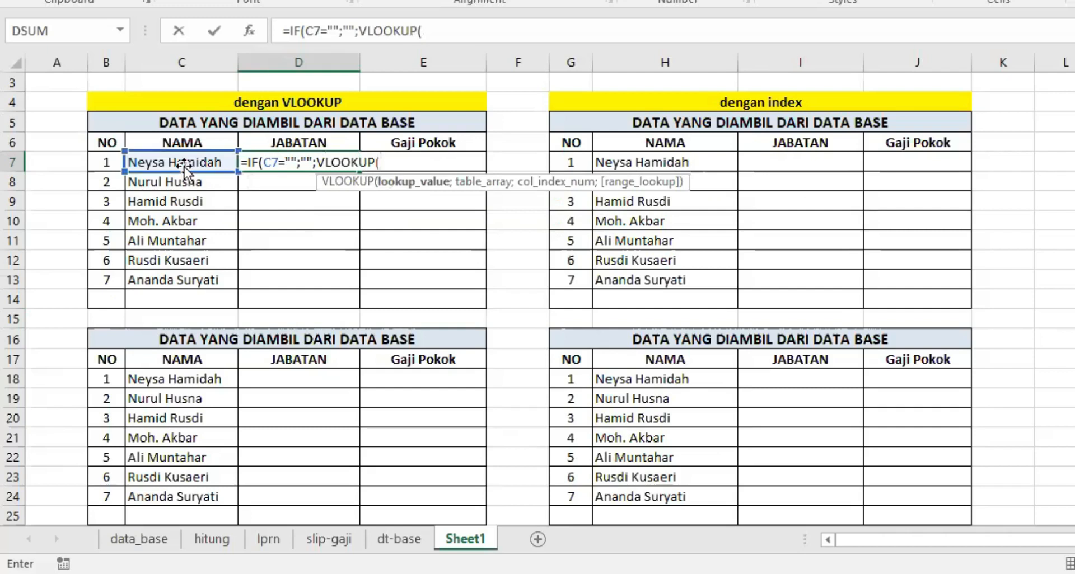
text(C7)
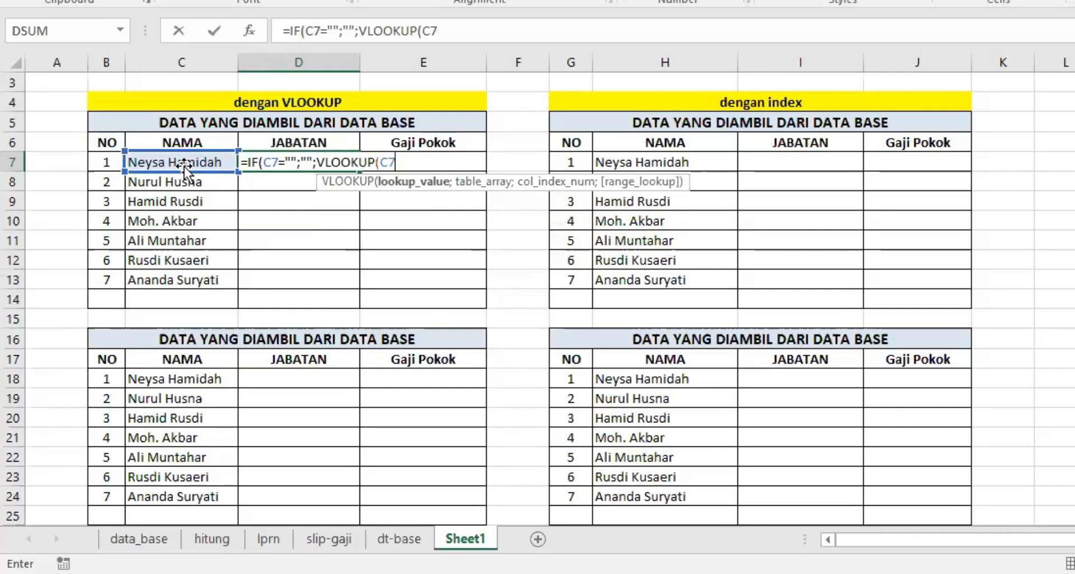
text(;)
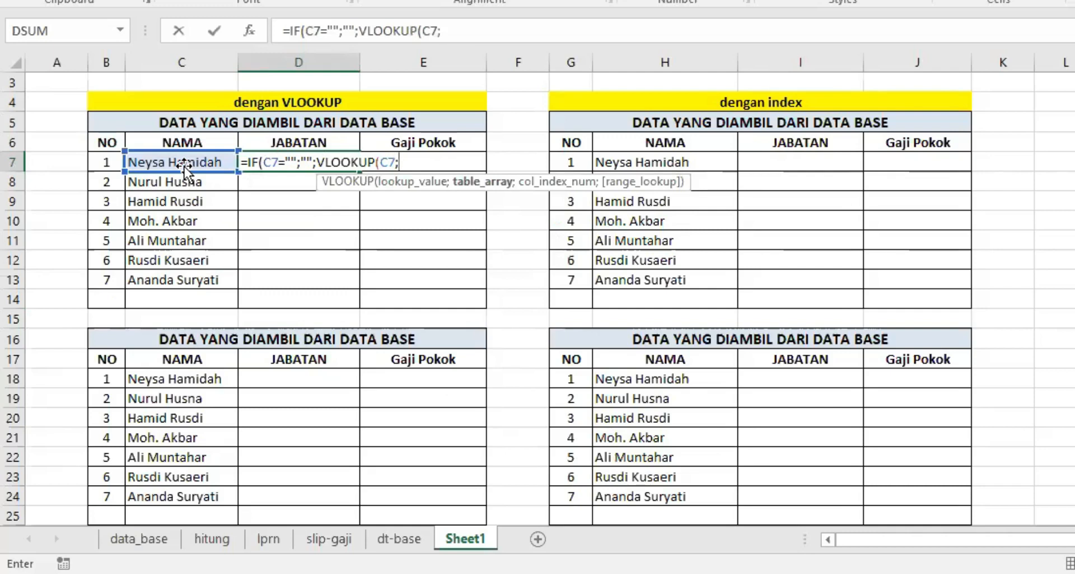
Step: Set the VLOOKUP's table array to the range C6:K27 on the dt-base sheet
click(391, 536)
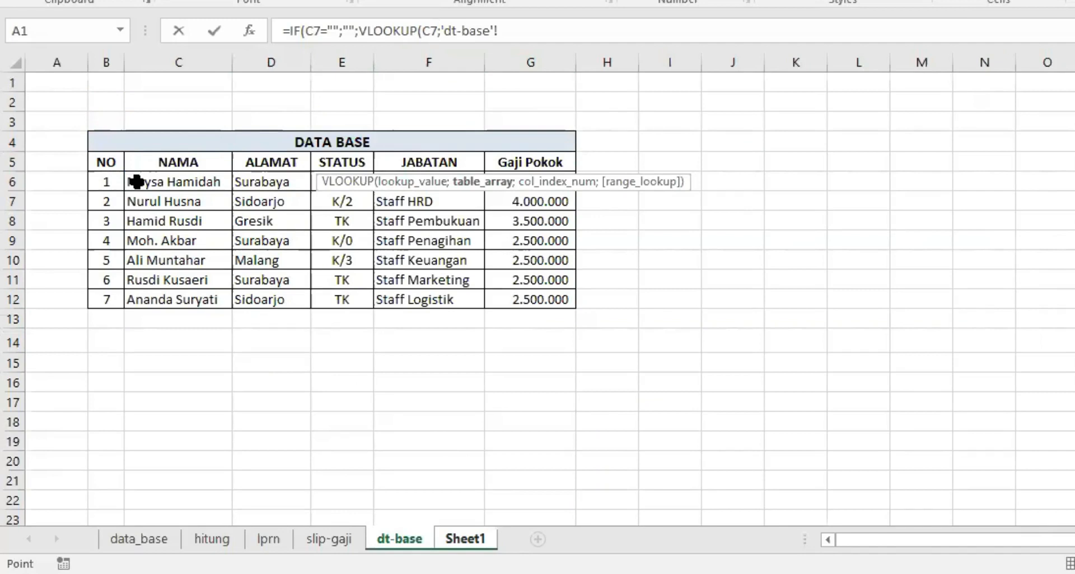
drag(136, 181, 770, 421)
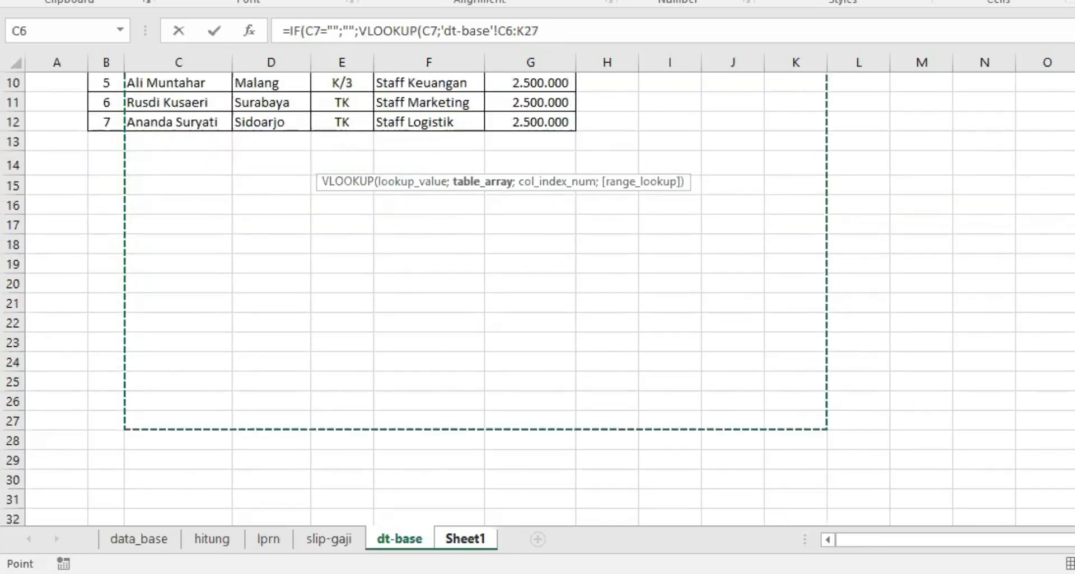
scroll(831, 78, up, 3)
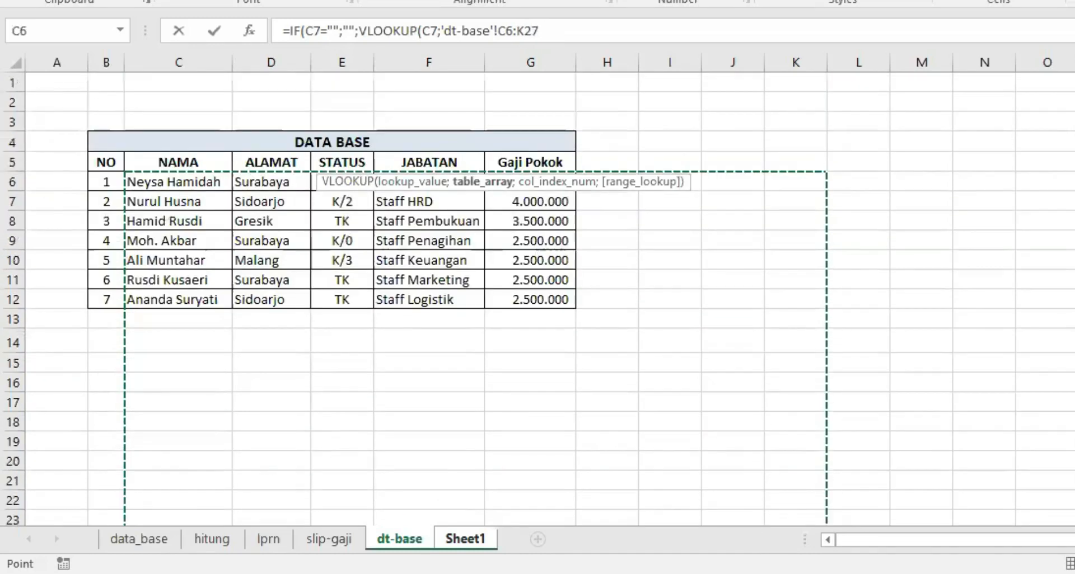
click(552, 31)
text(;)
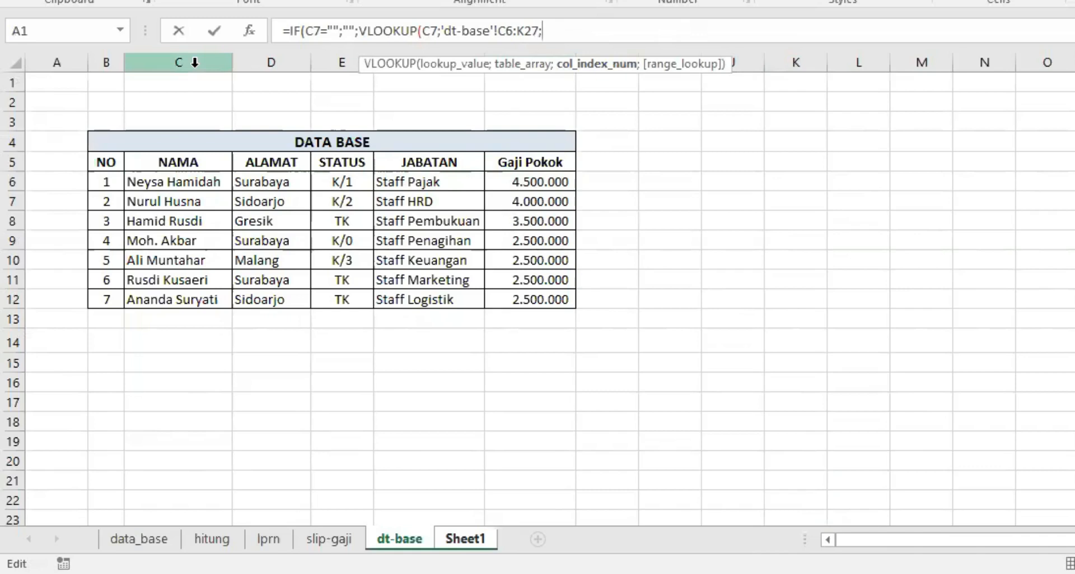
drag(106, 63, 529, 62)
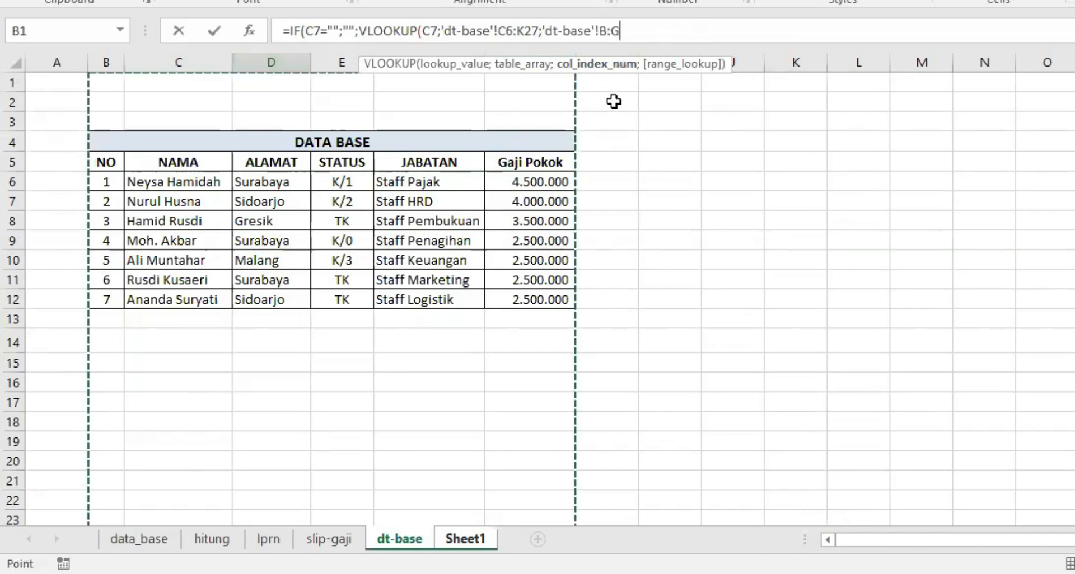
key(BackSpace)
key(BackSpace)
key(BackSpace)
key(BackSpace)
key(BackSpace)
key(BackSpace)
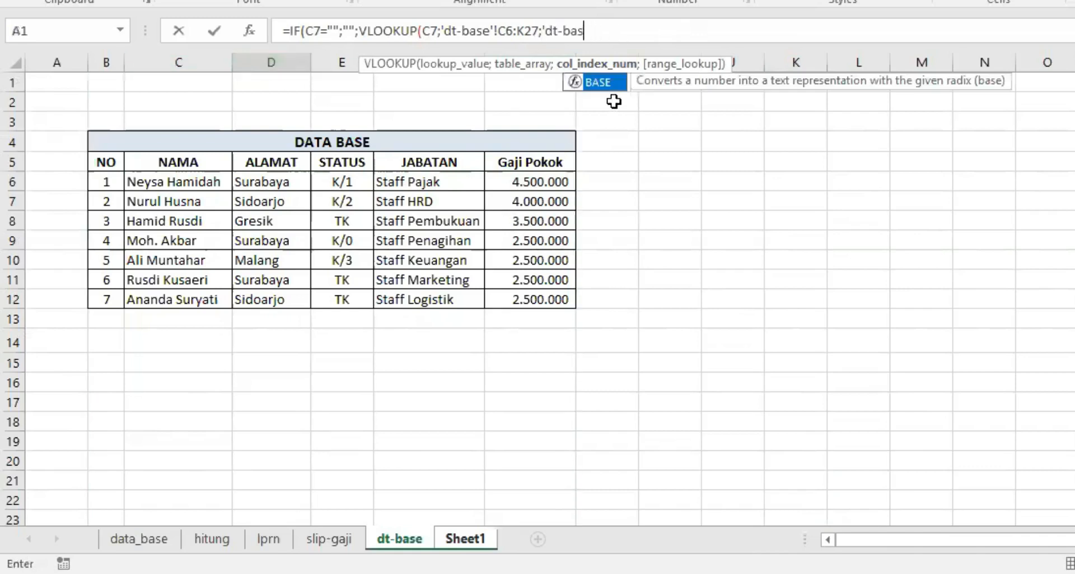
key(BackSpace)
key(BackSpace)
key(BackSpace)
key(BackSpace)
key(BackSpace)
key(BackSpace)
key(BackSpace)
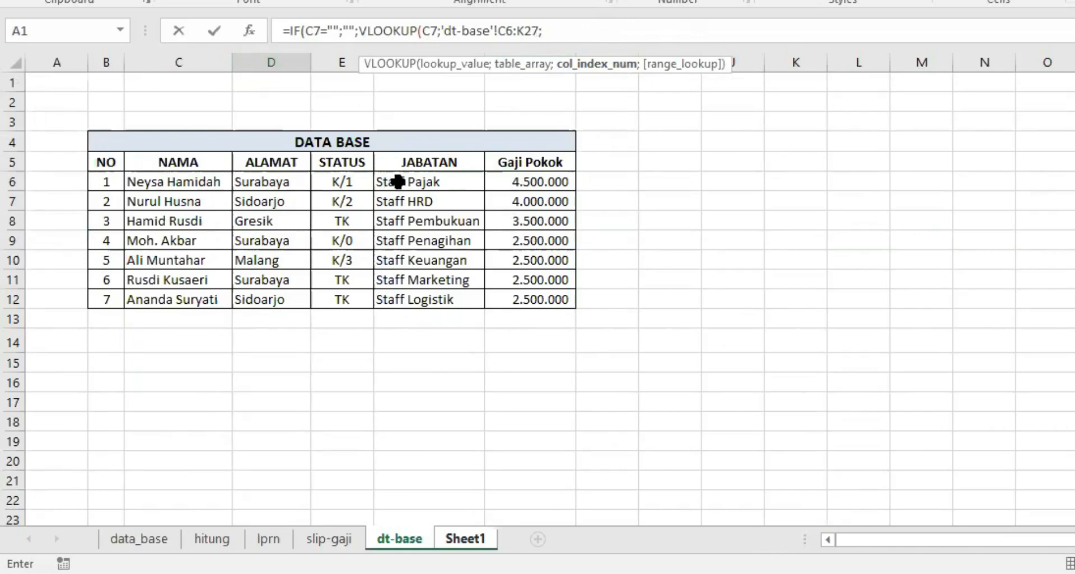
Step: Complete the D7 formula with column index 4 and range lookup 0
text(4;)
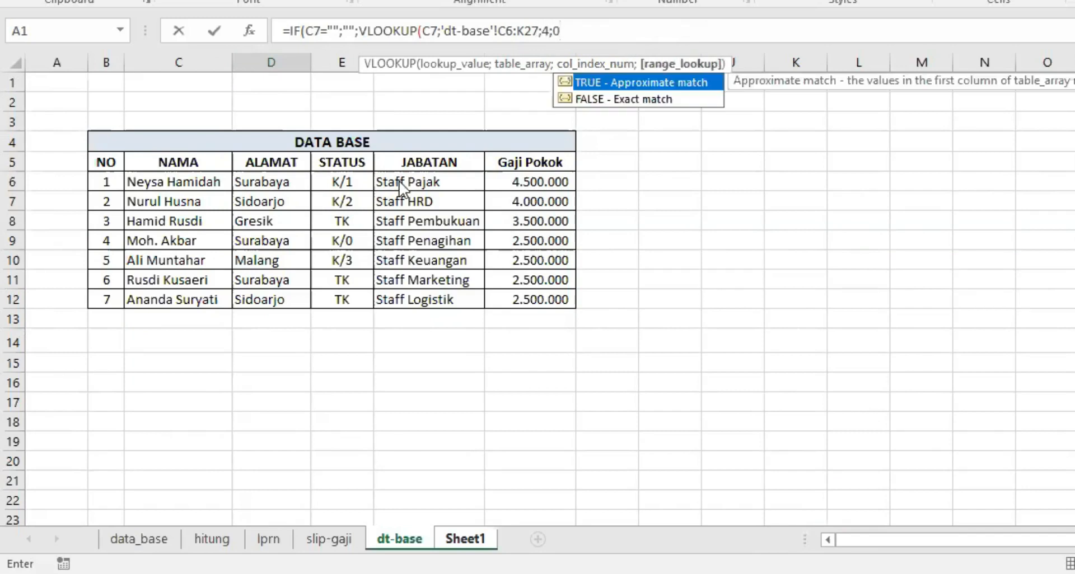
text(0)
key(Return)
Step: Review the arguments of the D7 formula and the lookup area starting at C6 on the dt-base sheet
click(312, 161)
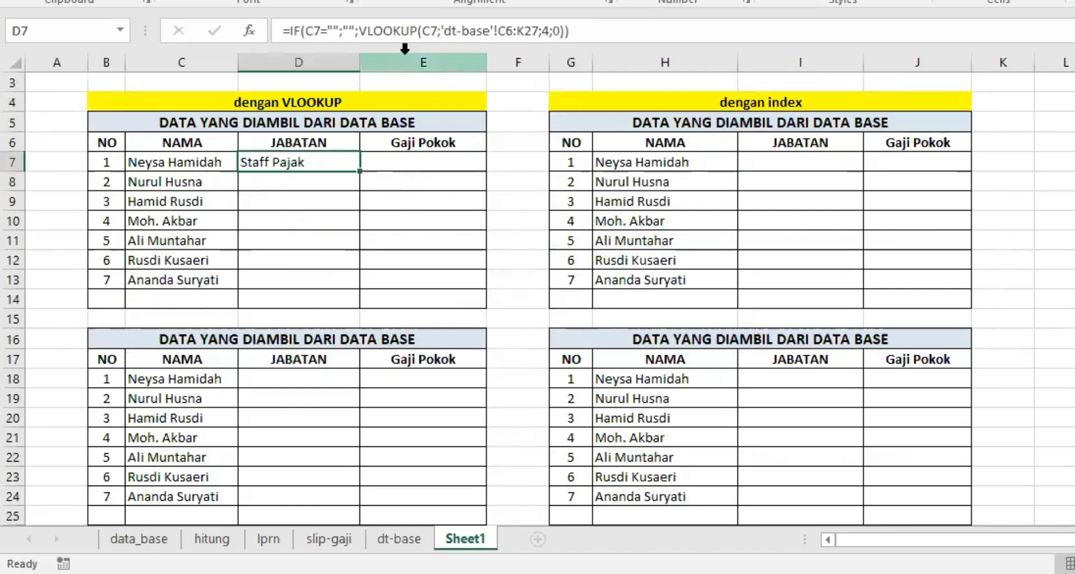
click(307, 26)
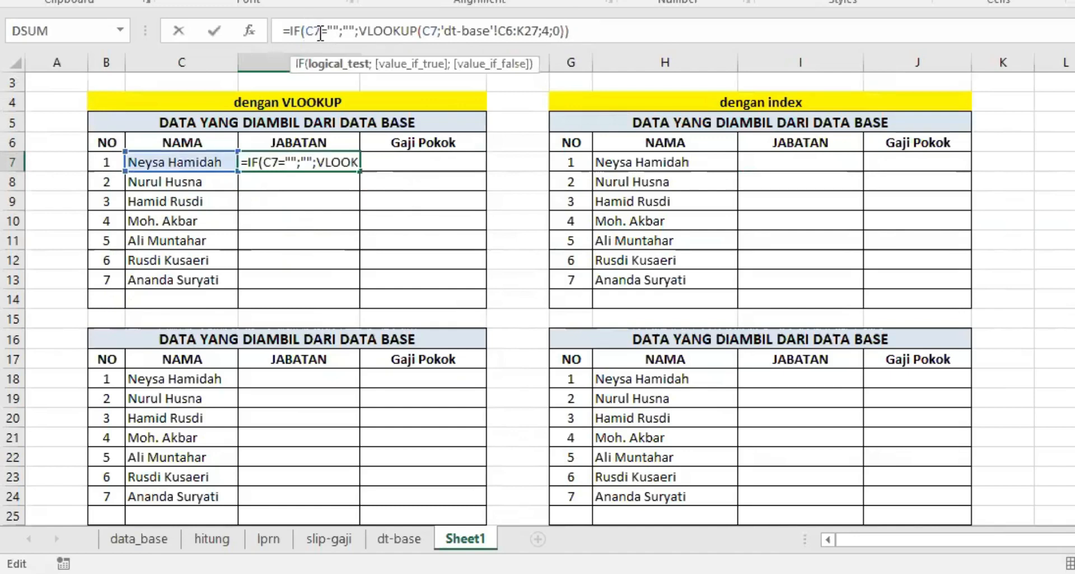
click(423, 30)
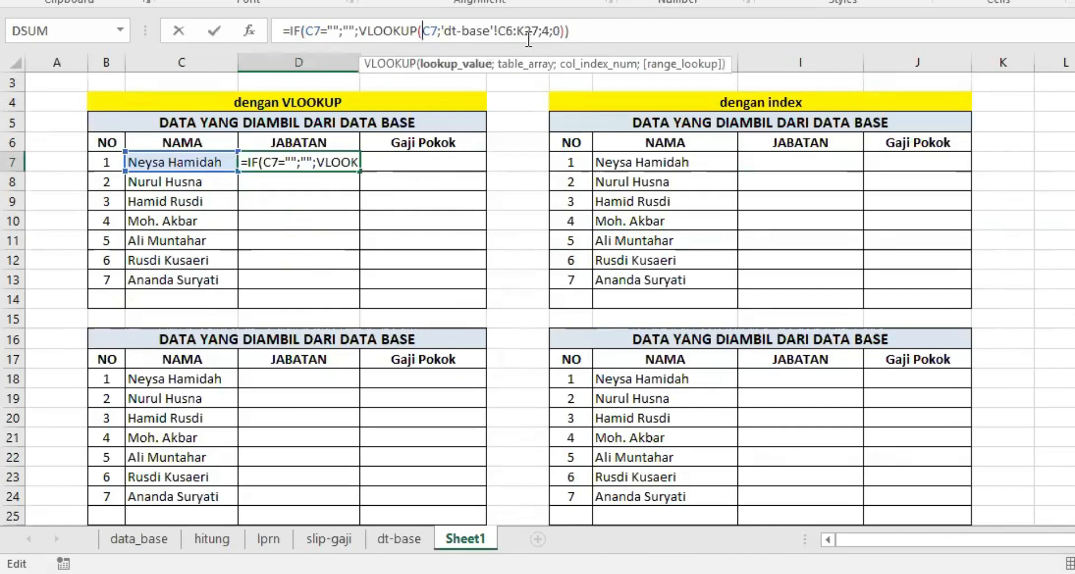
key(Escape)
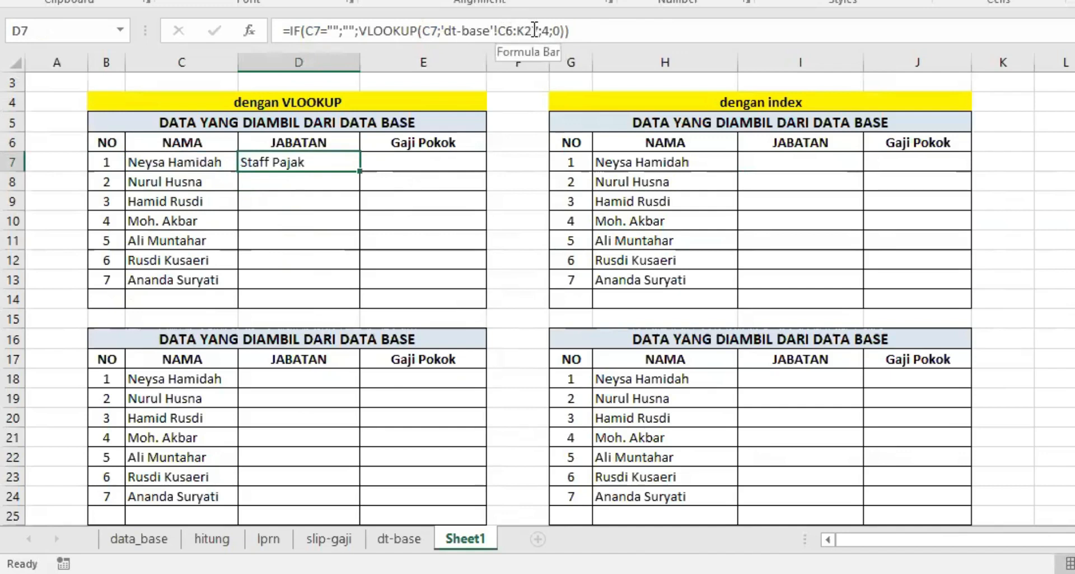
click(399, 539)
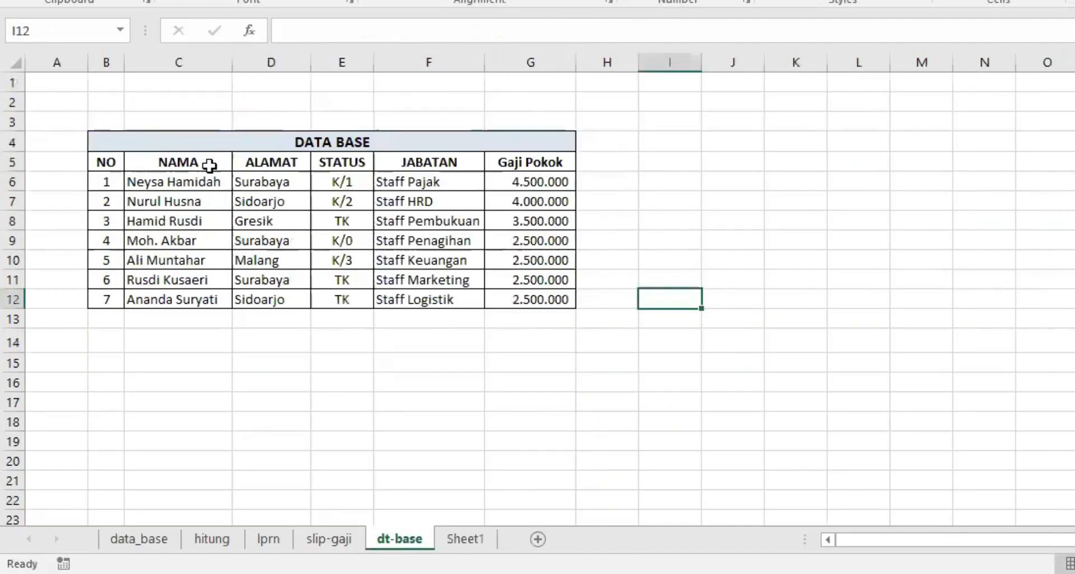
click(144, 178)
drag(144, 179, 818, 488)
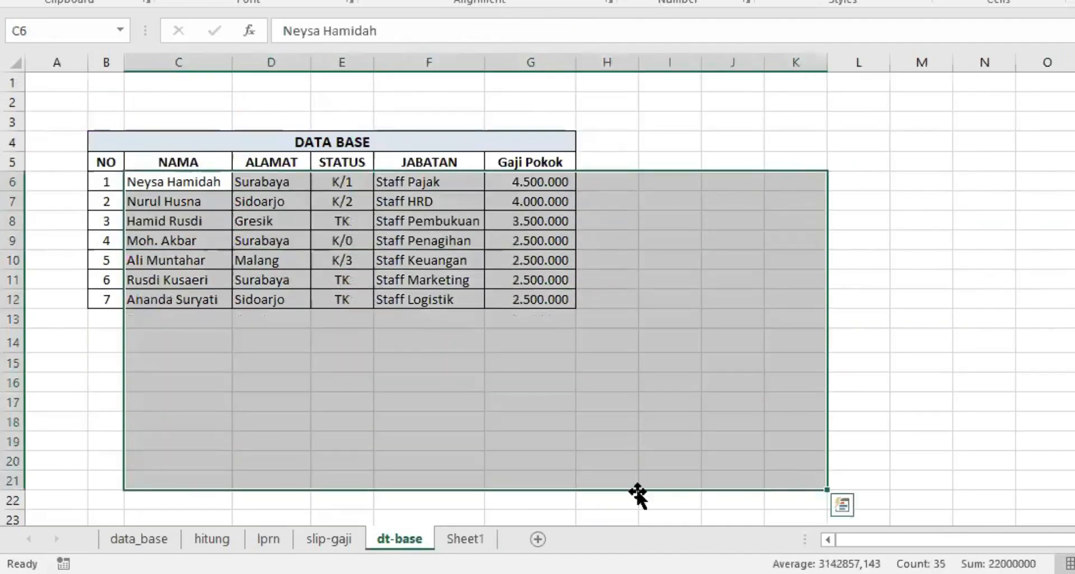
click(467, 539)
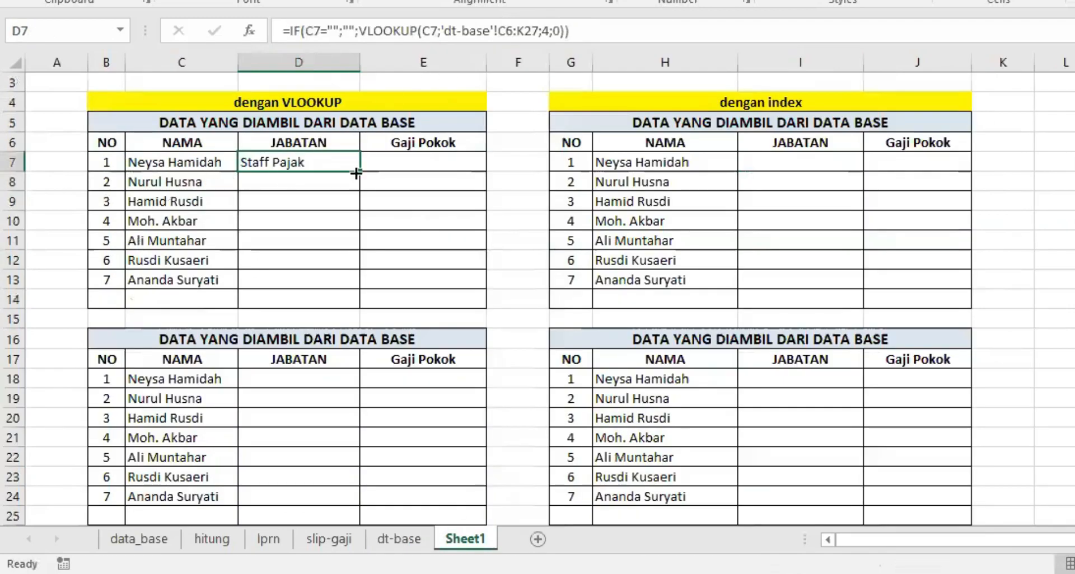
Step: Fill the D7 formula down to D8 and compare the range references in both cells
drag(359, 171, 359, 193)
click(317, 189)
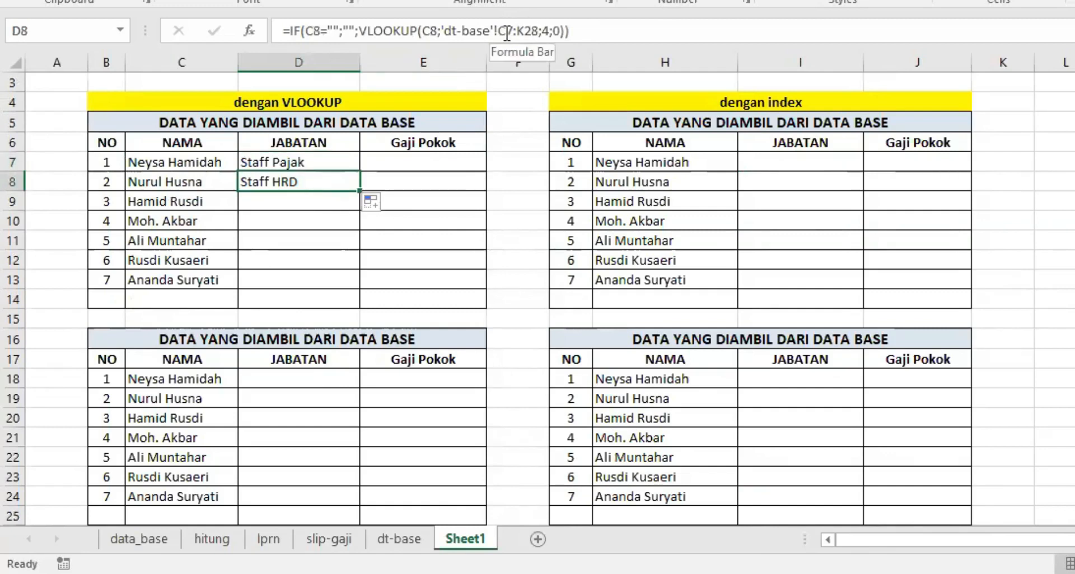
click(325, 159)
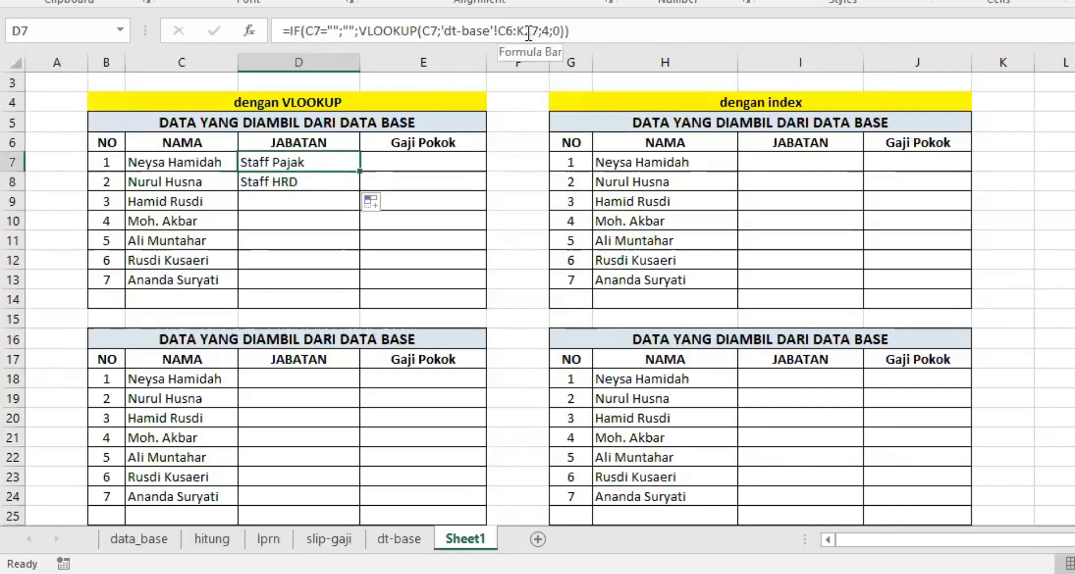
Step: Make the VLOOKUP table array in D7 absolute as $C$6:$K$27 on the dt-base sheet
click(313, 180)
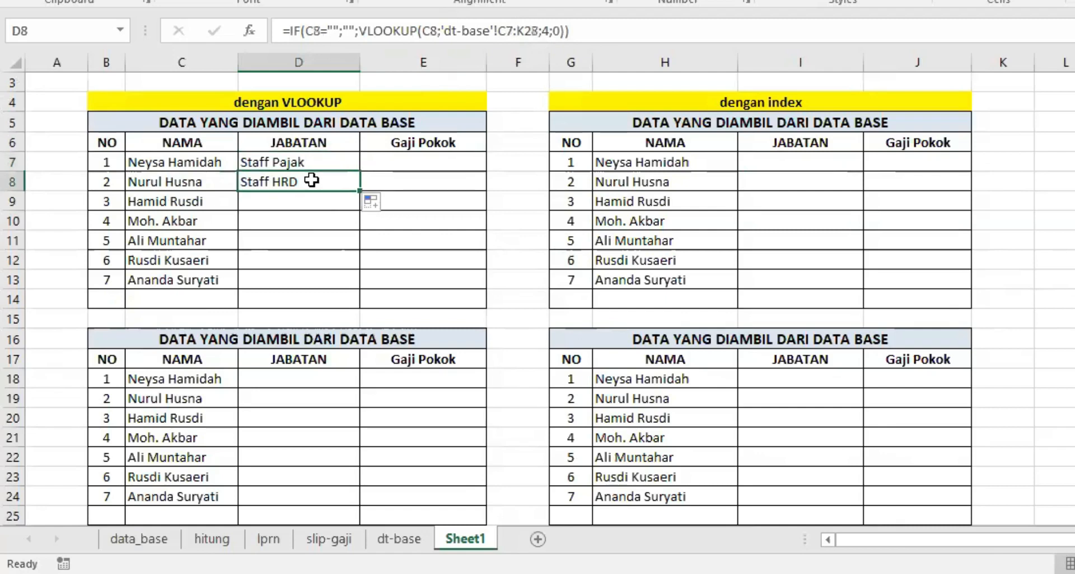
click(339, 159)
click(503, 35)
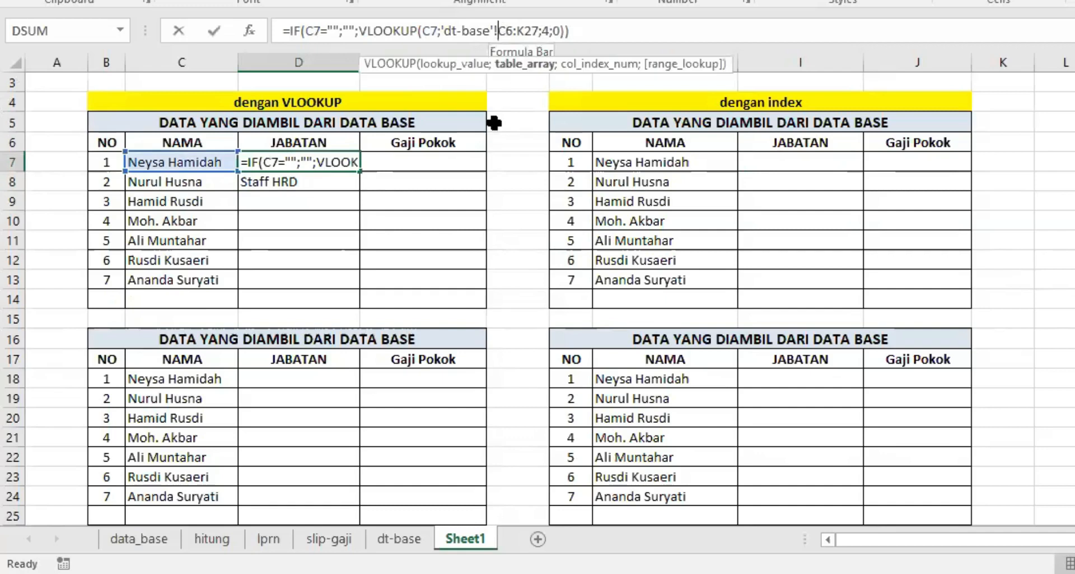
text($)
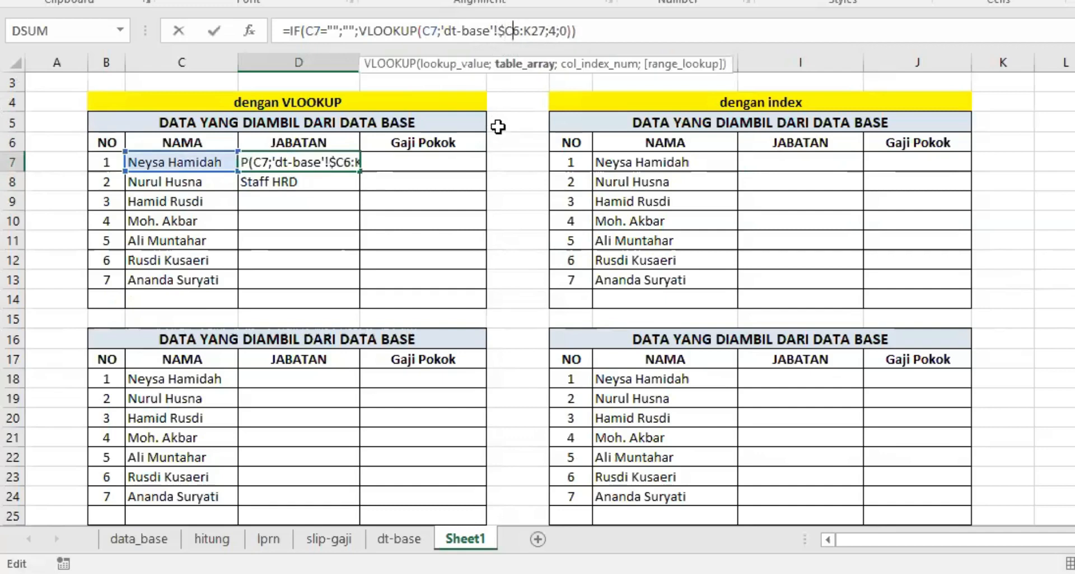
key(Right)
text($)
key(Right)
key(Right)
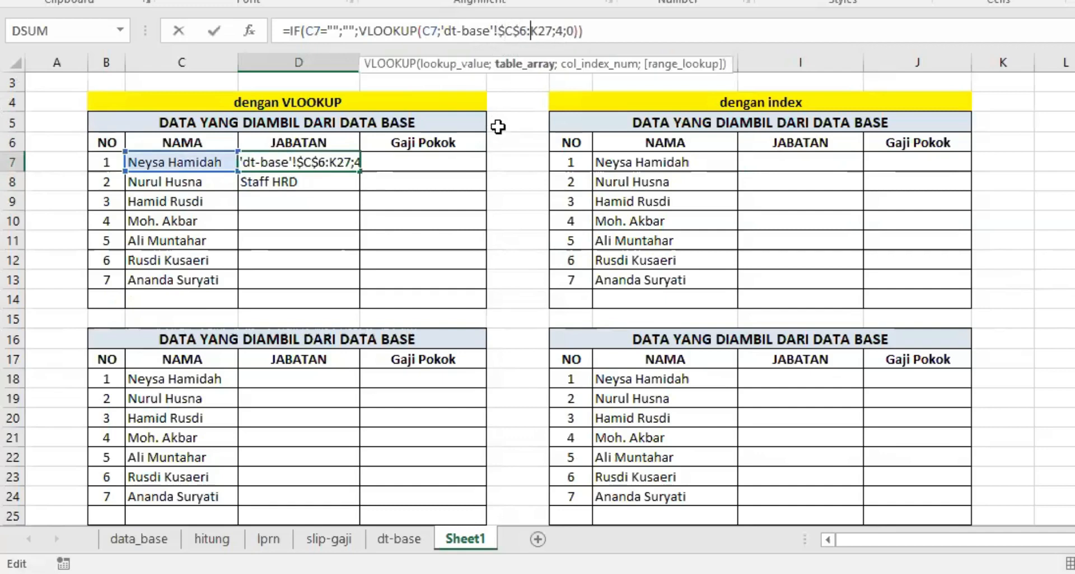
text($K$)
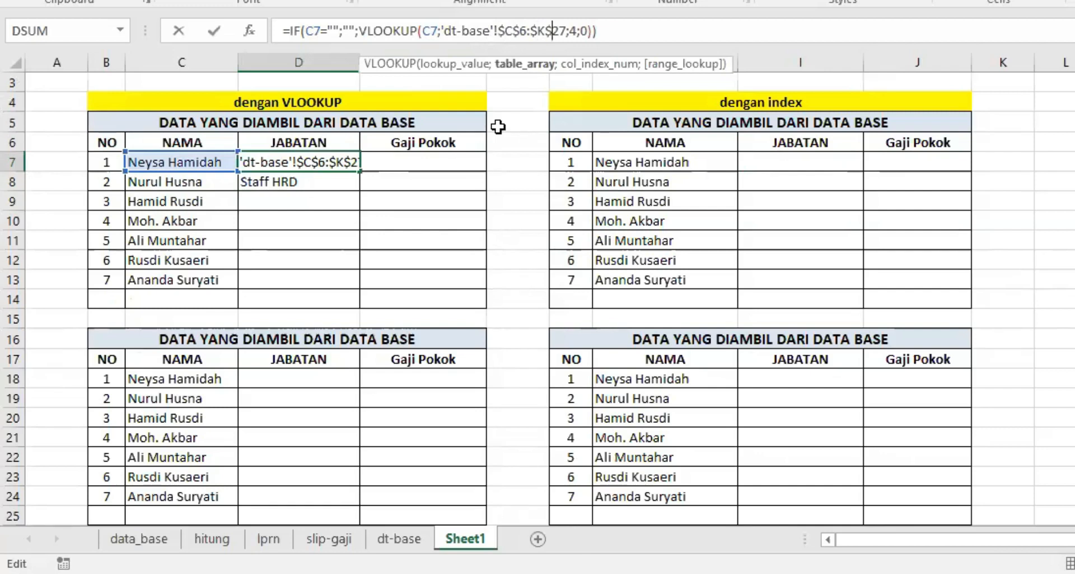
key(Return)
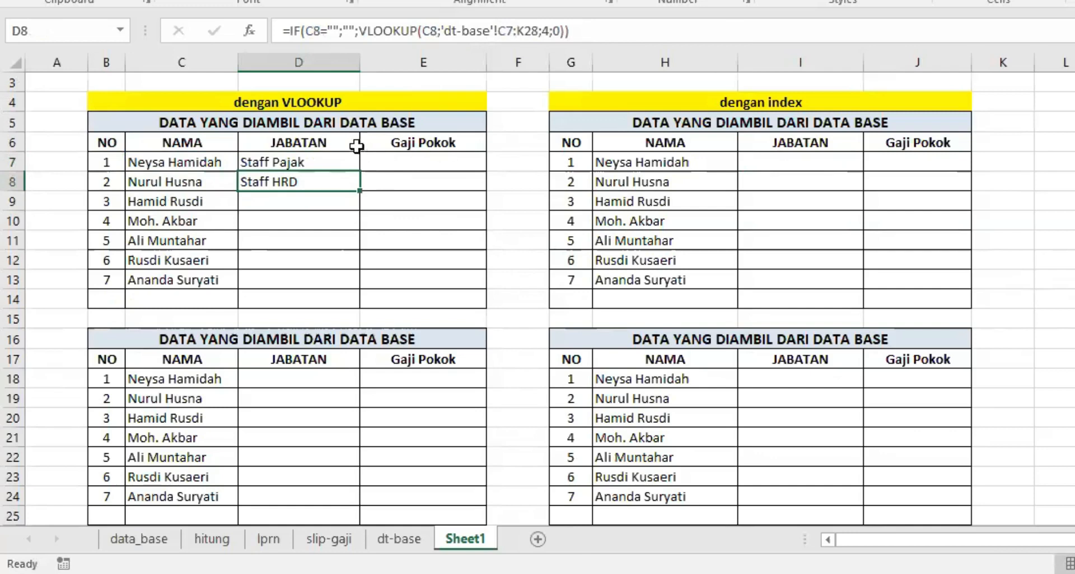
Step: Fill the D7 formula with the locked table array down to D8 and compare the references in both cells
click(343, 162)
drag(360, 169, 360, 189)
click(323, 183)
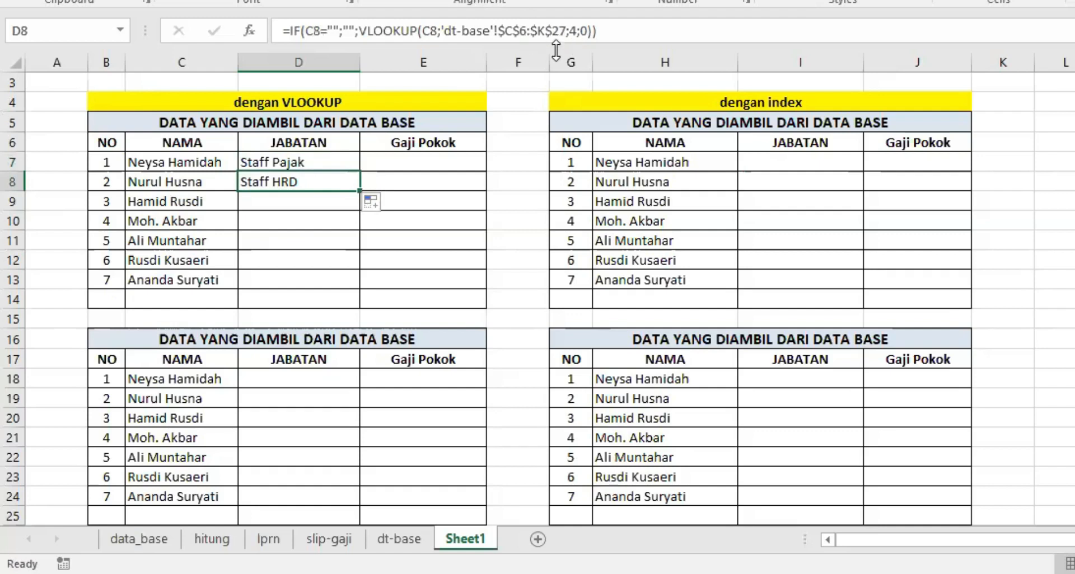
click(311, 162)
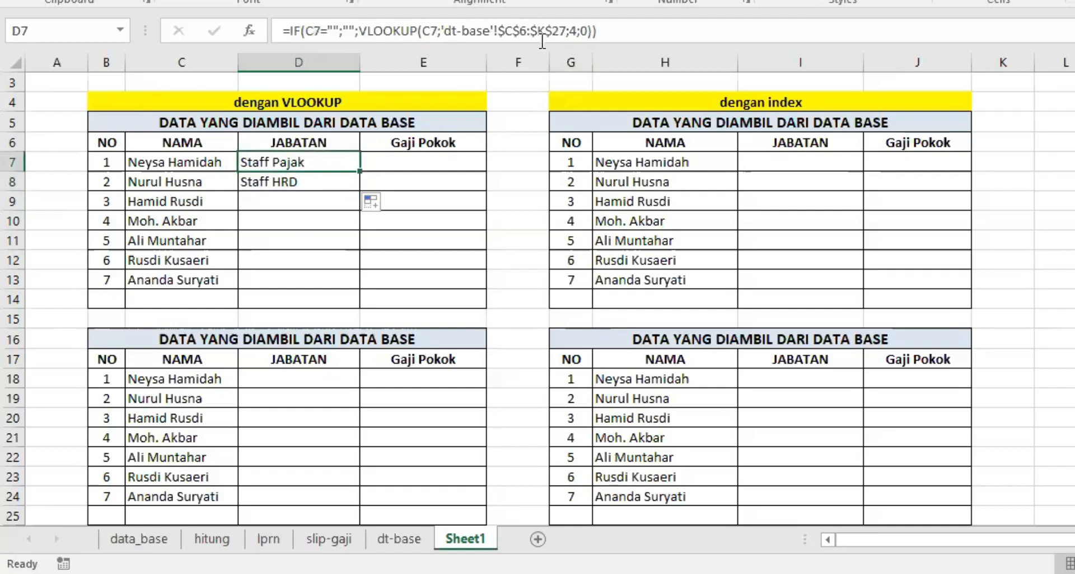
click(342, 181)
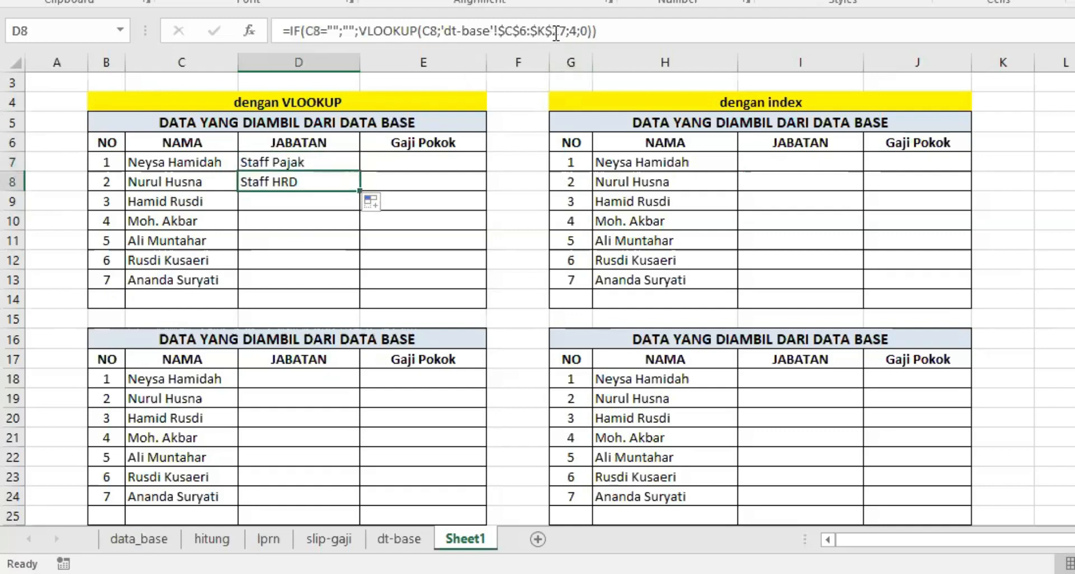
click(329, 159)
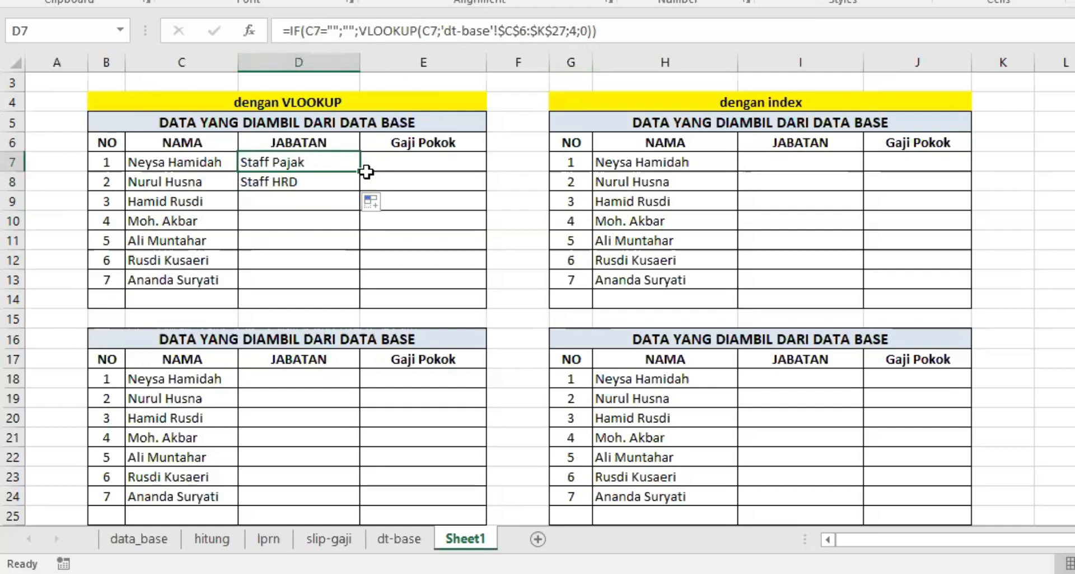
Step: Fill the D7 formula across to E7 and compare the lookup cell references in both formulas
drag(358, 172, 413, 164)
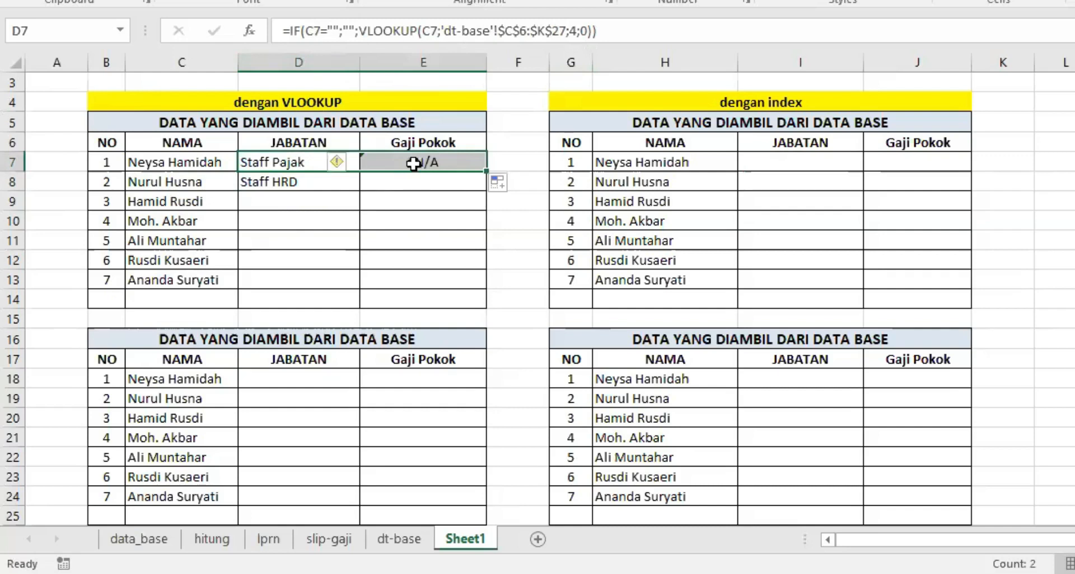
click(413, 162)
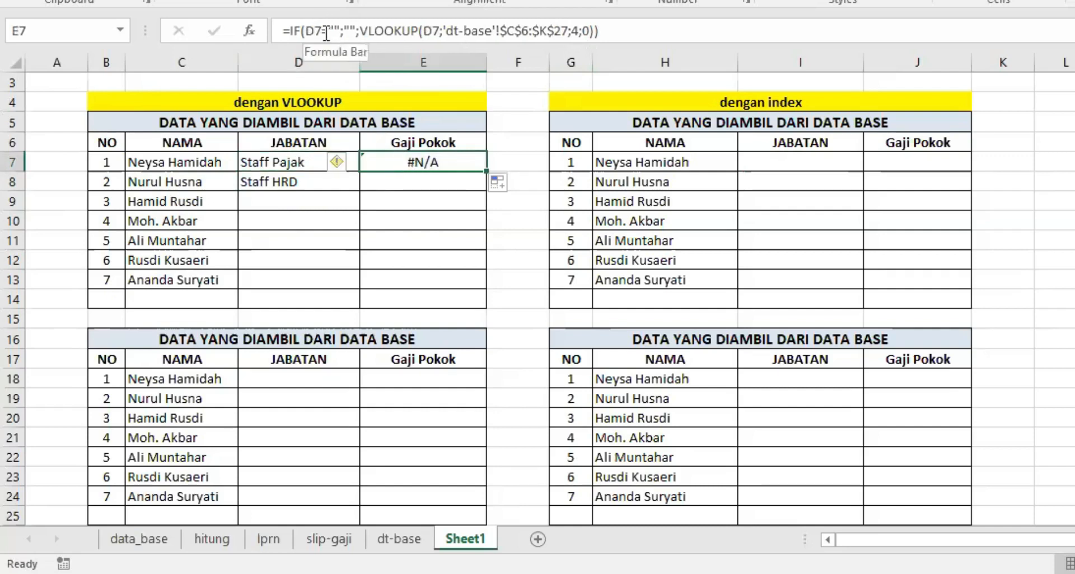
click(291, 158)
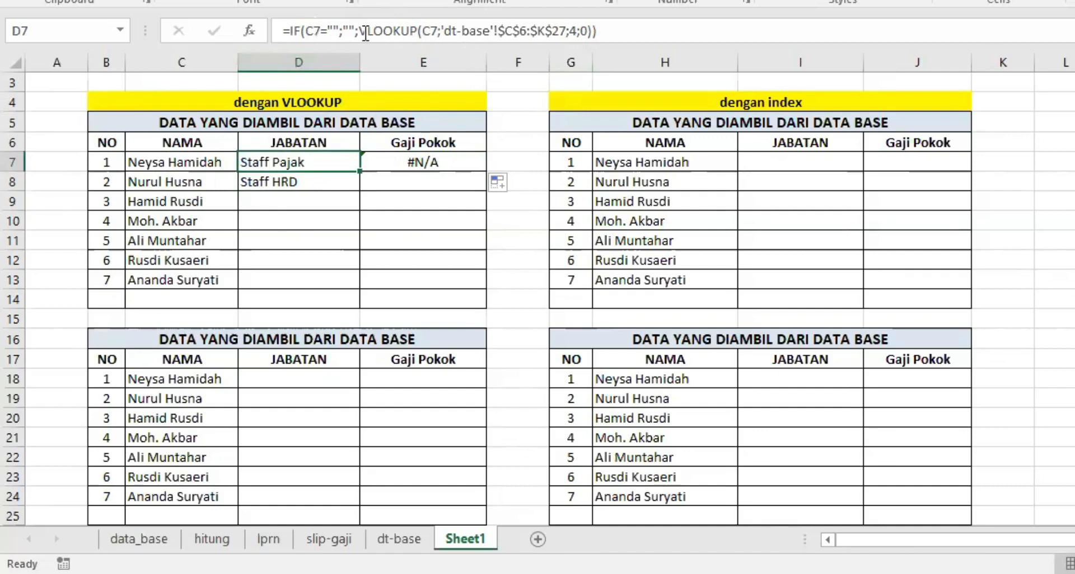
Step: Lock the column of both C7 references in the D7 formula as $C7, in the IF test and the VLOOKUP lookup value
click(306, 31)
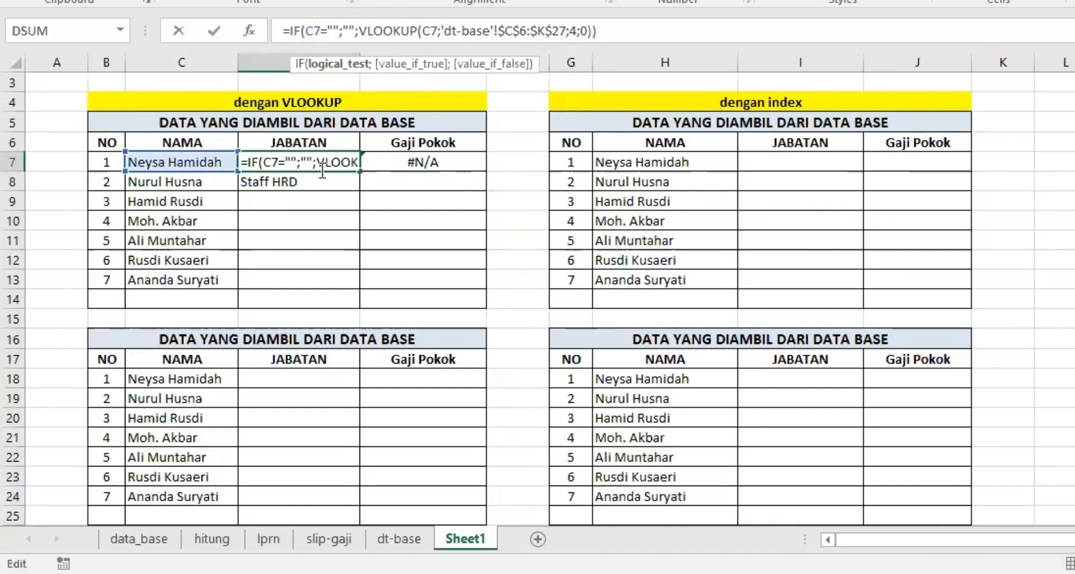
text($)
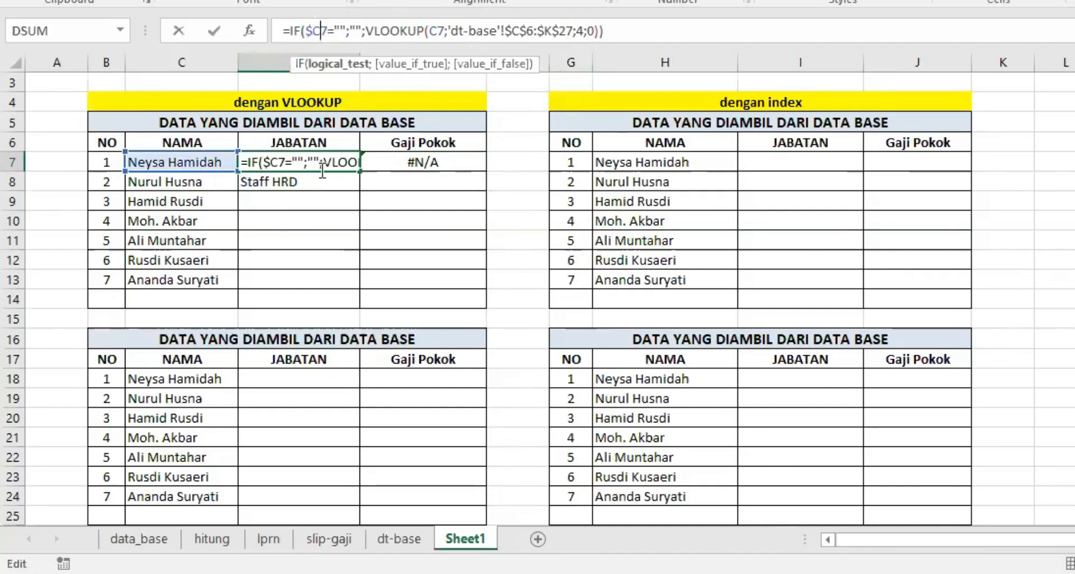
key(Right)
key(Right)
key(Right)
key(Right)
key(Right)
key(Right)
key(Right)
key(Right)
key(Right)
key(Right)
key(Right)
key(Right)
key(Right)
key(Right)
key(Right)
key(Right)
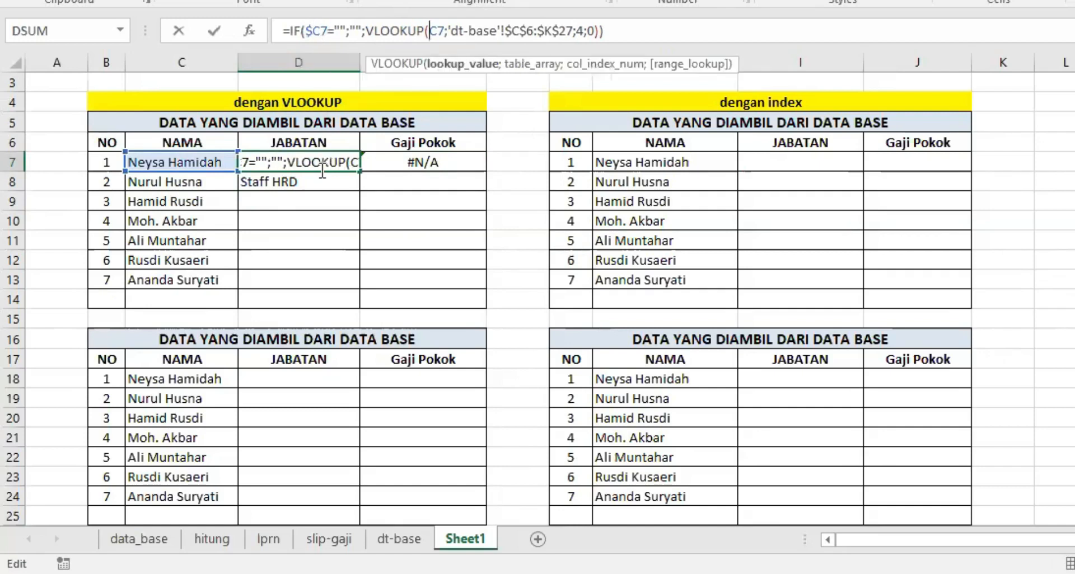
text($)
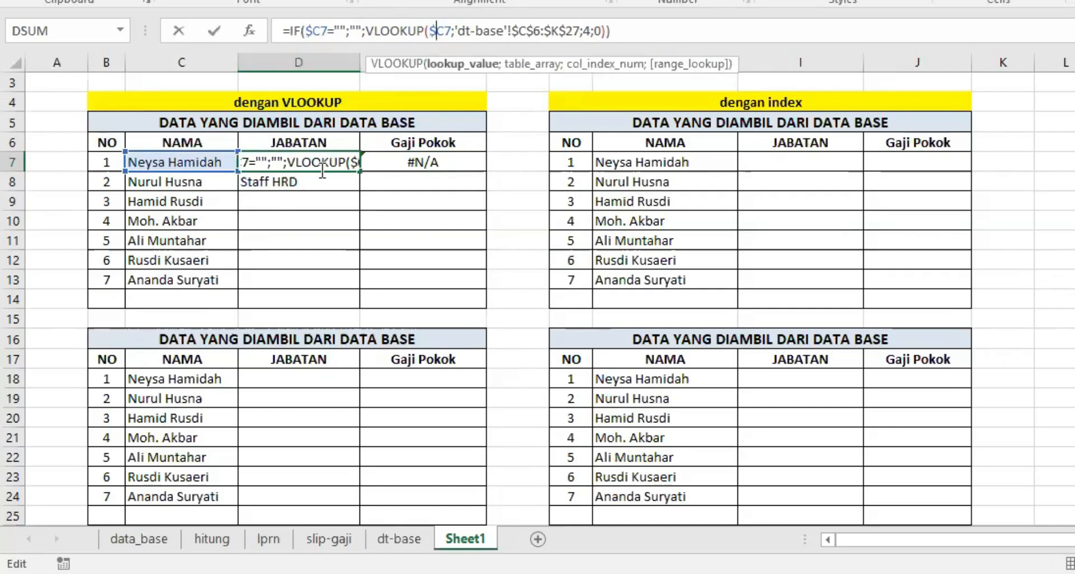
key(Return)
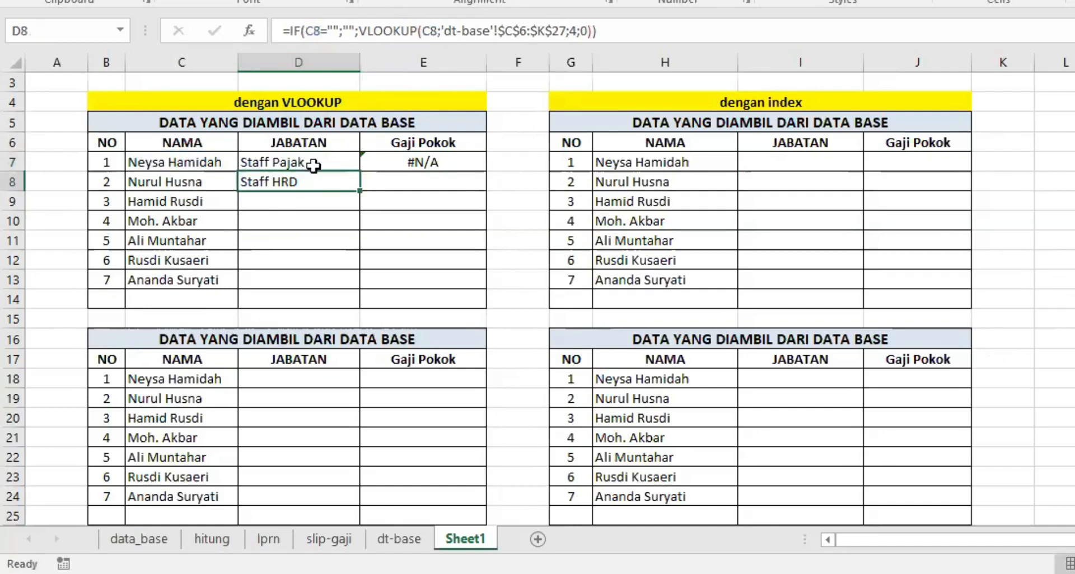
Step: Fill the D7 formula across to E7, then down to E8, and check the copied references
click(313, 167)
drag(360, 171, 485, 177)
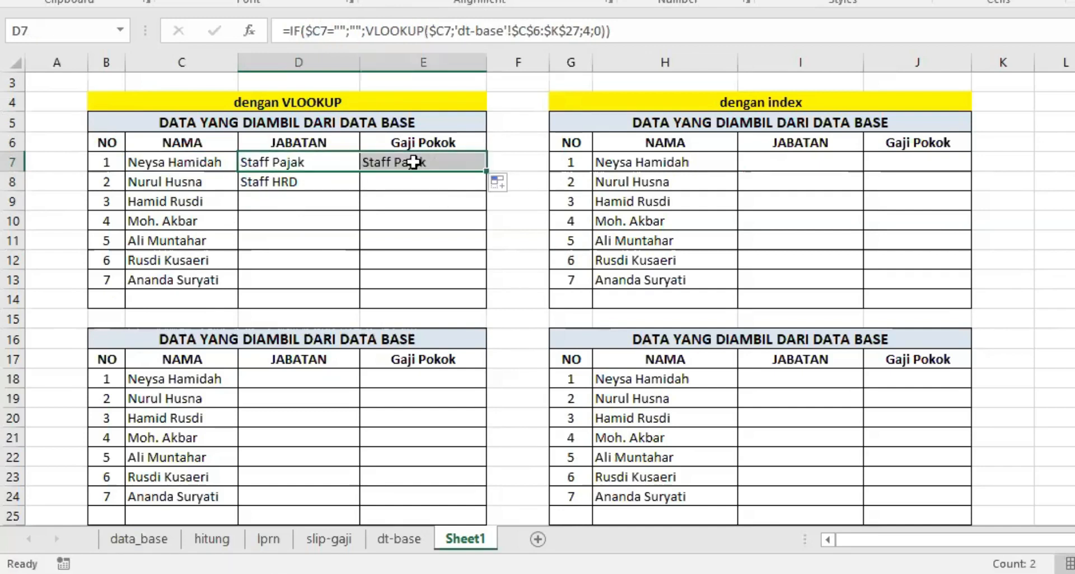
click(397, 163)
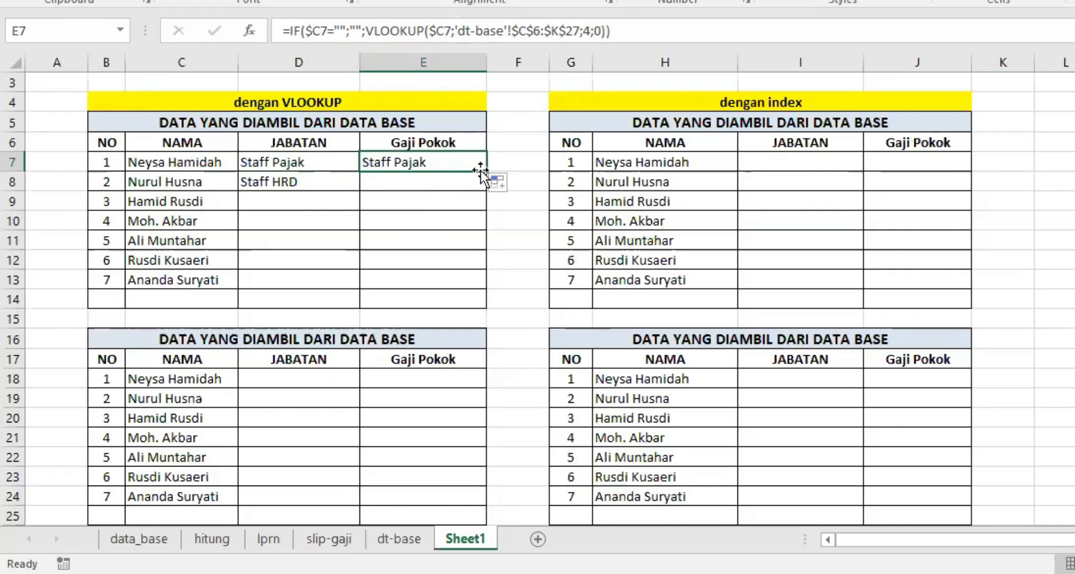
drag(486, 171, 399, 180)
click(399, 181)
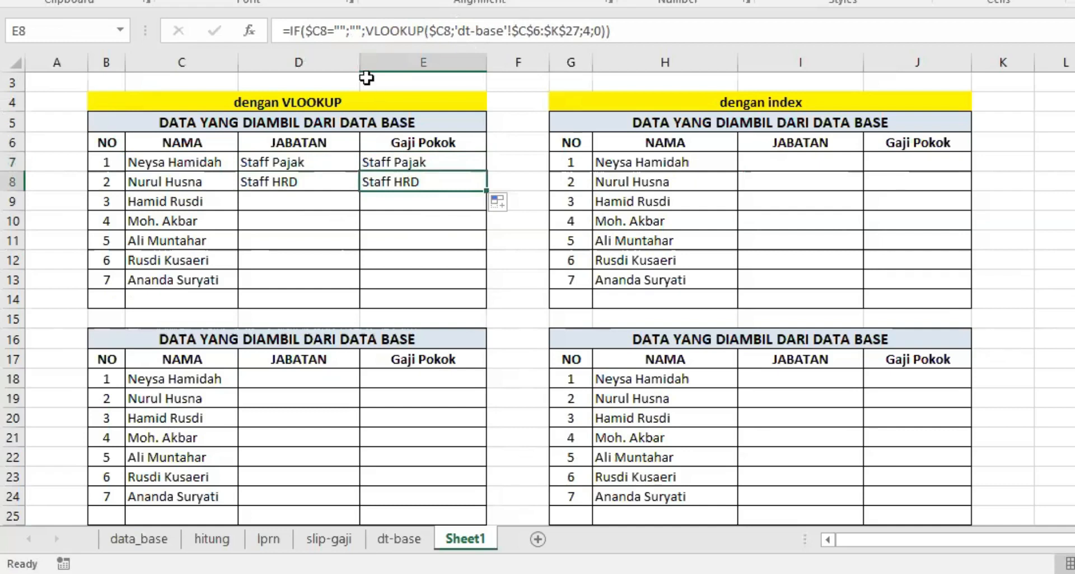
Step: Set the VLOOKUP column index in the E7 formula to 5
click(392, 161)
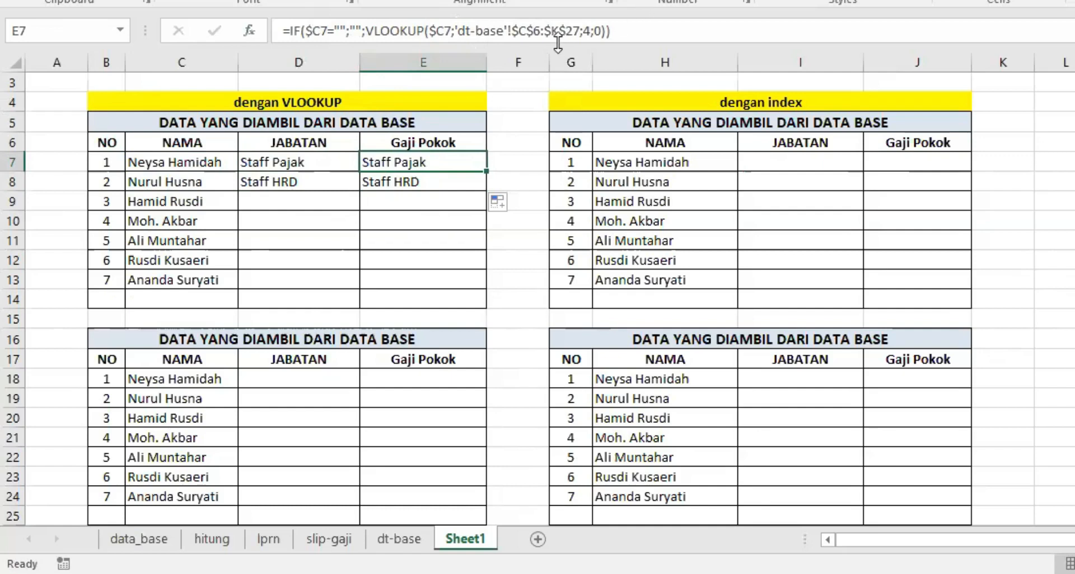
click(583, 31)
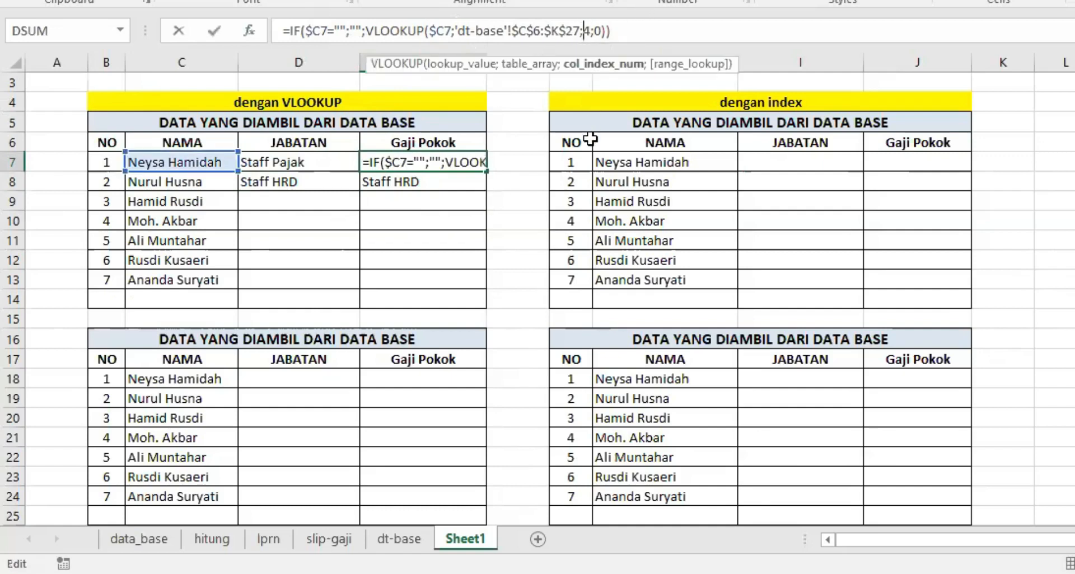
text(5)
key(Delete)
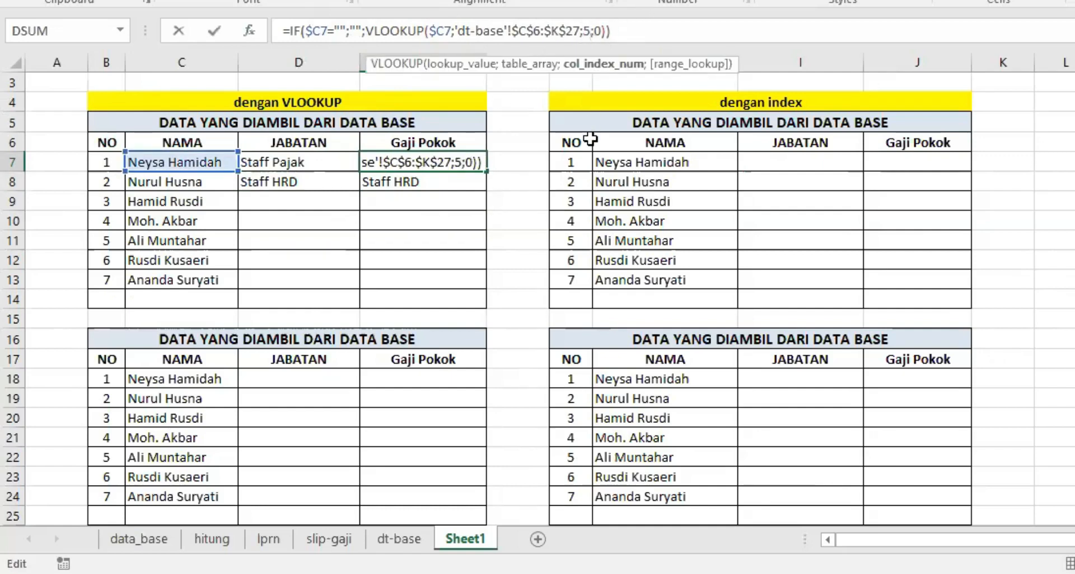
key(Return)
click(465, 163)
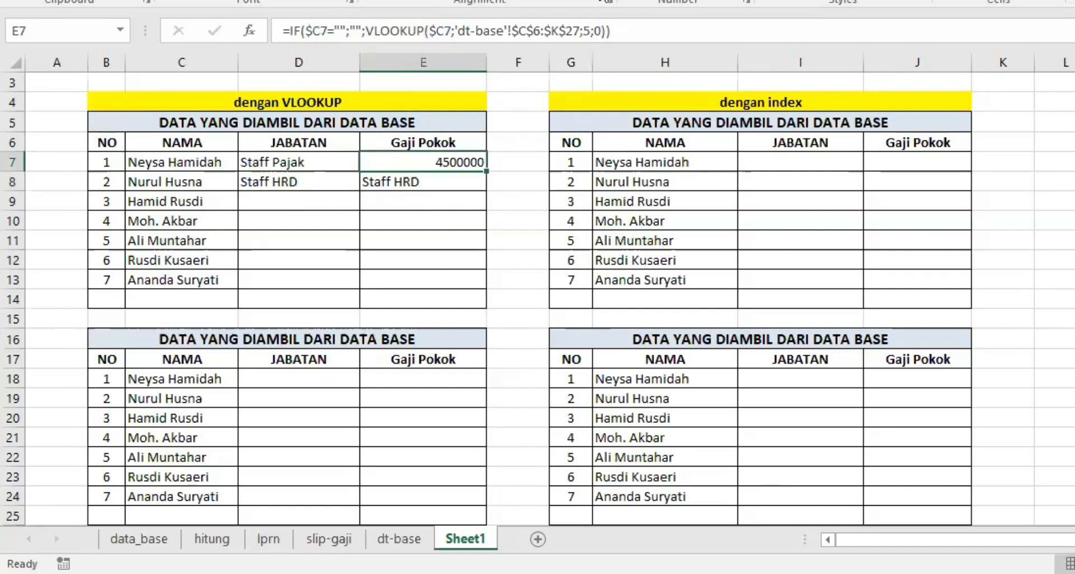
Step: Count the columns from NAMA to Gaji Pokok in row 6 of the dt-base sheet, and return to Sheet1
click(399, 539)
click(193, 265)
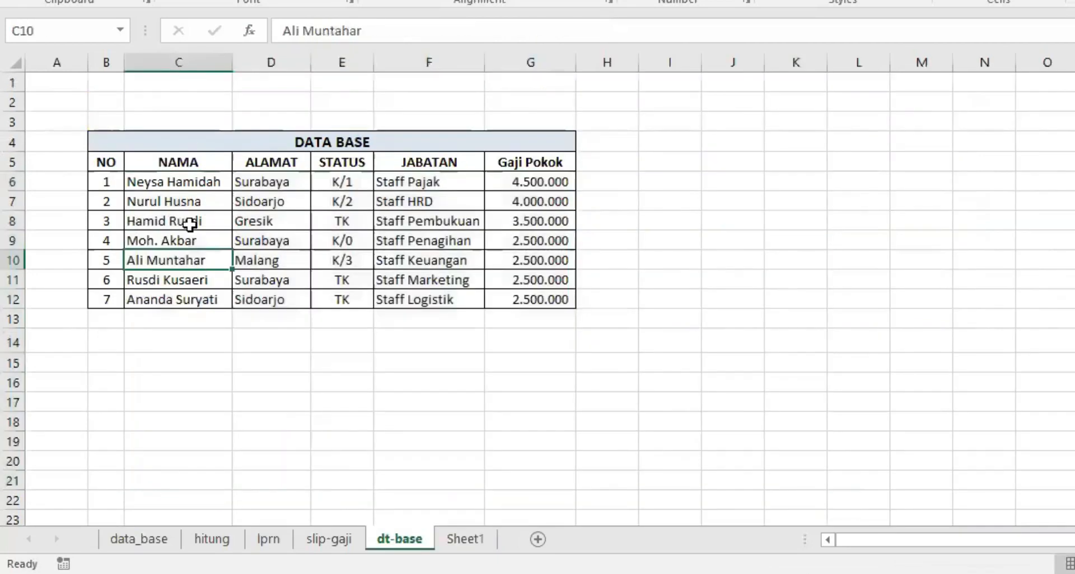
click(174, 181)
click(272, 181)
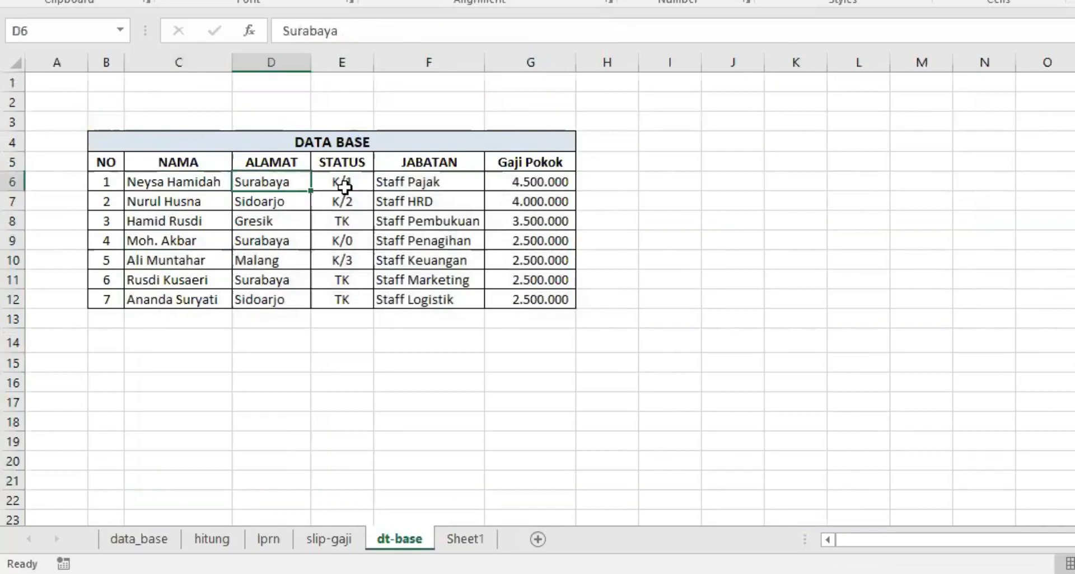
click(343, 181)
click(432, 183)
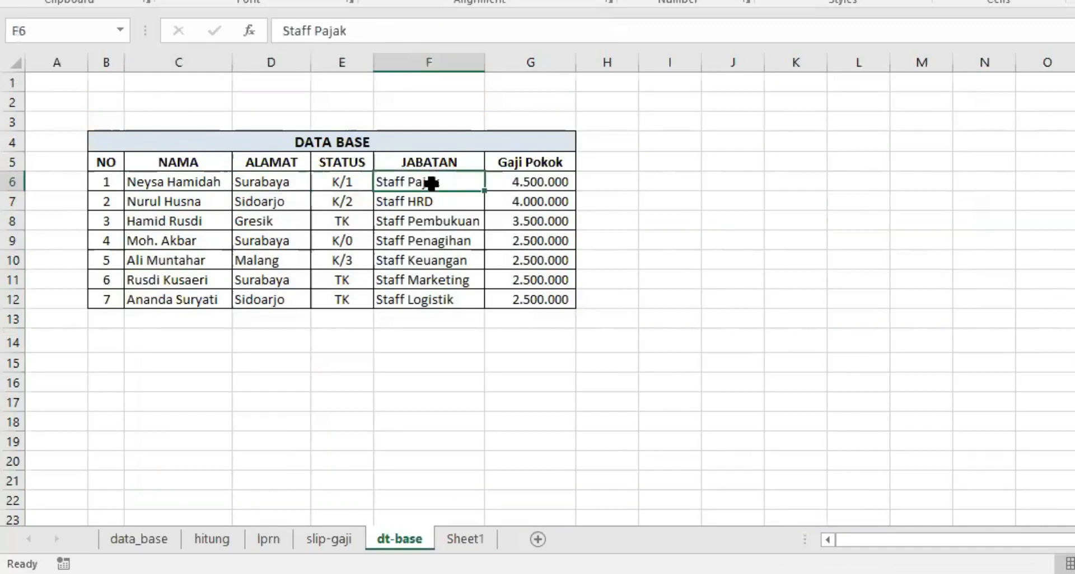
click(518, 181)
click(469, 539)
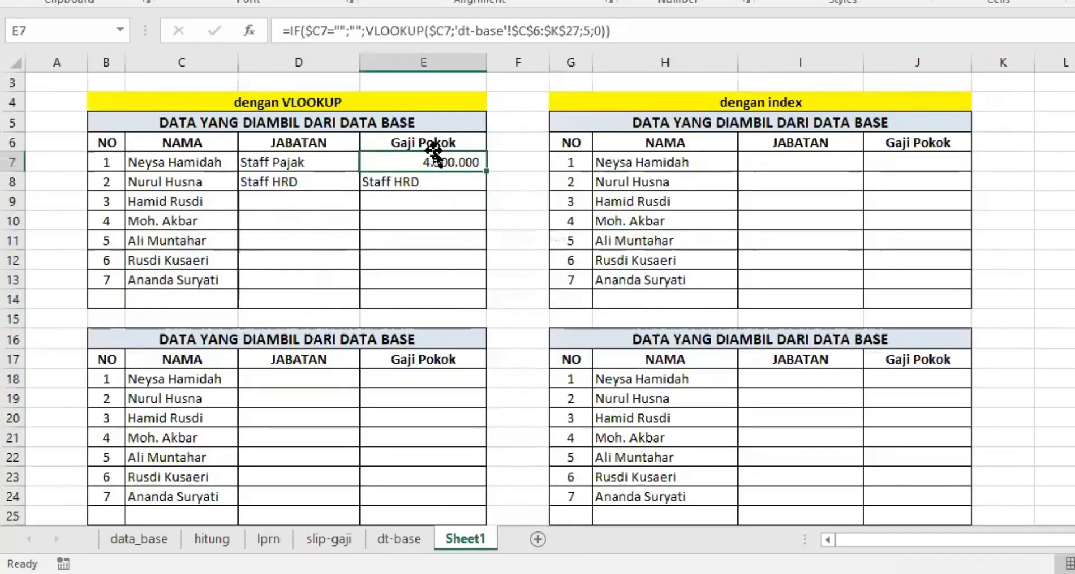
Step: Refill E7 from the D7 formula and set its VLOOKUP column index to 5
click(343, 160)
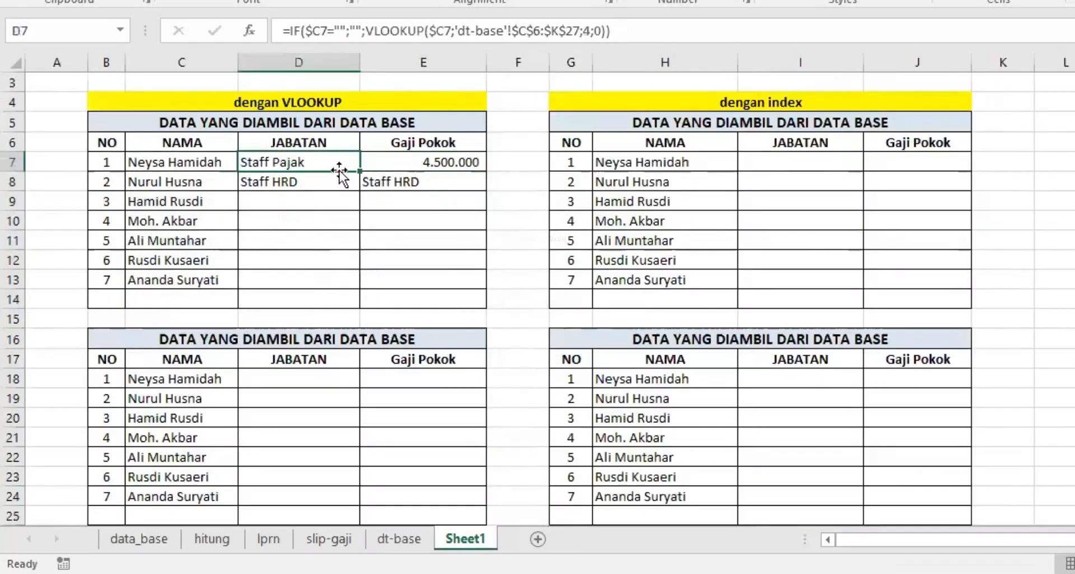
drag(359, 172, 424, 180)
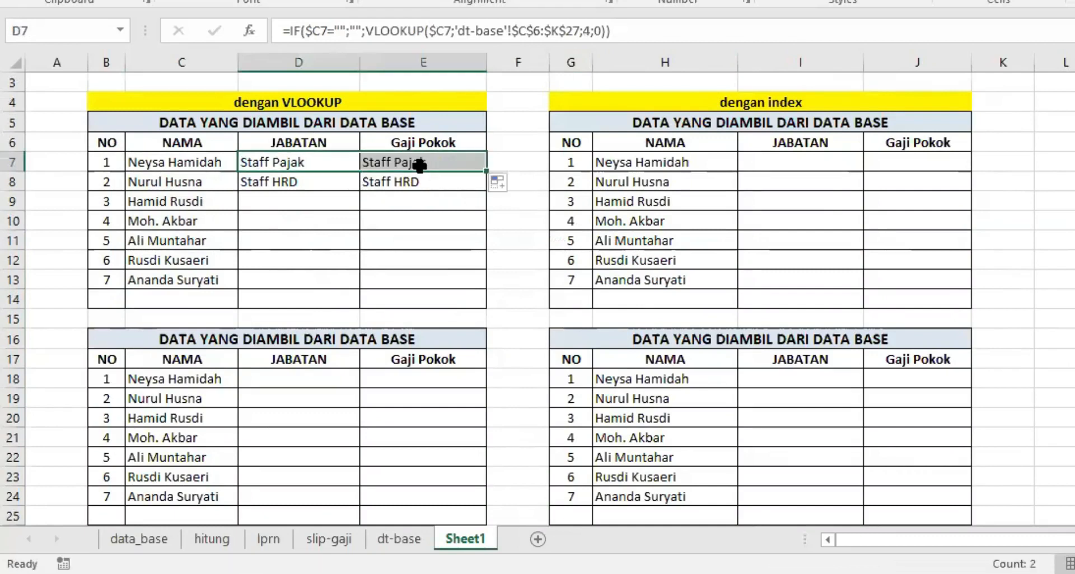
click(420, 162)
drag(584, 29, 598, 177)
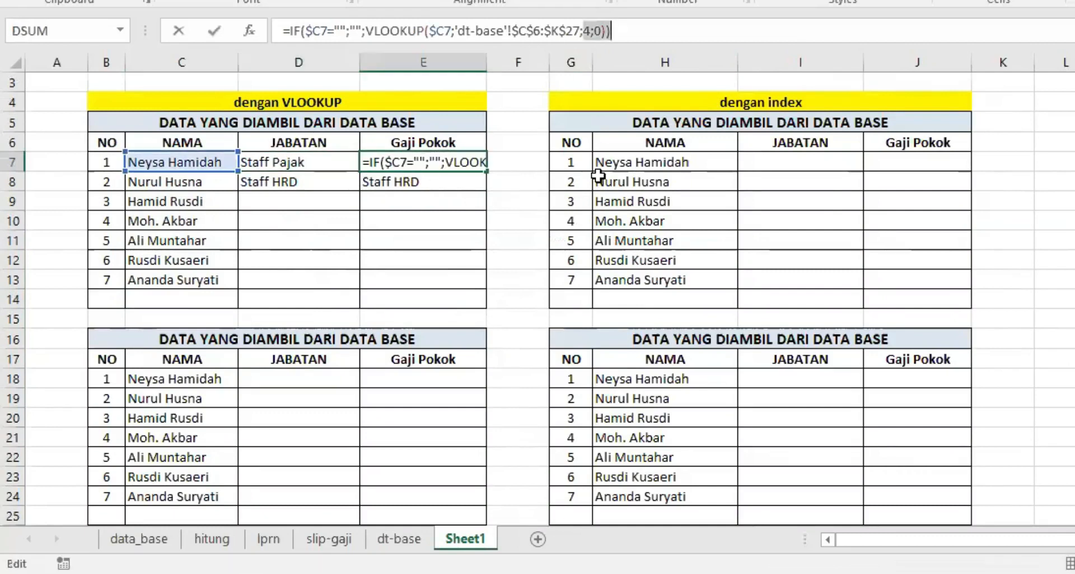
key(Left)
key(Left)
key(Left)
key(Left)
key(BackSpace)
text(4)
key(Return)
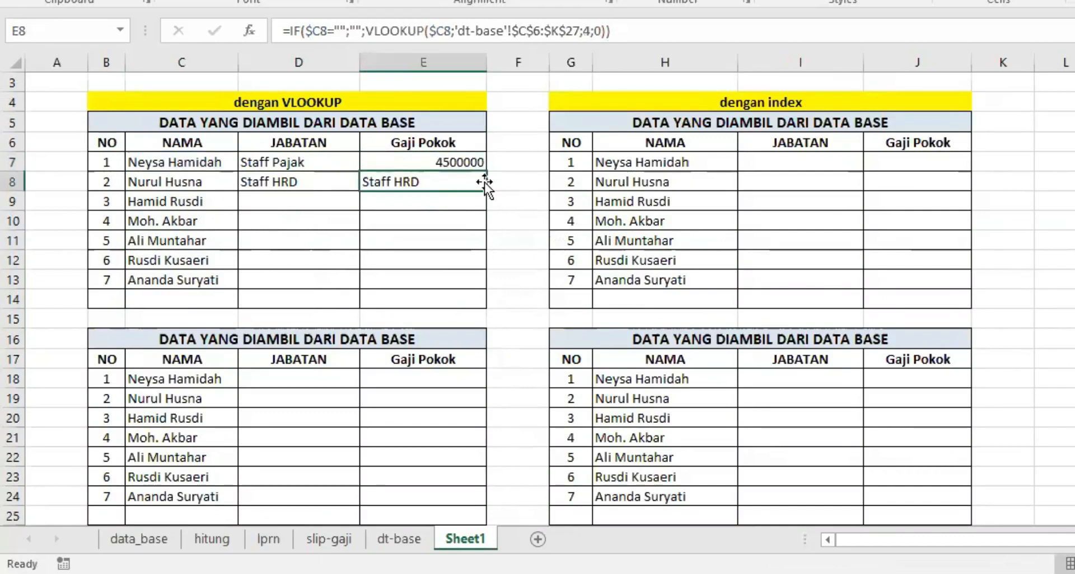
Step: Format the E7 salary with thousands separators and fill the D7:E7 formulas down through row 14
click(470, 163)
click(675, 0)
drag(297, 165, 394, 173)
drag(486, 171, 487, 306)
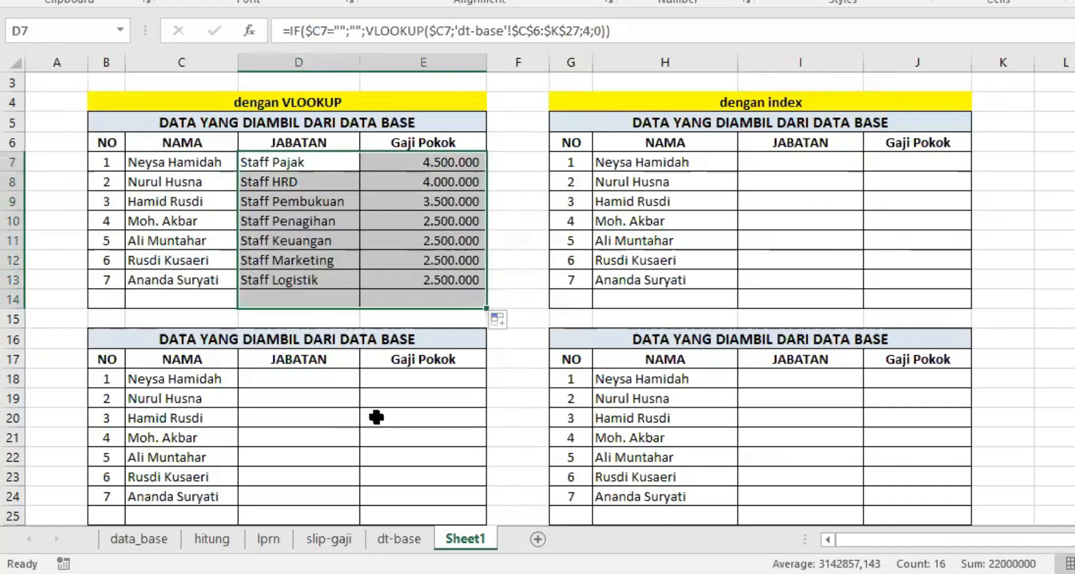
click(327, 195)
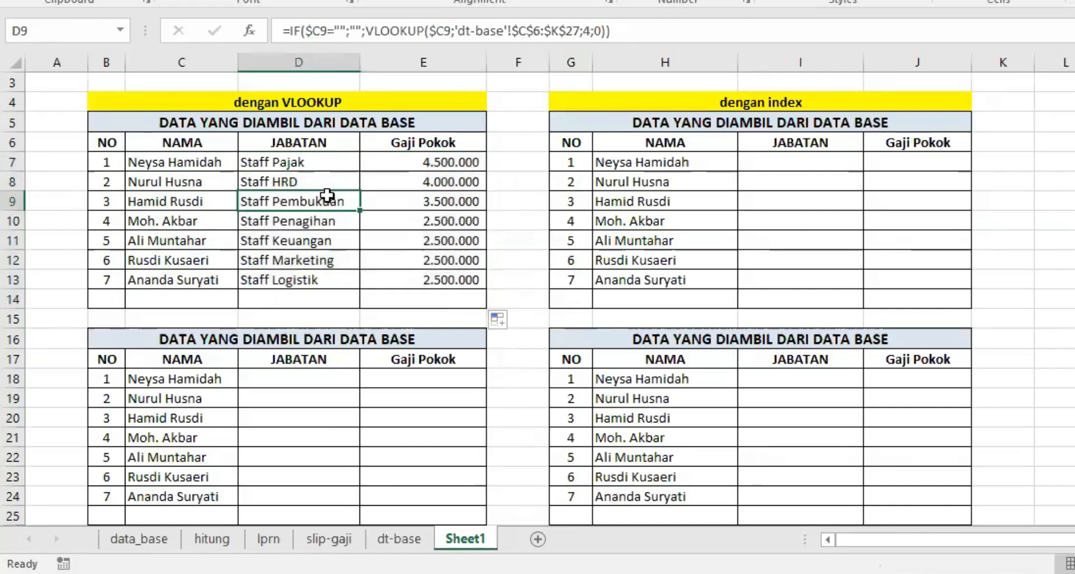
Step: Begin the I7 formula with an IF that returns "" when $H7 is empty and otherwise uses the INDEX function
click(757, 164)
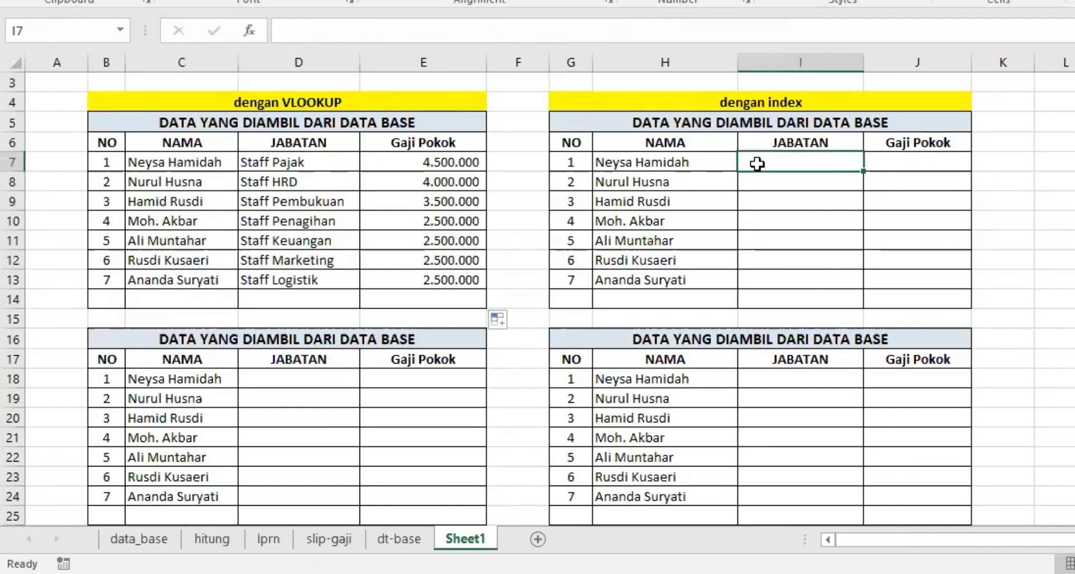
text(=)
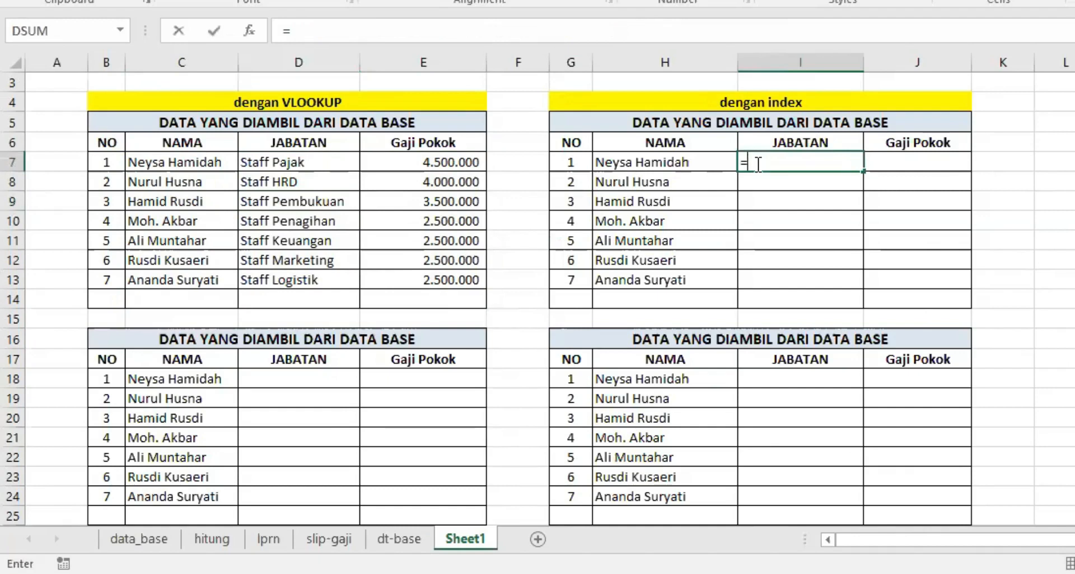
text(IF()
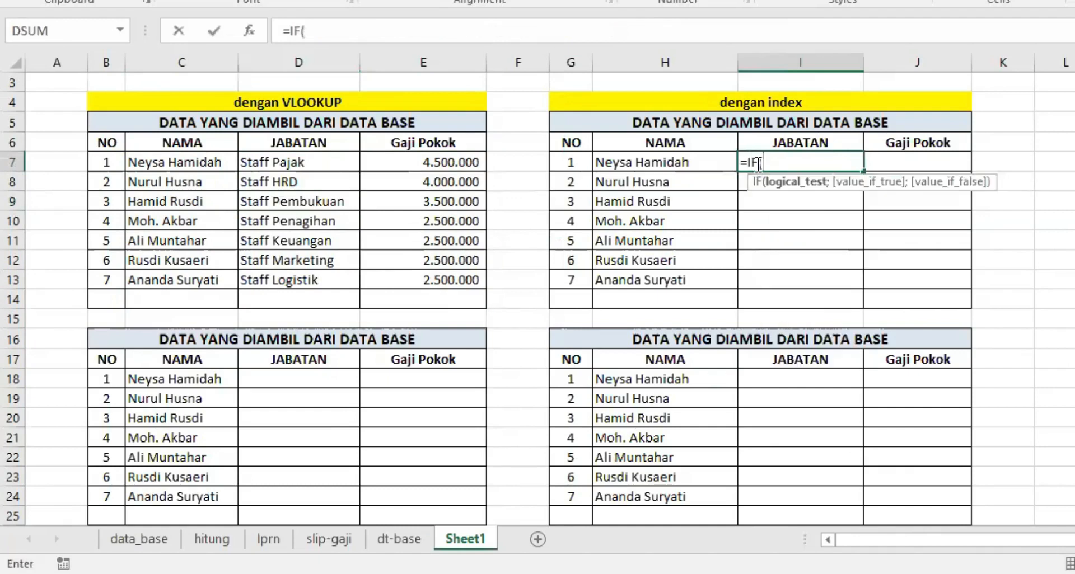
text($H7=")
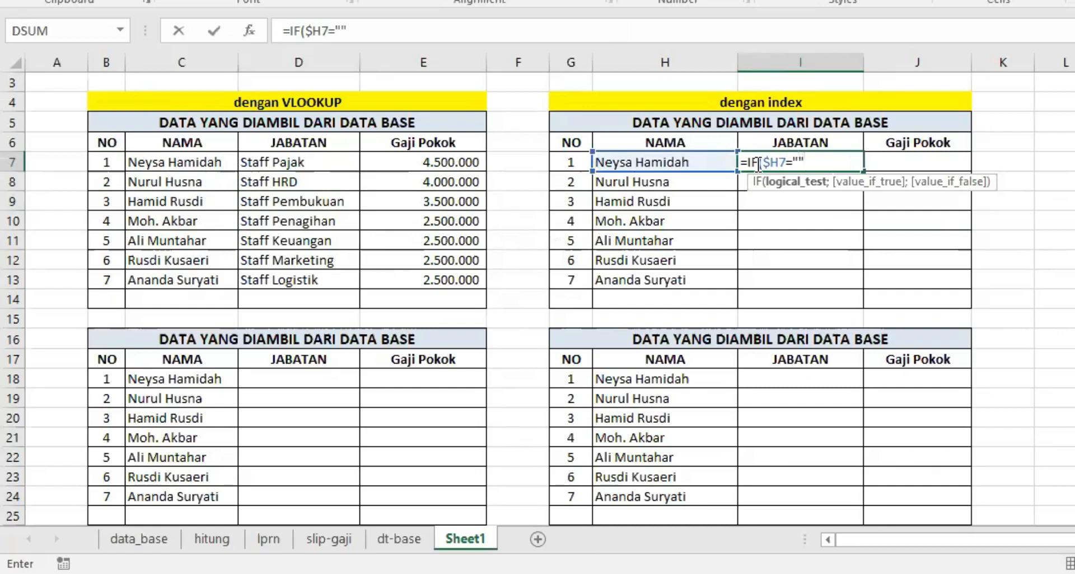
text(";)
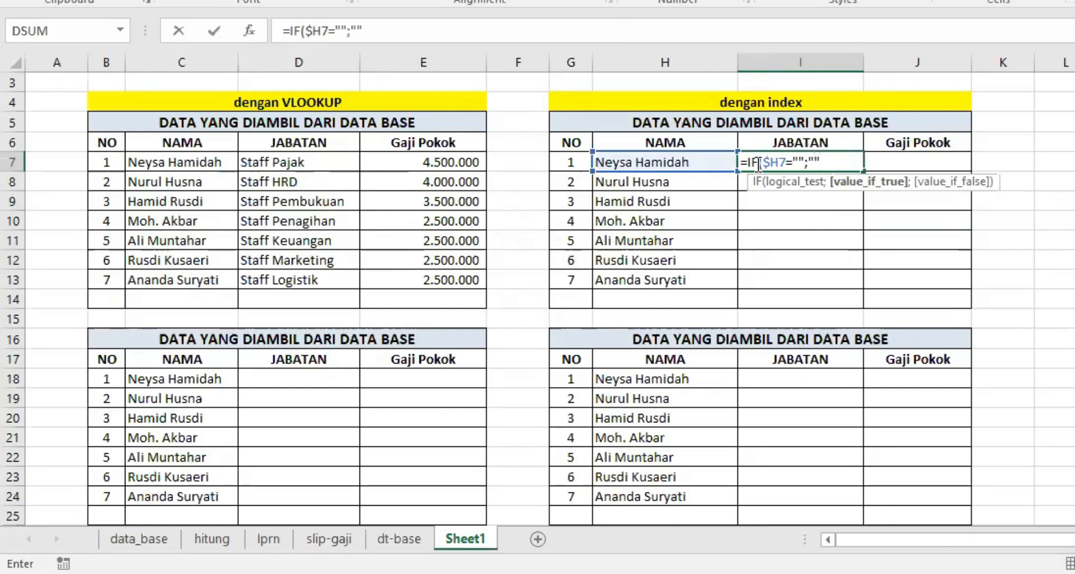
text("";)
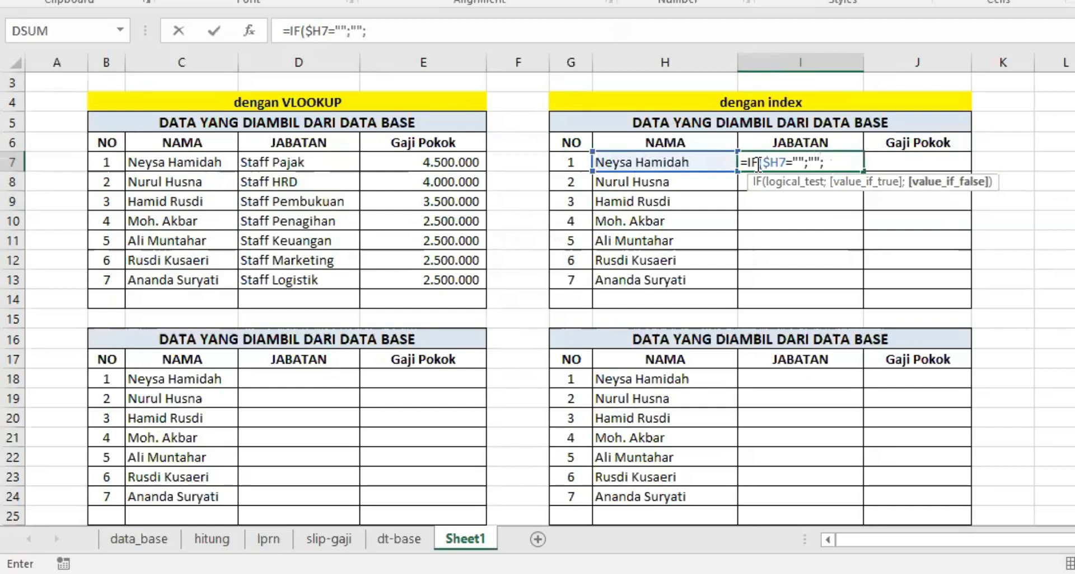
text(I)
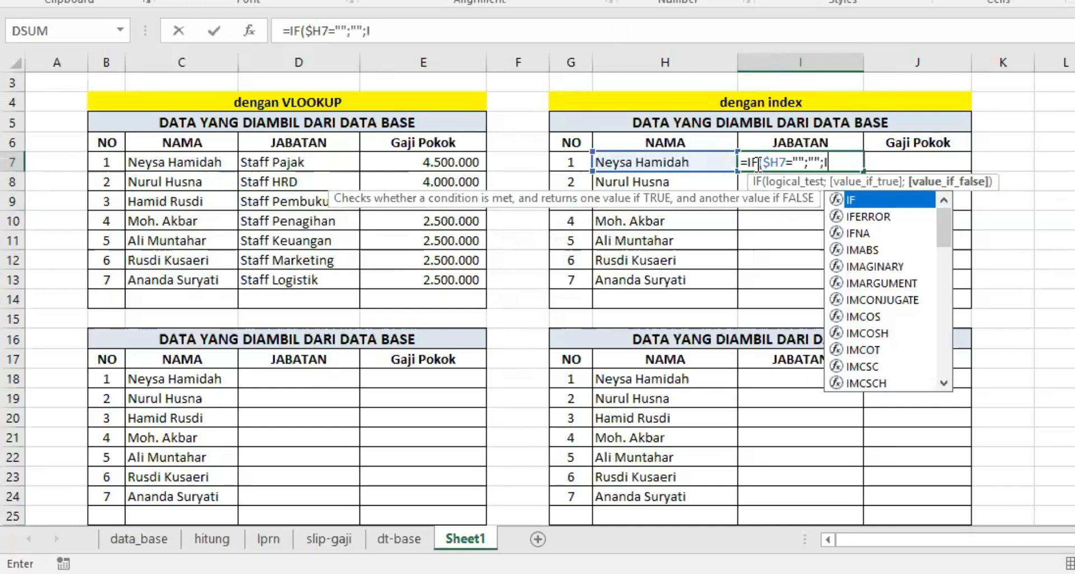
text(NDEX()
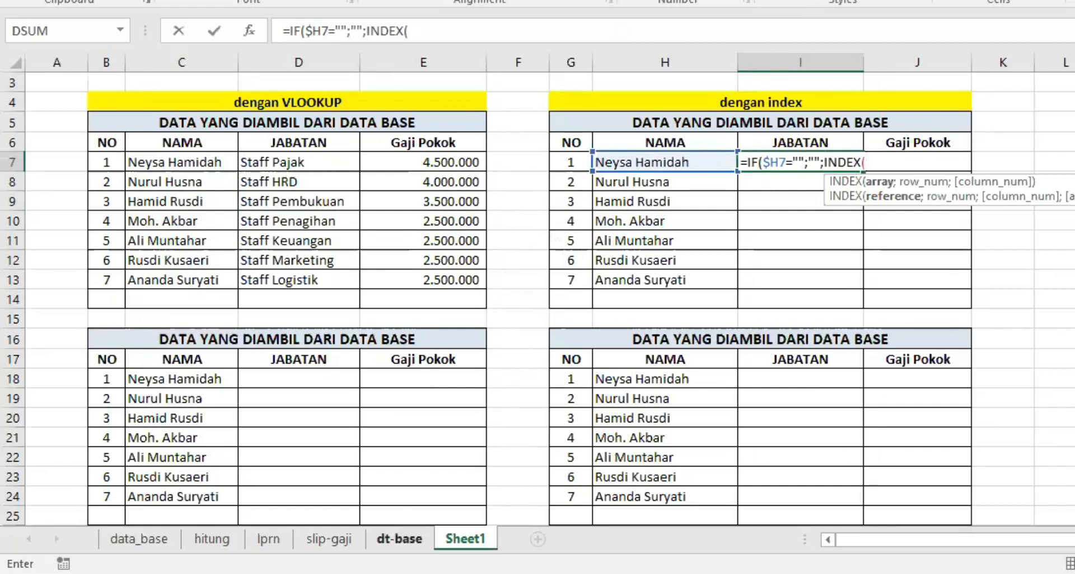
Step: Set the INDEX array to the absolute range 'dt-base'!$F$6:$F$22 and open a MATCH function as its row number
click(400, 539)
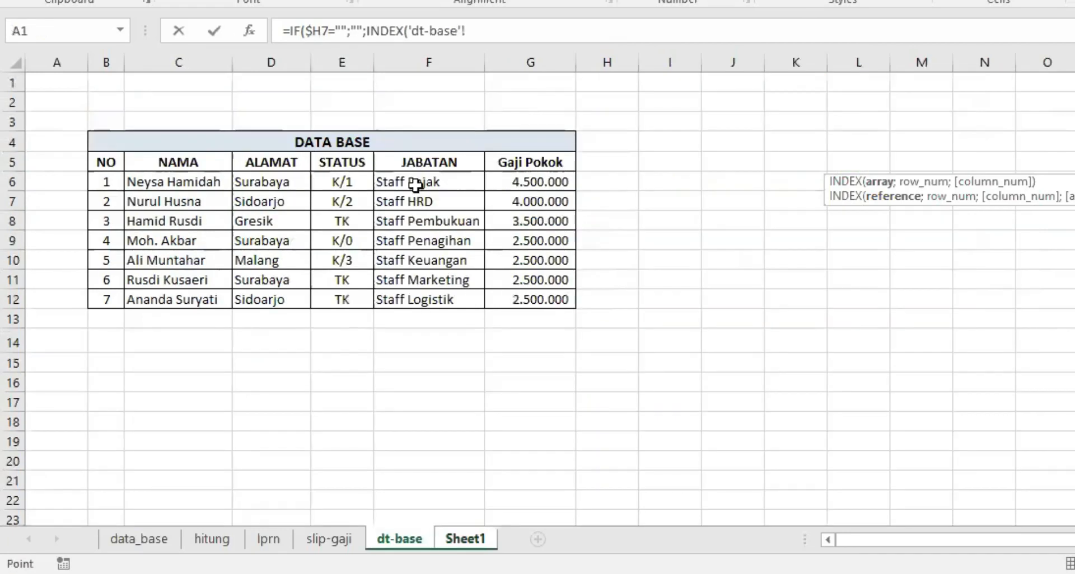
drag(420, 182, 413, 502)
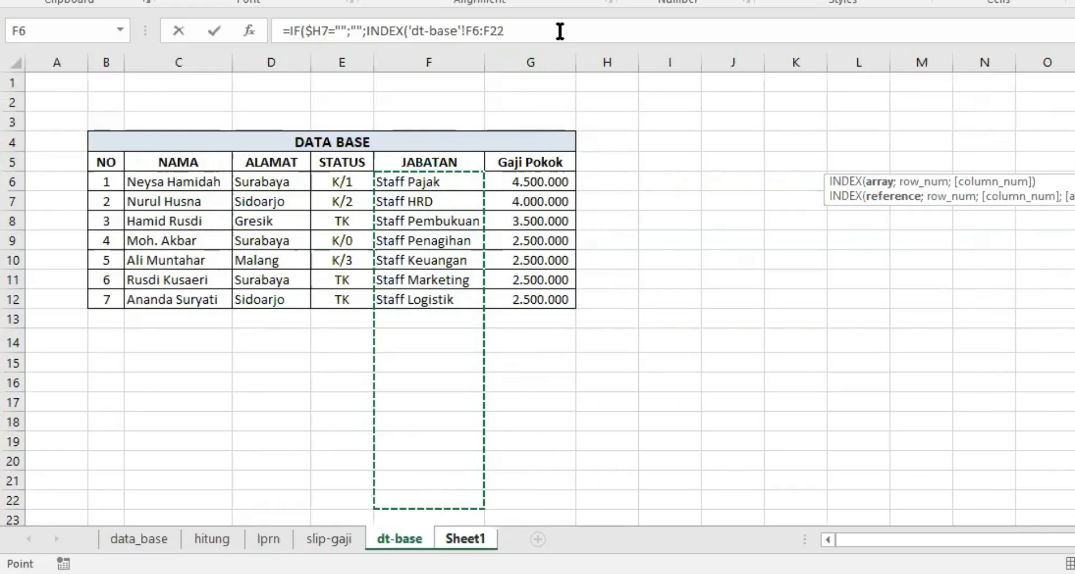
key(F4)
click(556, 31)
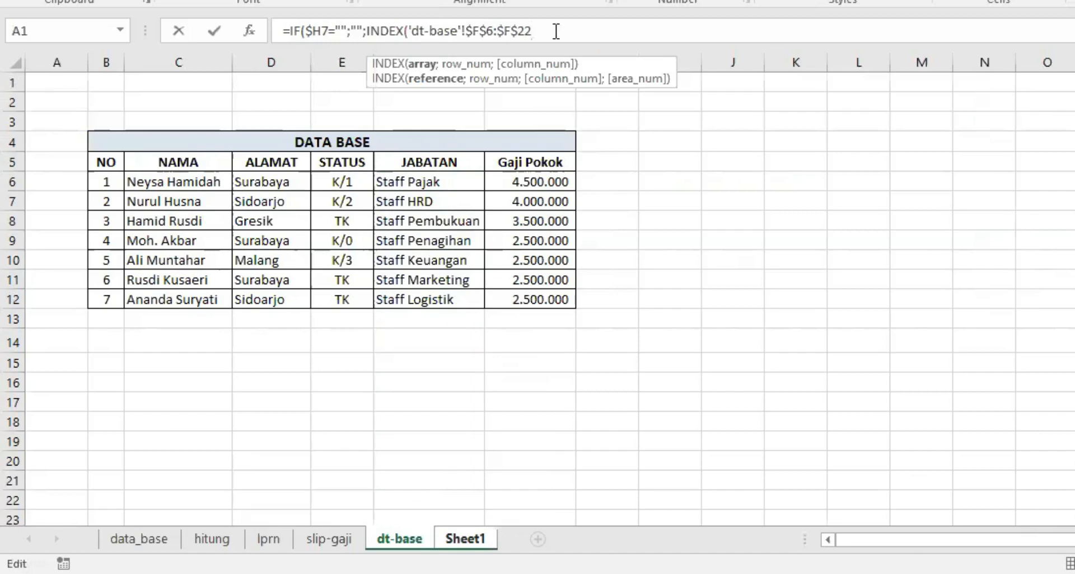
text(;M)
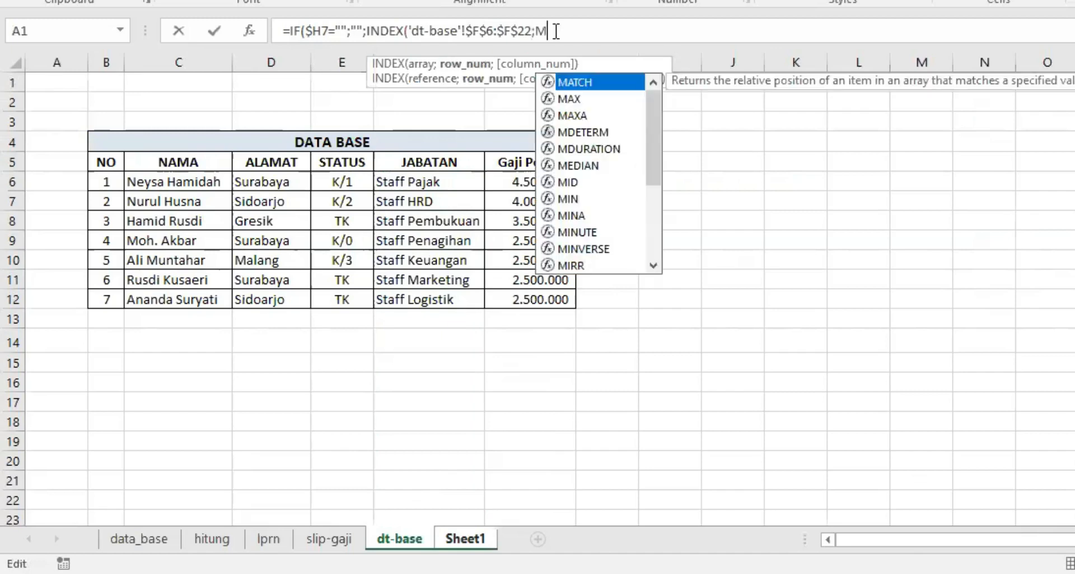
text(ATCH()
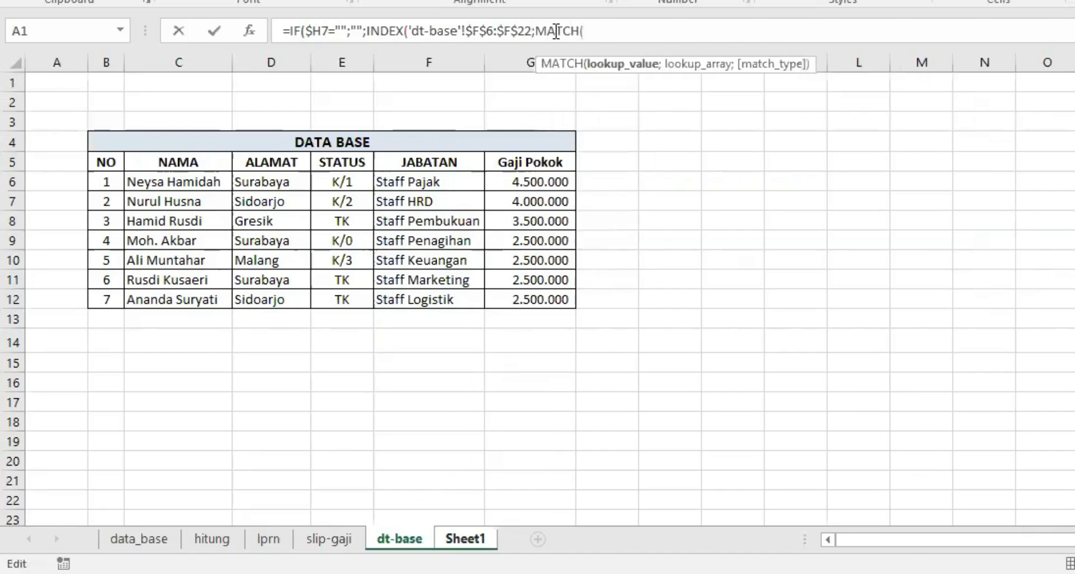
click(458, 539)
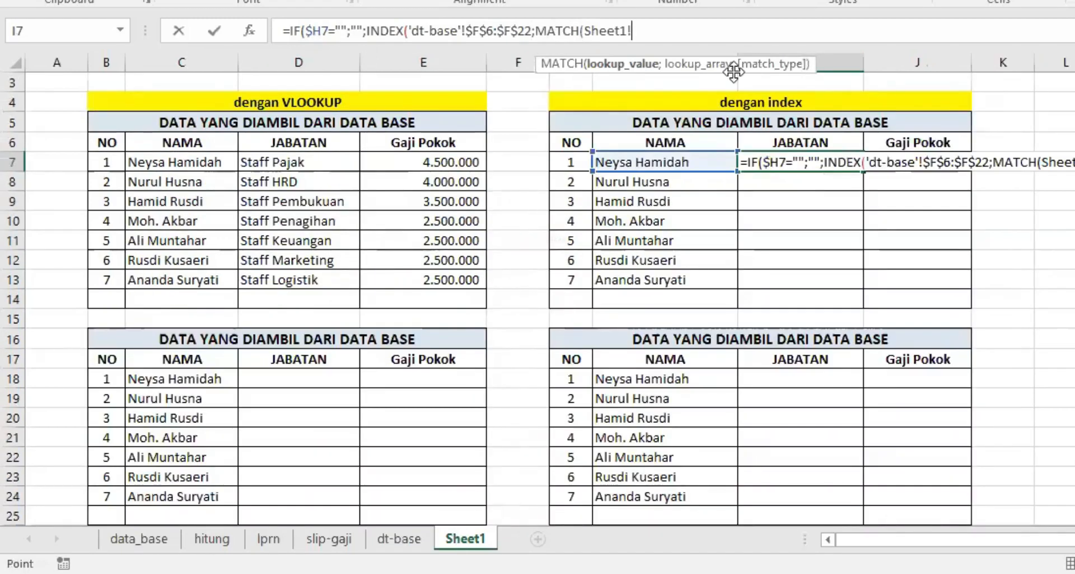
key(BackSpace)
key(BackSpace)
key(BackSpace)
key(BackSpace)
key(BackSpace)
key(BackSpace)
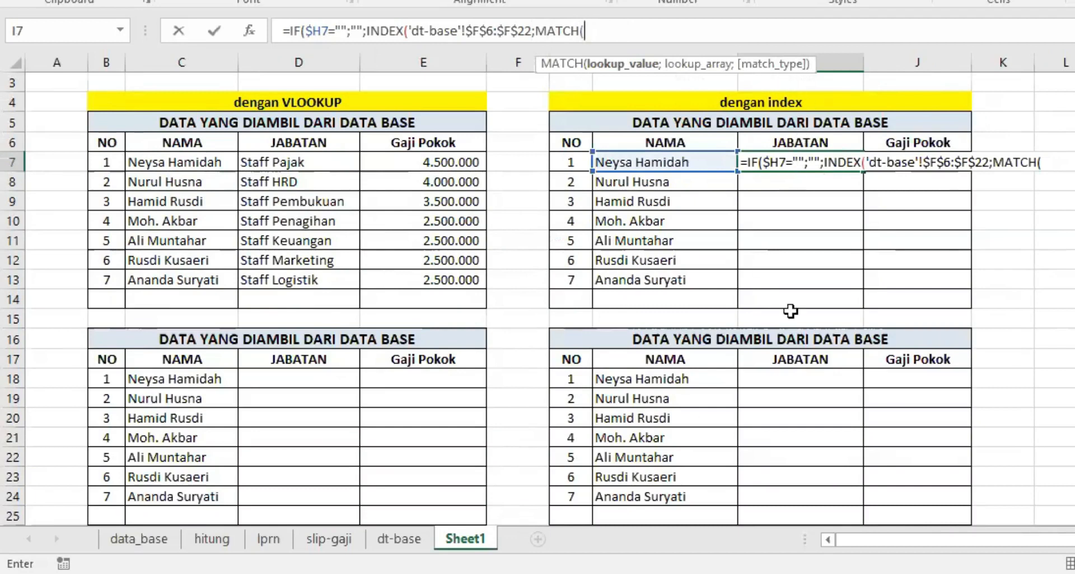
click(645, 160)
key(BackSpace)
key(BackSpace)
key(BackSpace)
key(BackSpace)
key(BackSpace)
key(BackSpace)
key(BackSpace)
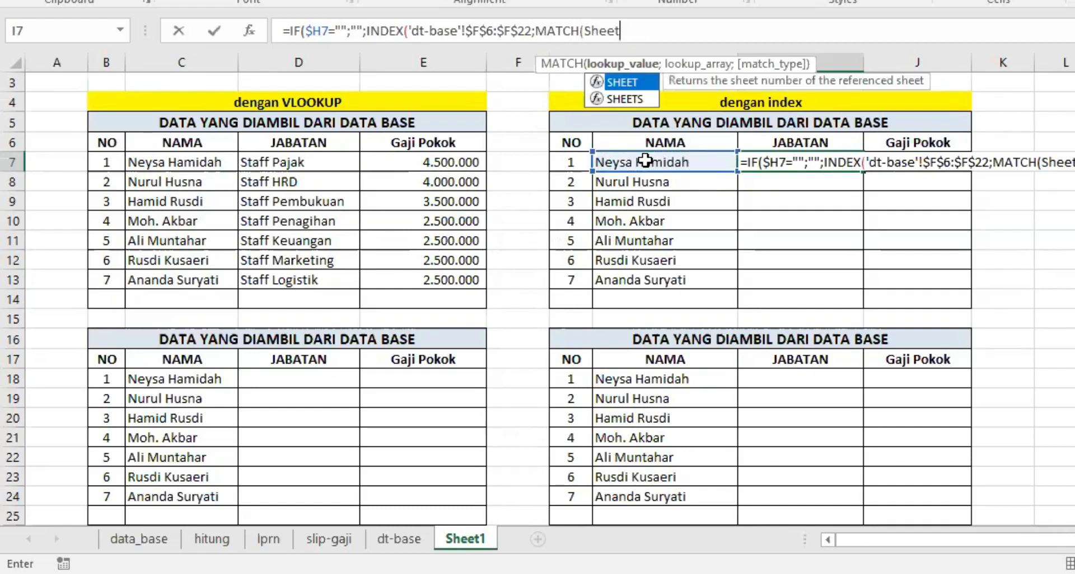
key(BackSpace)
key(BackSpace)
Step: Complete the MATCH with lookup value $H7, absolute lookup array 'dt-base'!$C$6:$C$19 and match type 0, and enter the formula
text($H7)
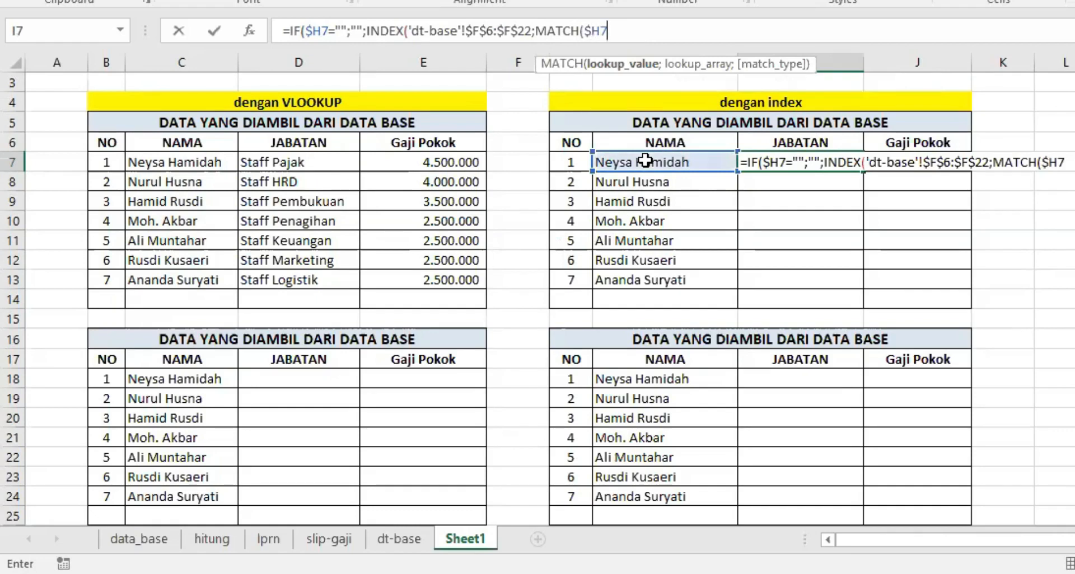
text(;)
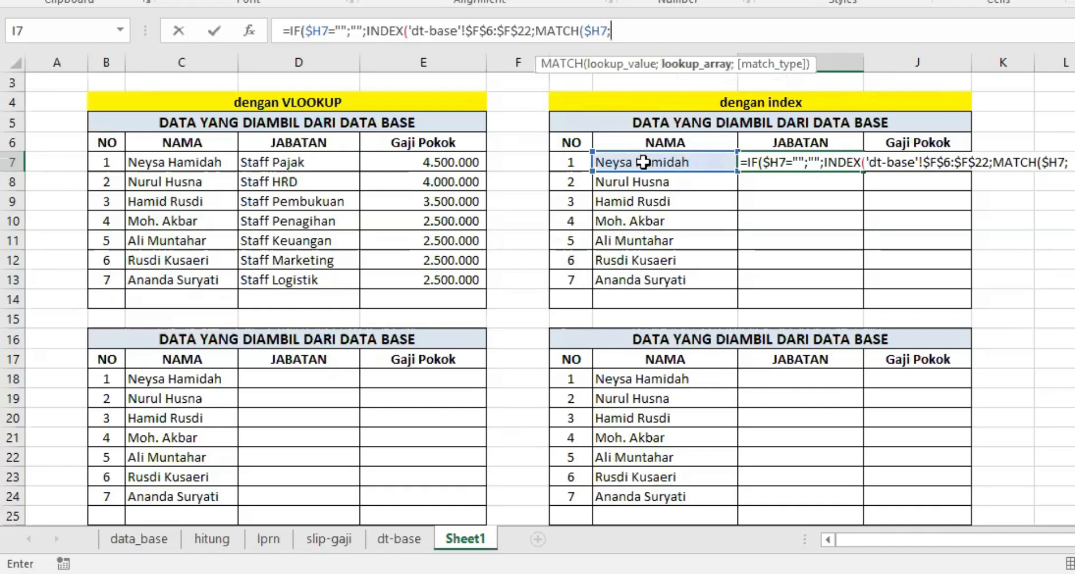
click(400, 536)
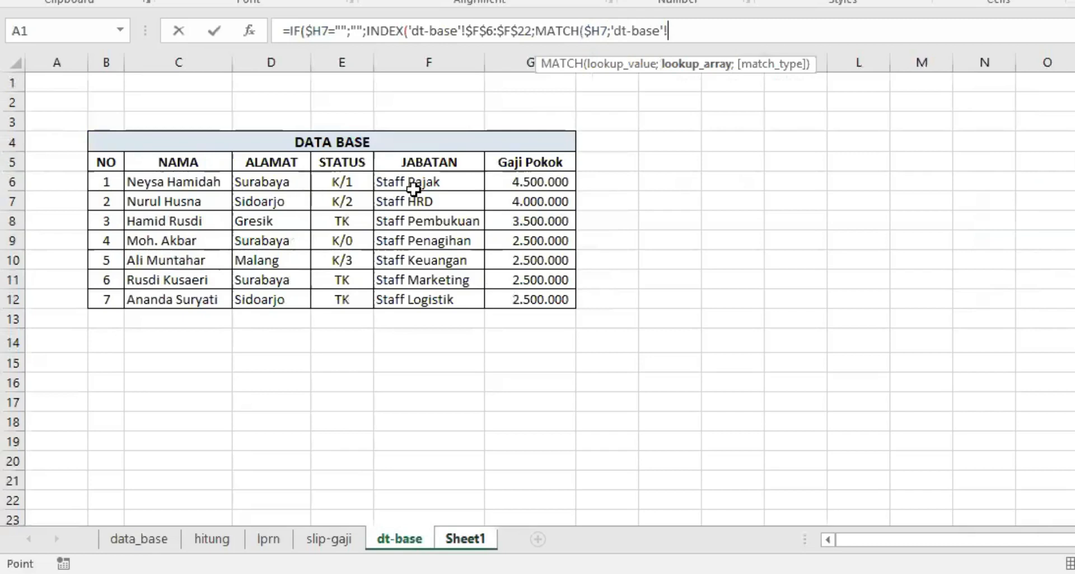
drag(187, 182, 166, 449)
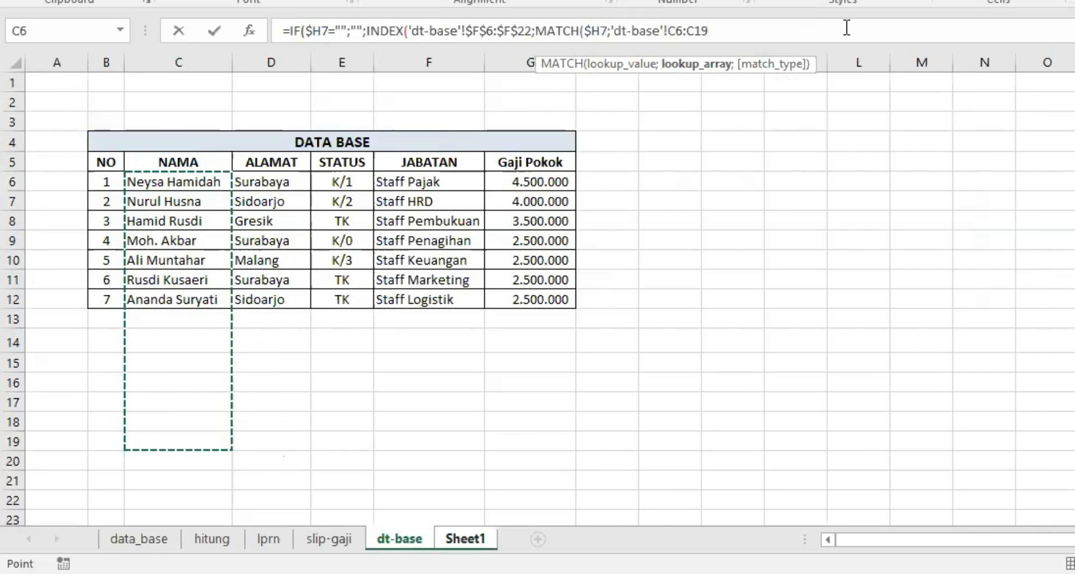
key(F4)
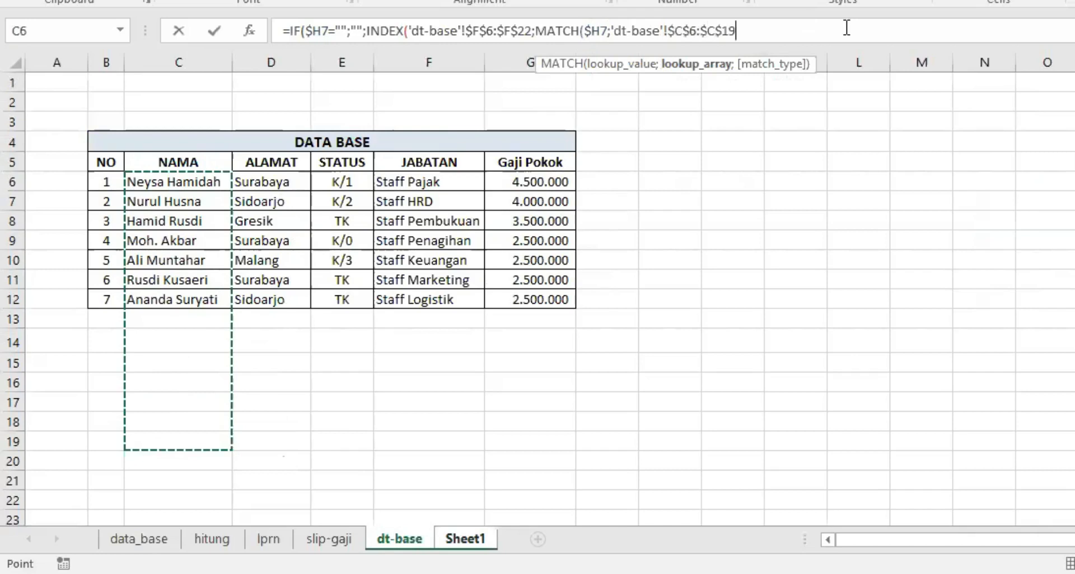
text(;0)
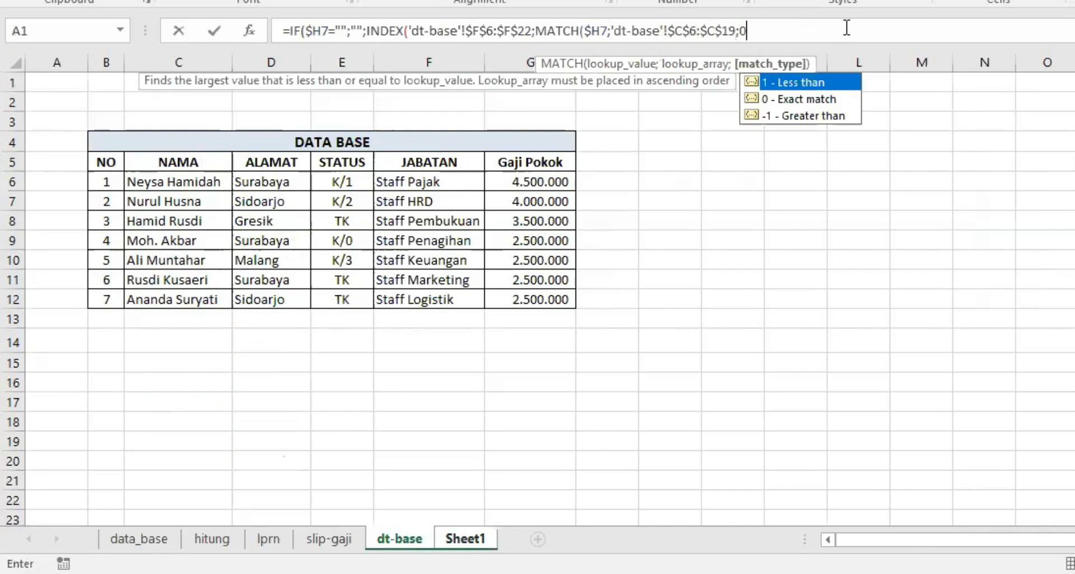
key(Return)
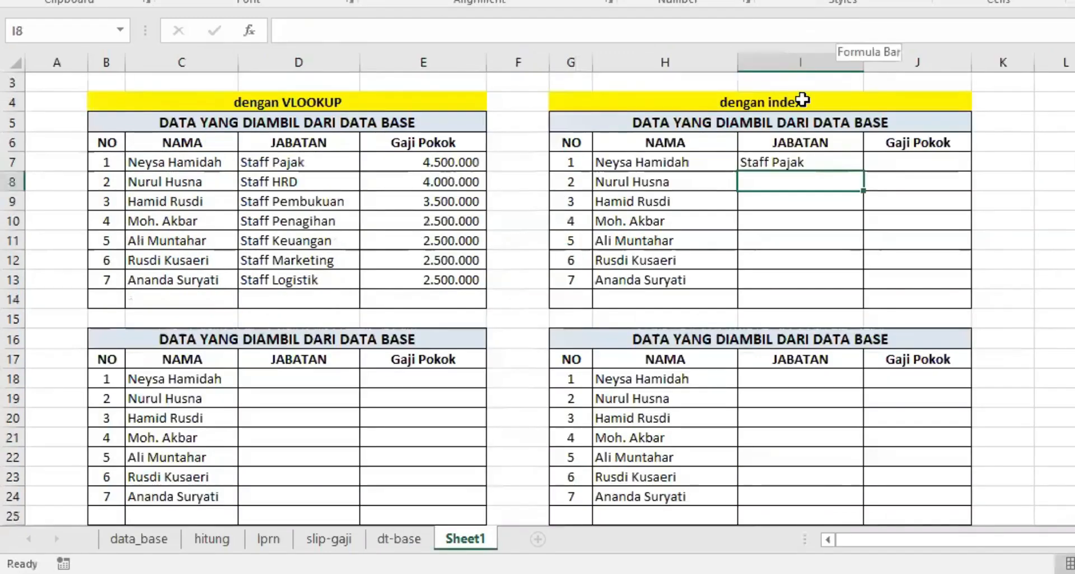
Step: Compare the I7 INDEX formula with the D7 VLOOKUP formula, and examine its dt-base ranges for INDEX and MATCH
click(783, 162)
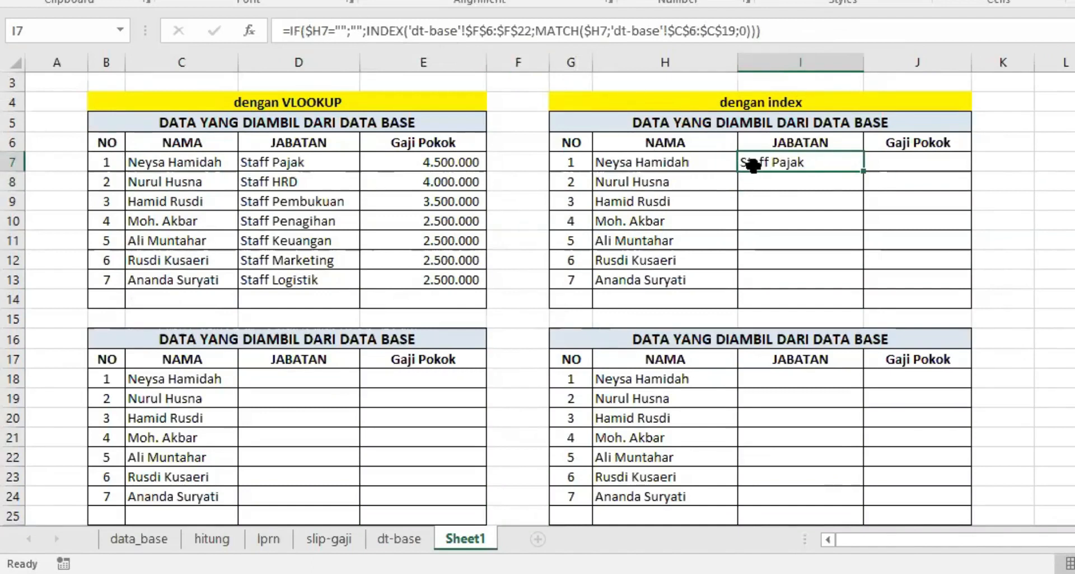
click(334, 160)
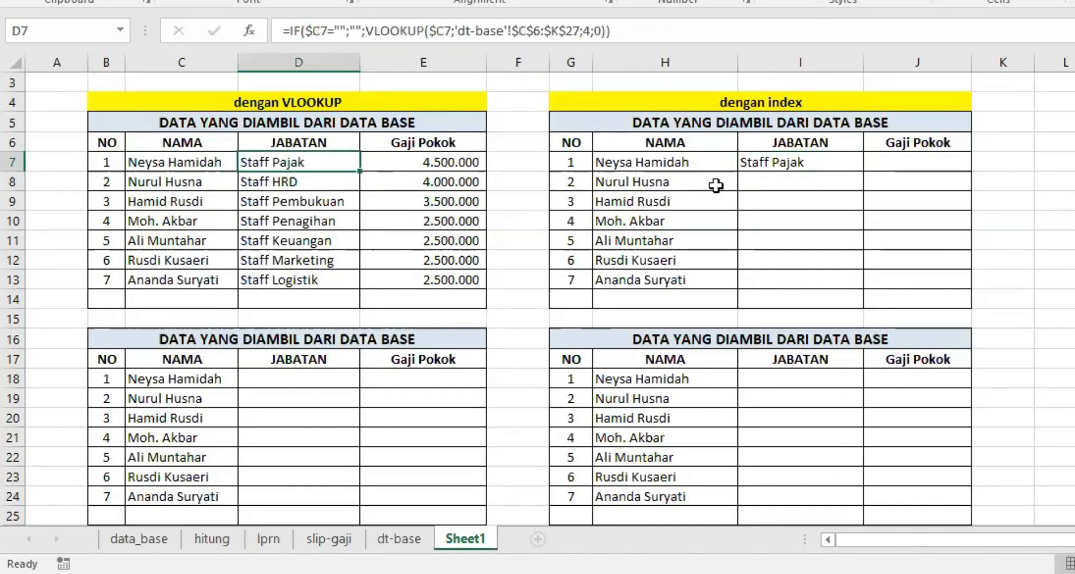
click(779, 165)
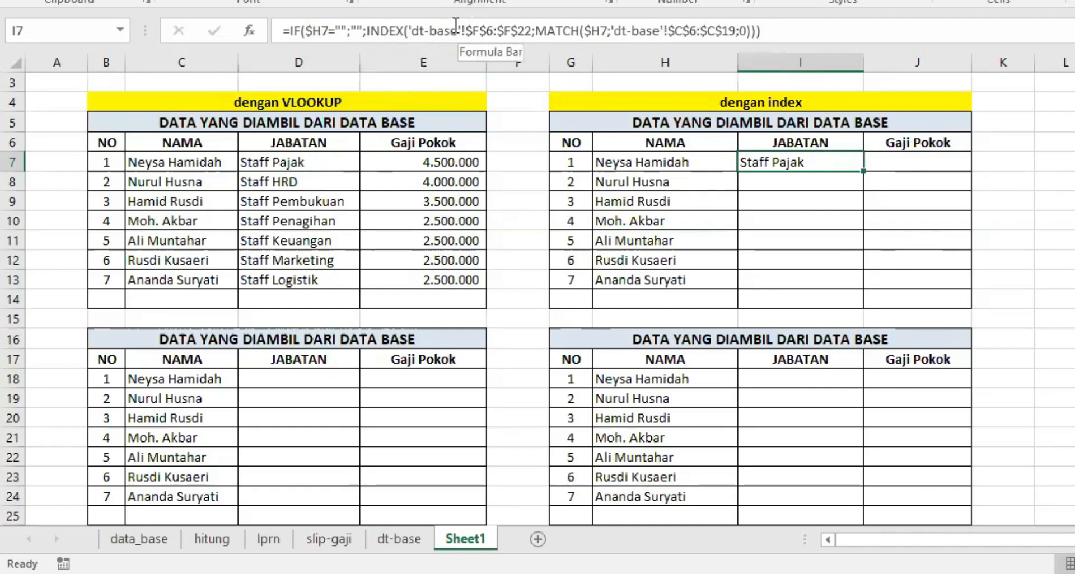
drag(414, 30, 531, 32)
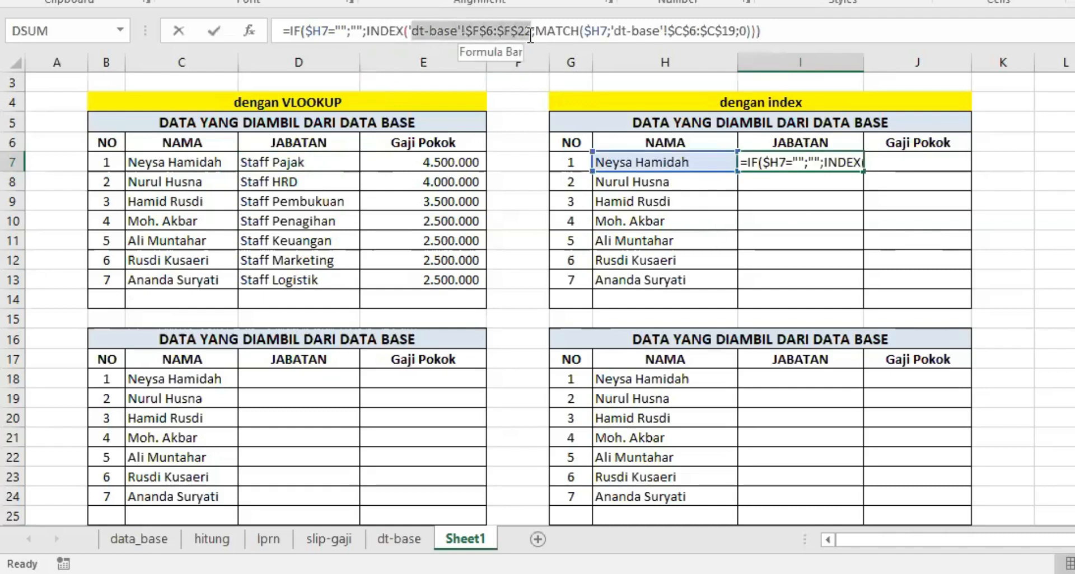
click(533, 31)
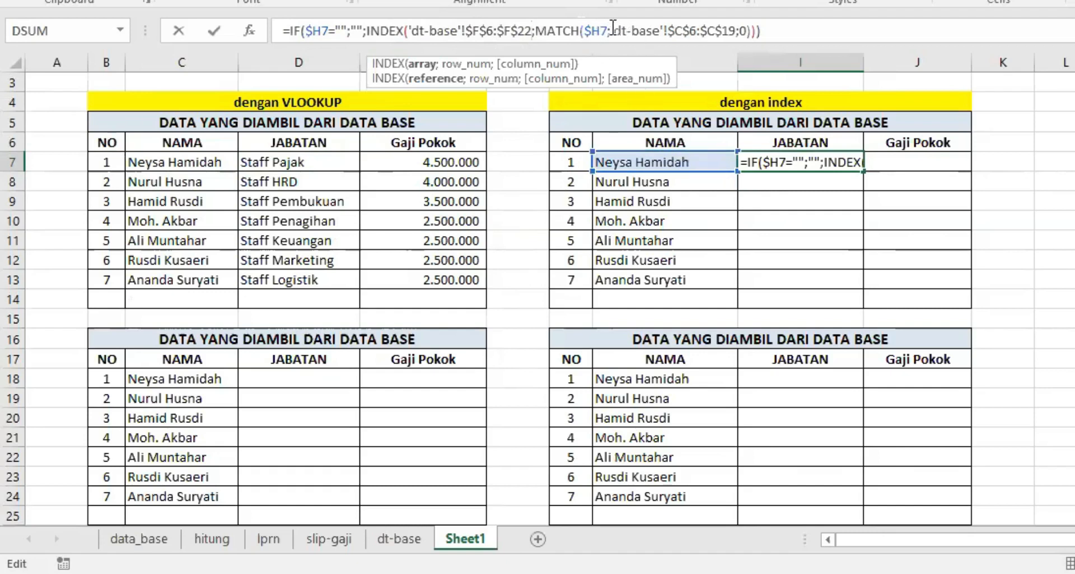
drag(612, 28, 735, 29)
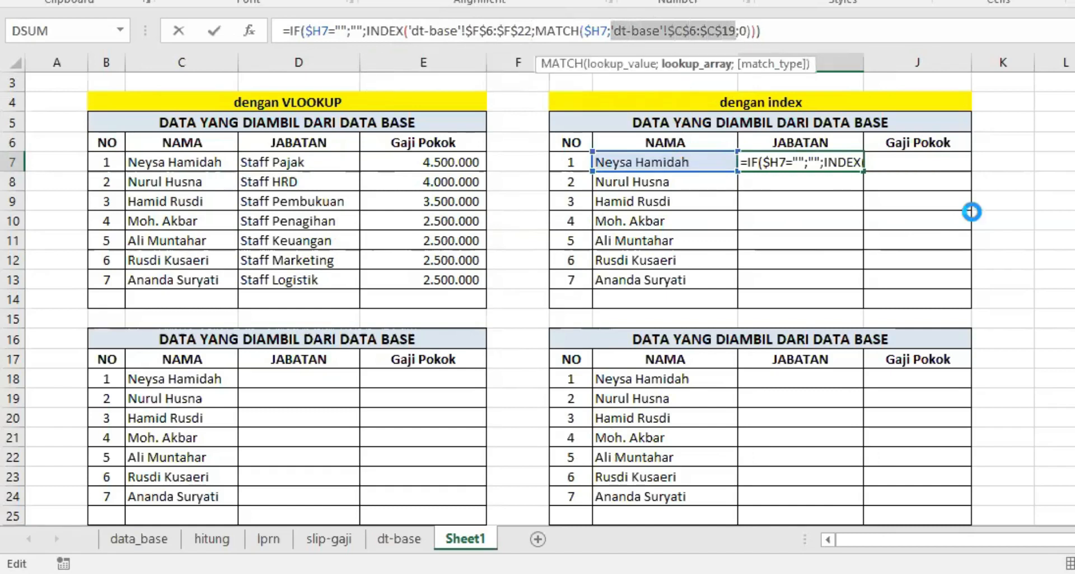
key(Return)
click(791, 160)
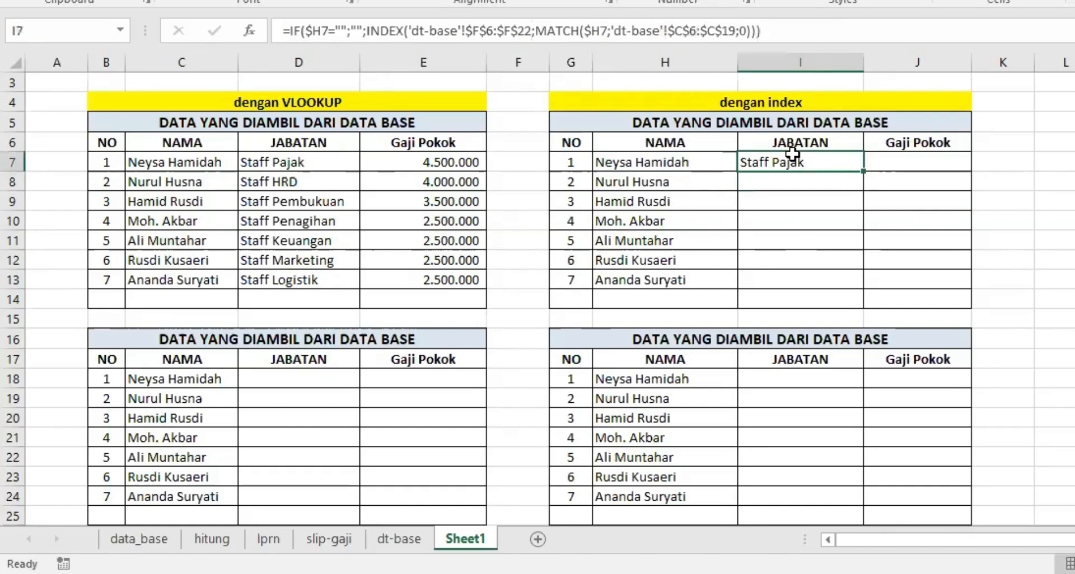
Step: Begin the J7 formula with an IF that returns "" when $H7 is empty and otherwise uses the INDEX function
click(920, 160)
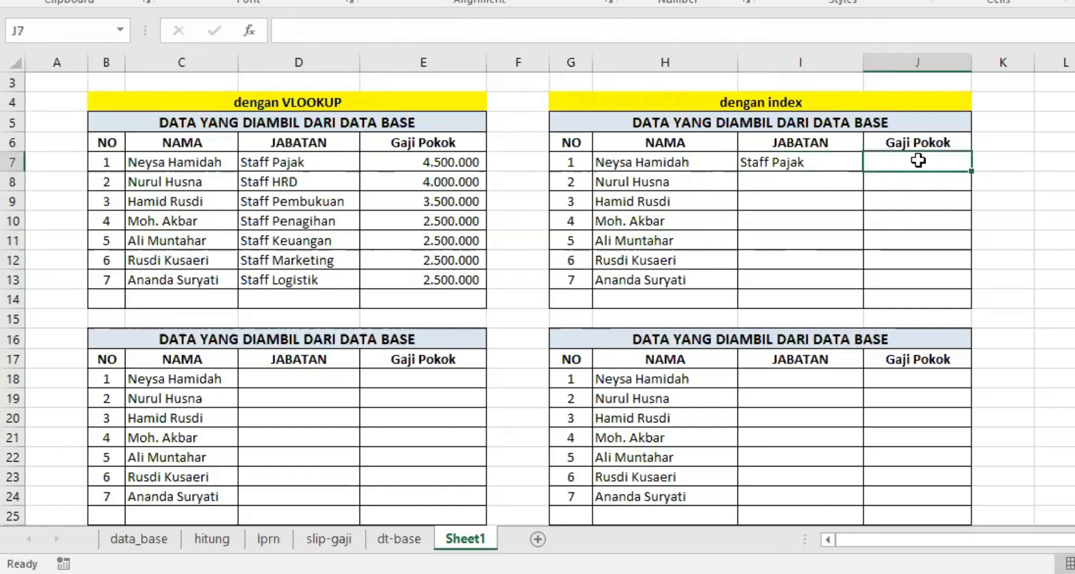
text(=)
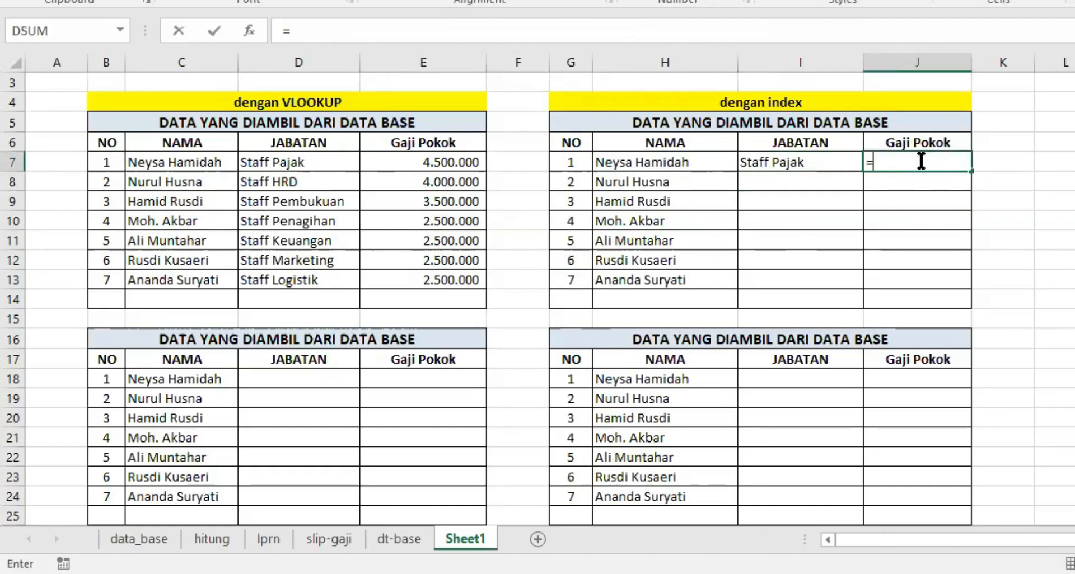
text(I)
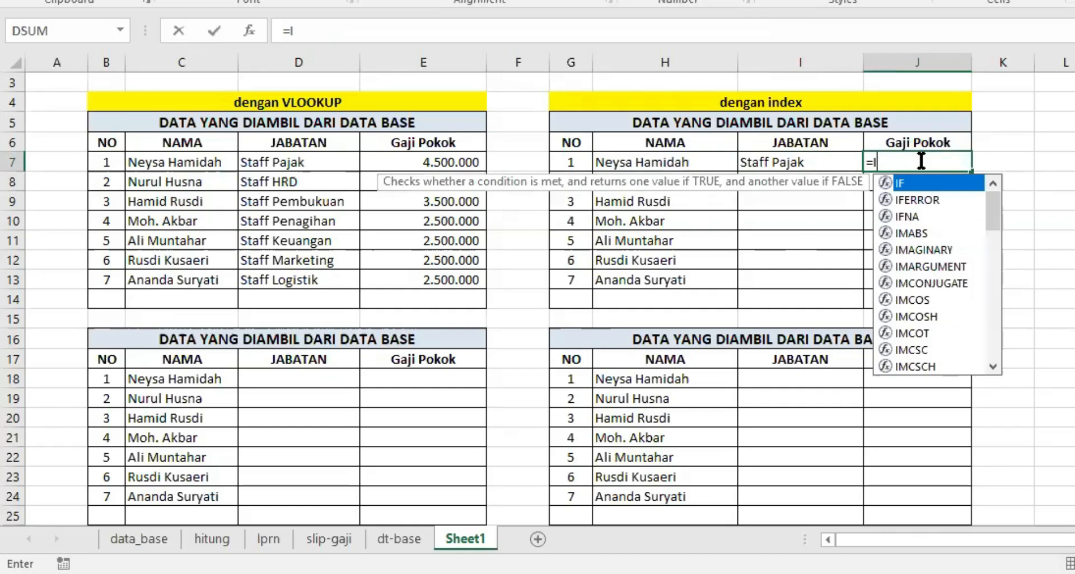
text(F($)
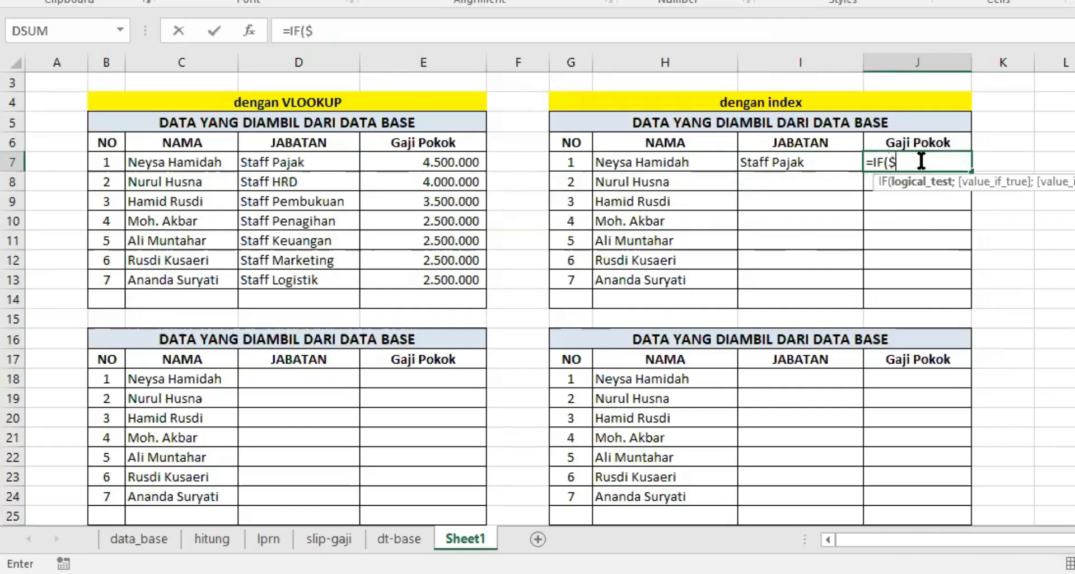
text(H7=)
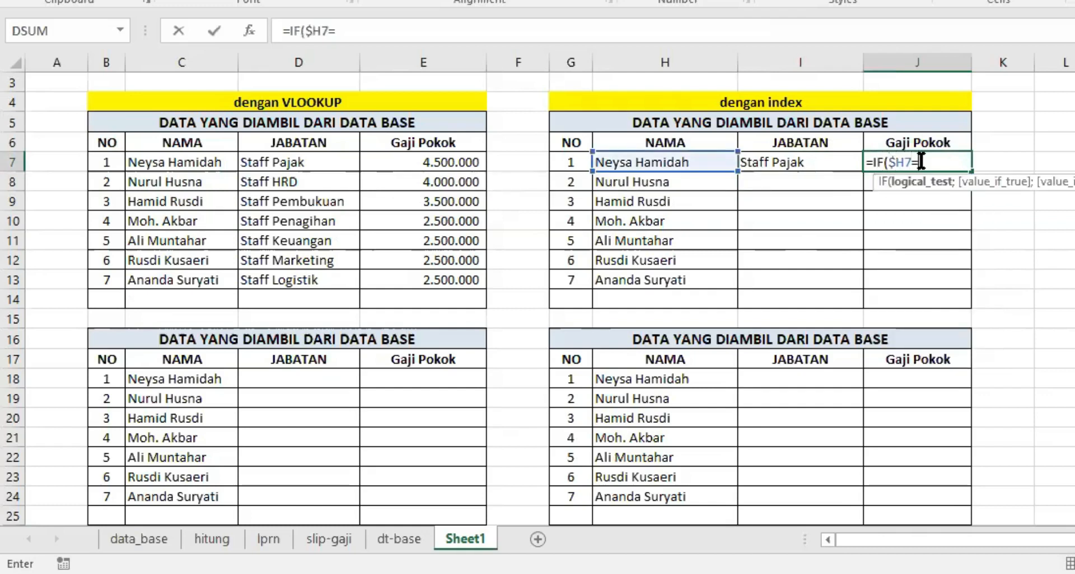
text("";"")
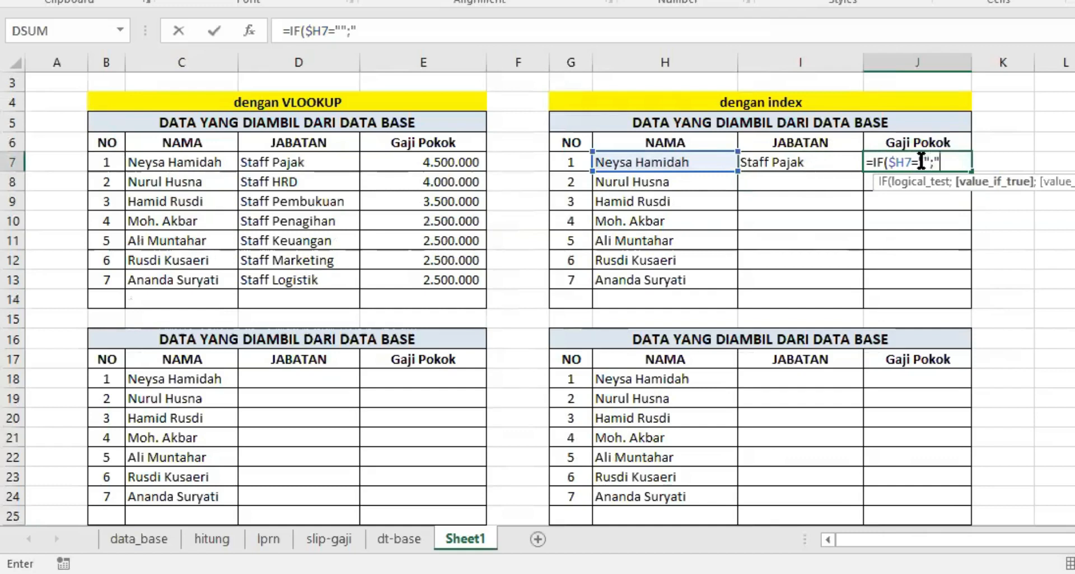
text(;I)
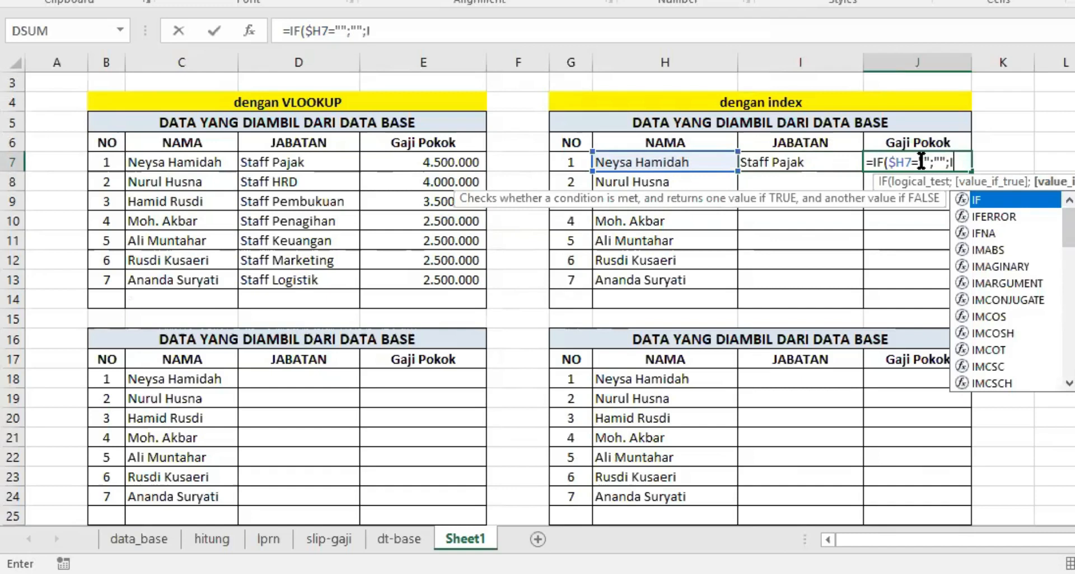
text(NDEX()
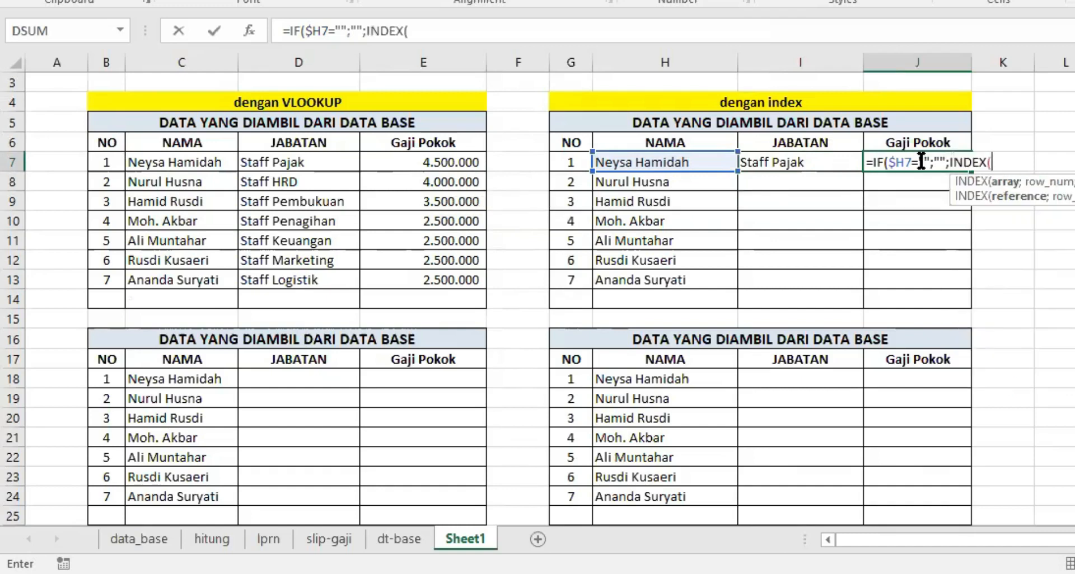
Step: Set the INDEX array to the absolute range 'dt-base'!$G$6:$G$19 and open a MATCH function as its row number
click(411, 542)
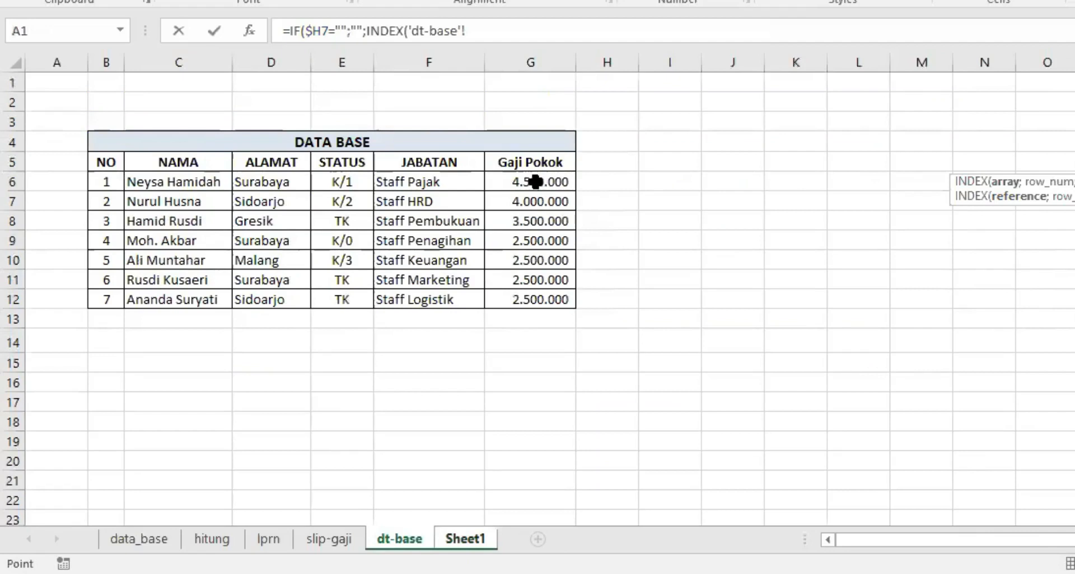
drag(533, 178, 530, 443)
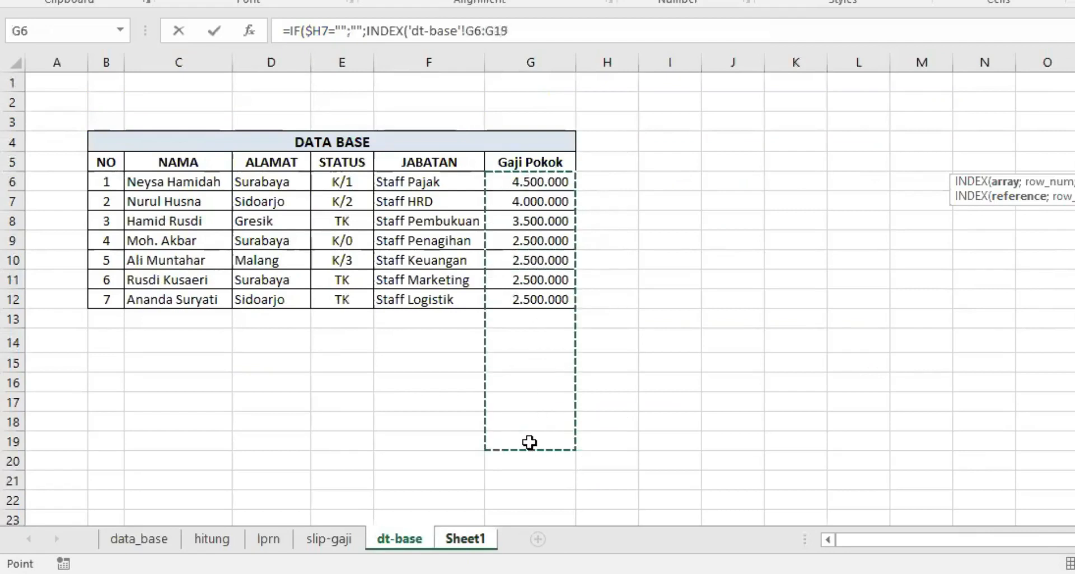
key(F4)
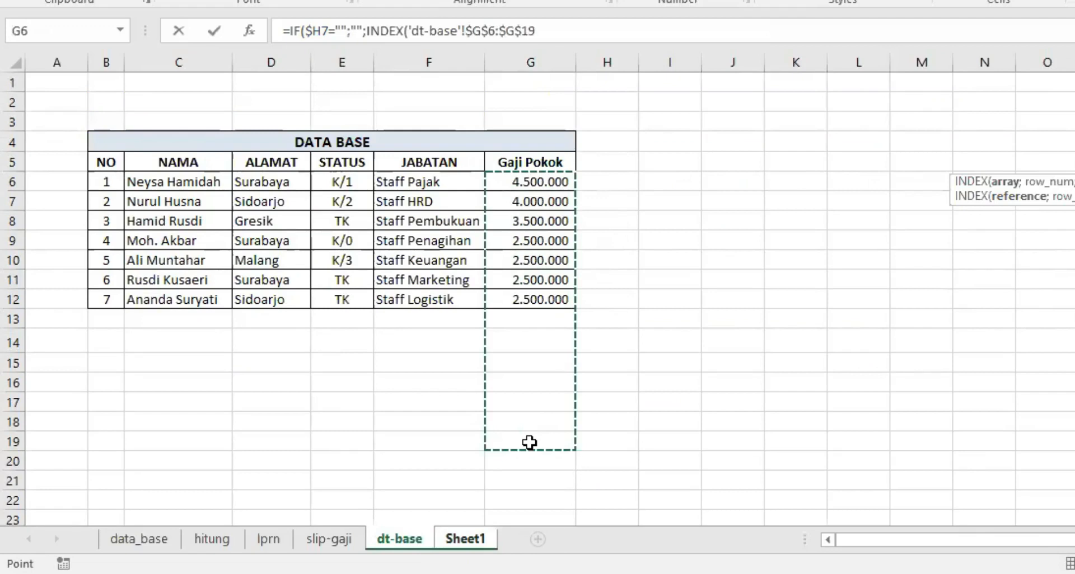
click(562, 39)
text(;)
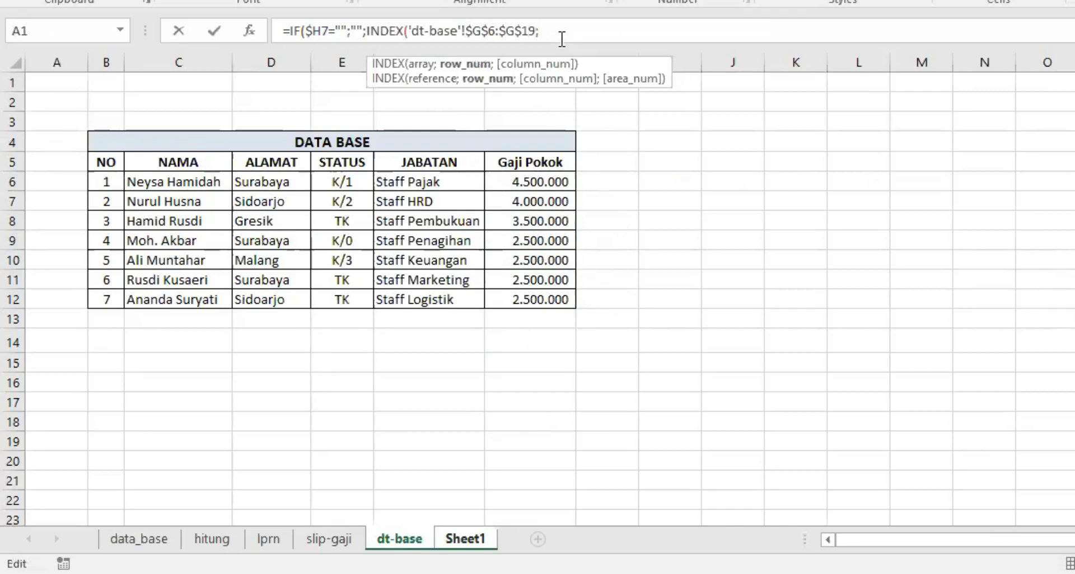
text(MATCH)
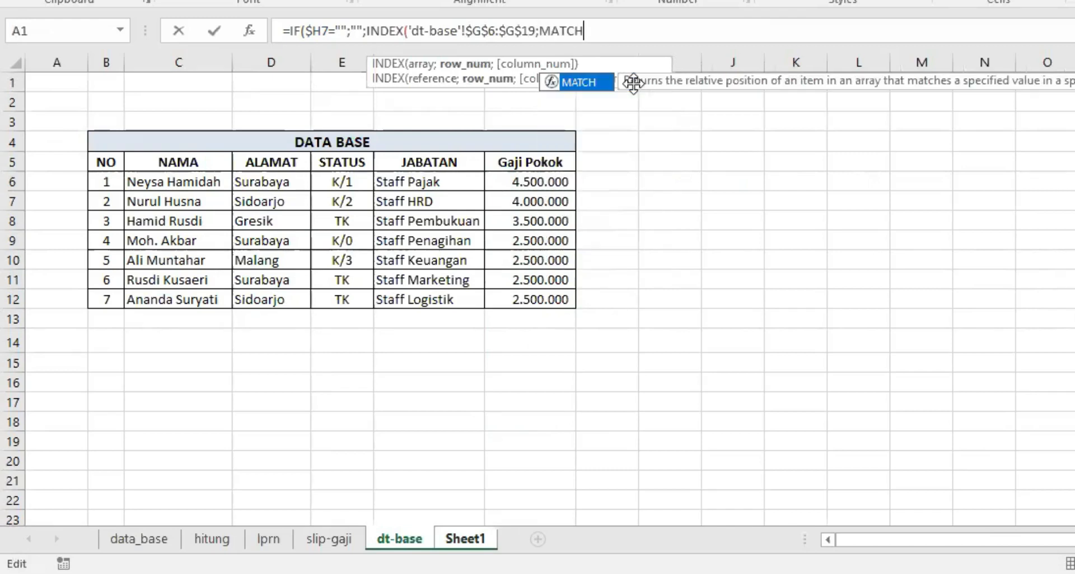
text(()
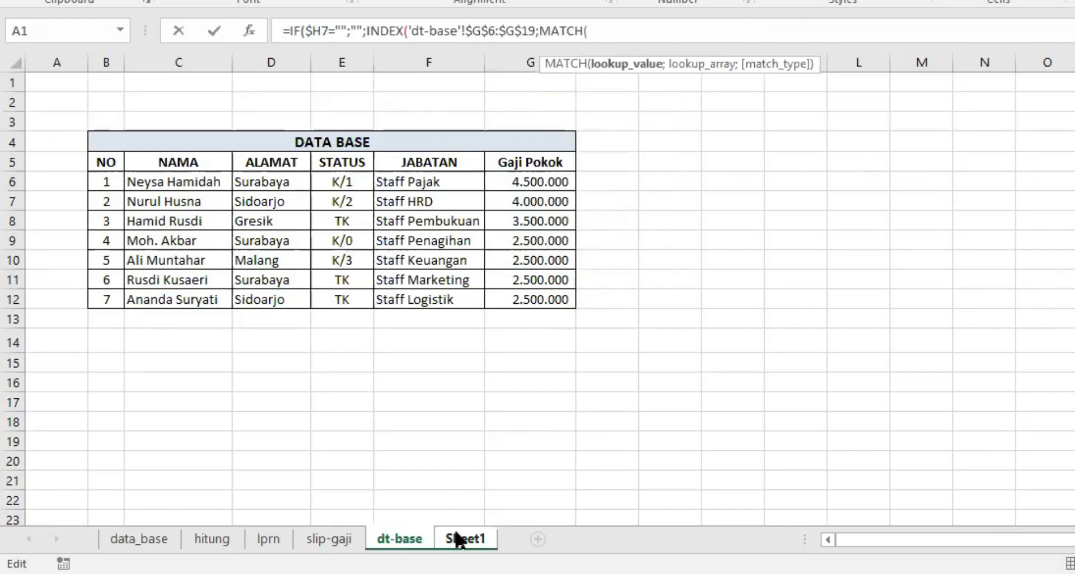
Step: Return to Sheet1 and set the MATCH lookup value to $H7 without a sheet prefix
click(457, 538)
key(BackSpace)
key(BackSpace)
key(BackSpace)
key(BackSpace)
key(BackSpace)
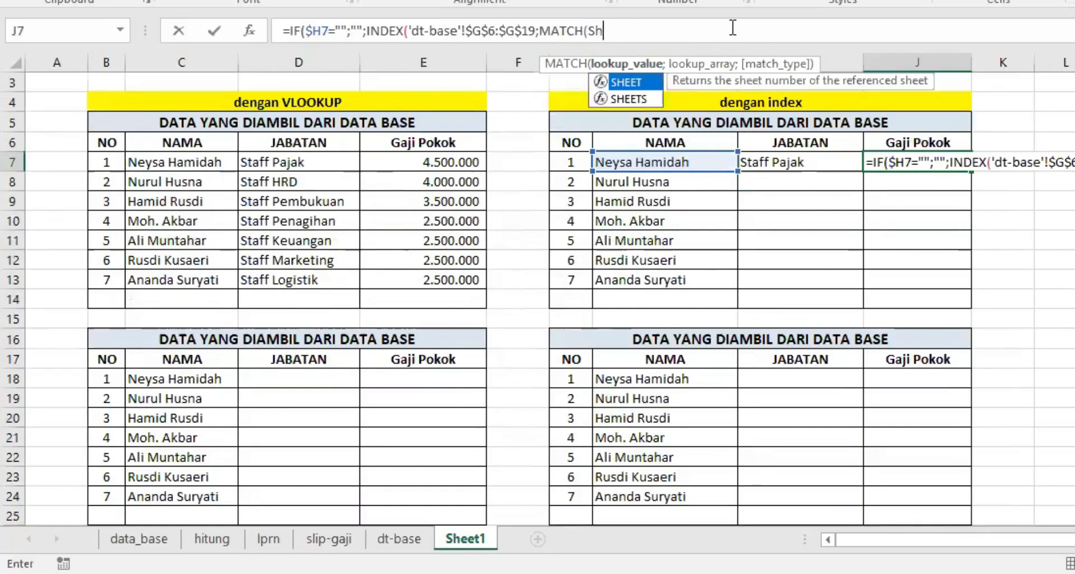
key(BackSpace)
key(BackSpace)
text($H7;)
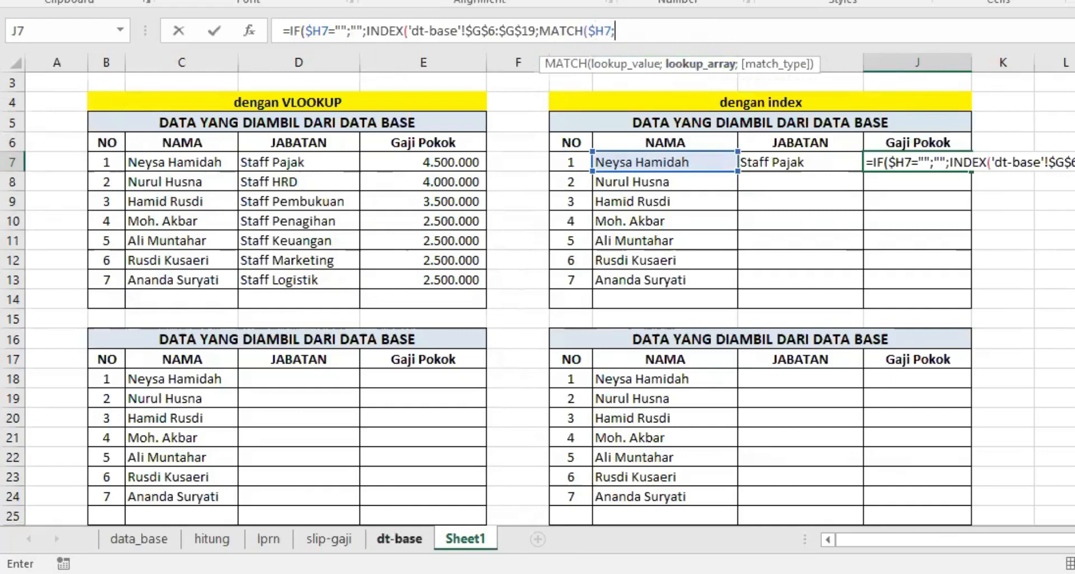
Step: Set the MATCH lookup array to the absolute range 'dt-base'!$C$6:$C$18 with match type 0, and enter the J7 formula
click(399, 539)
drag(172, 181, 164, 418)
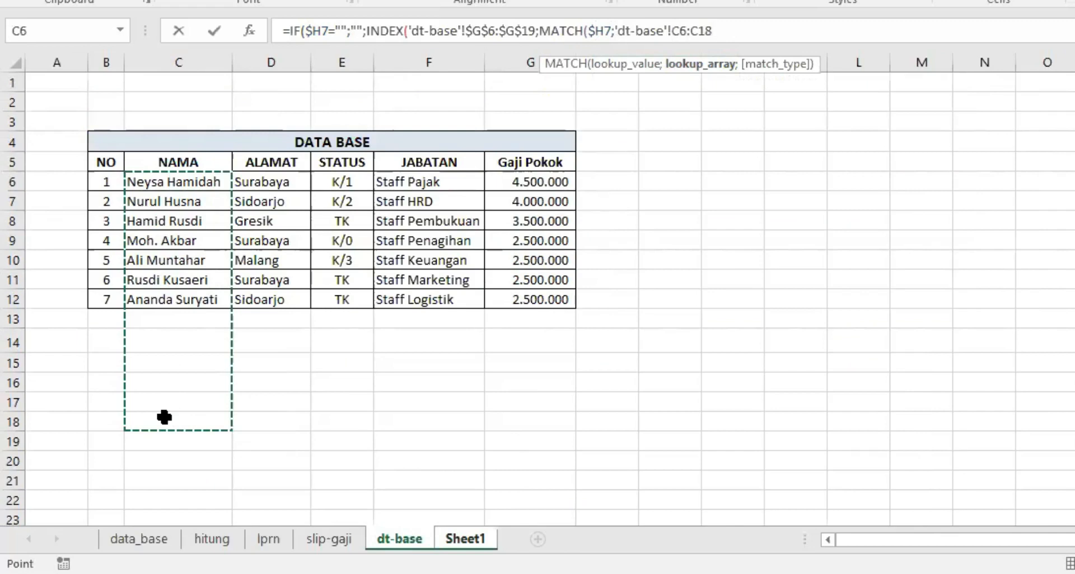
key(F4)
text(;0)
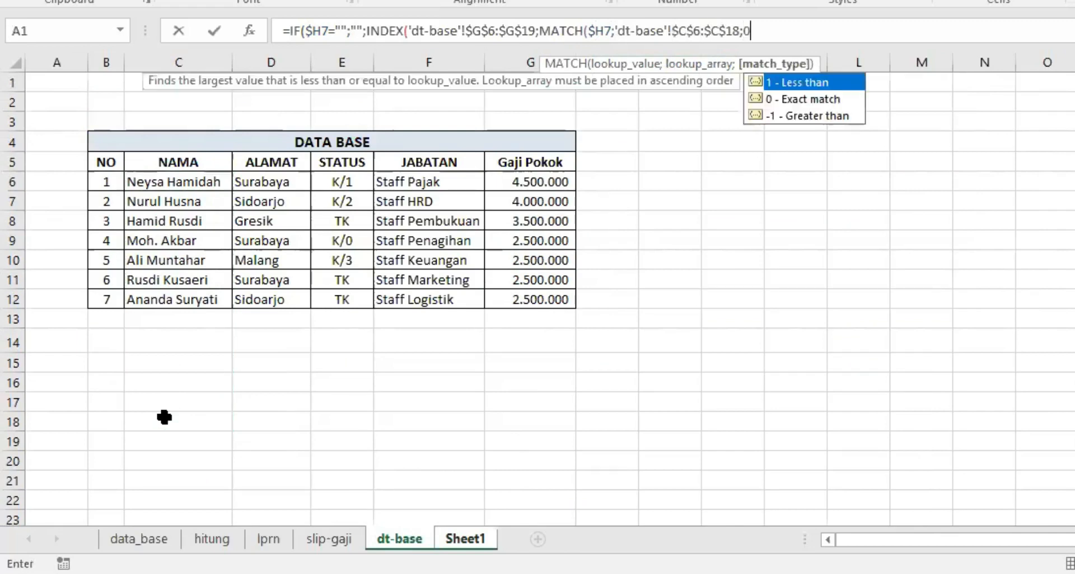
key(Return)
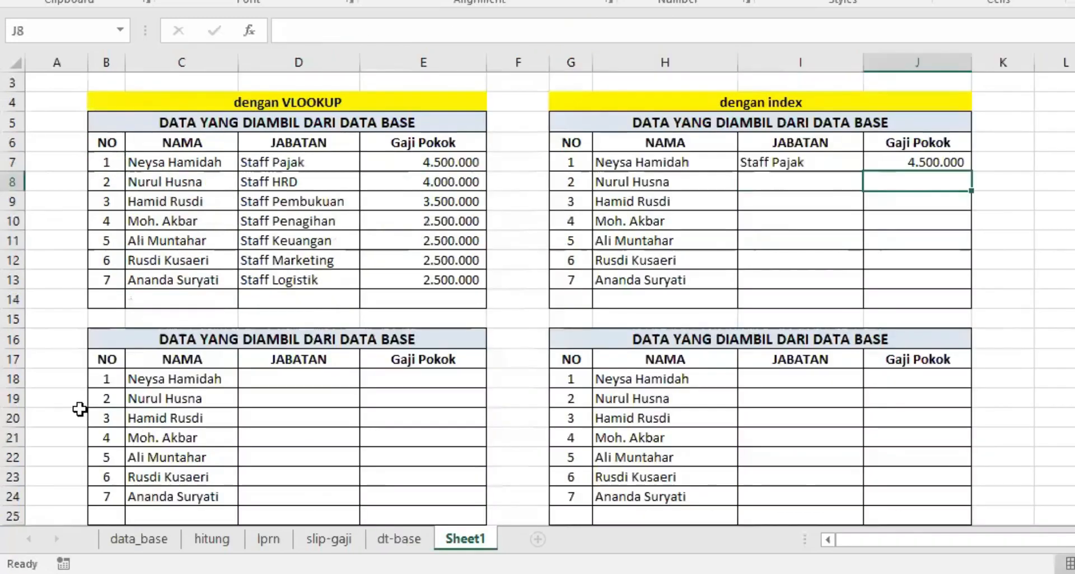
Step: Fill the I7:J7 formulas down through row 14, and view the VLOOKUP formula in D7
drag(841, 168, 891, 172)
drag(968, 170, 976, 308)
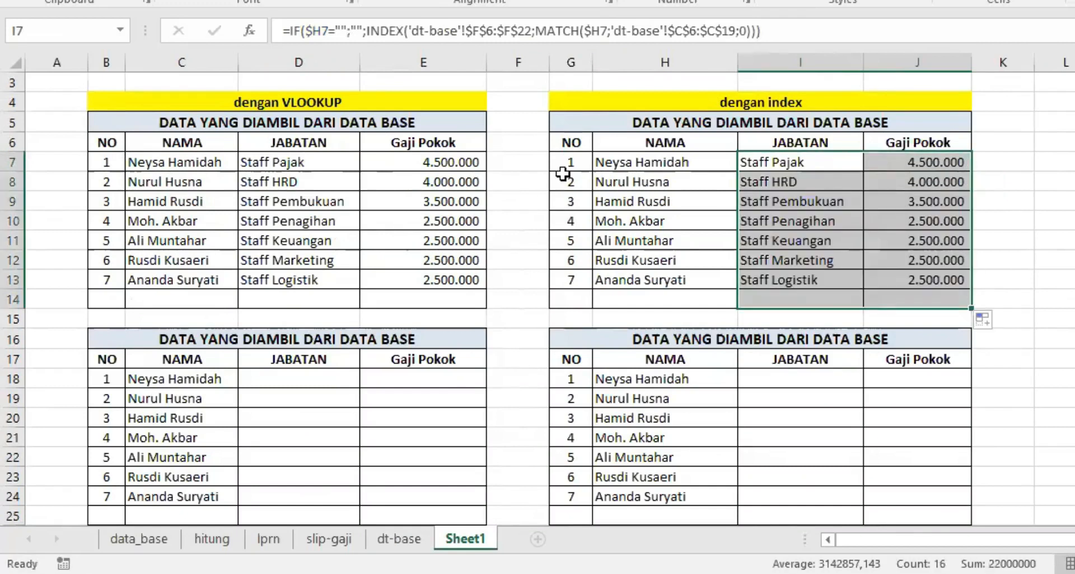
click(284, 376)
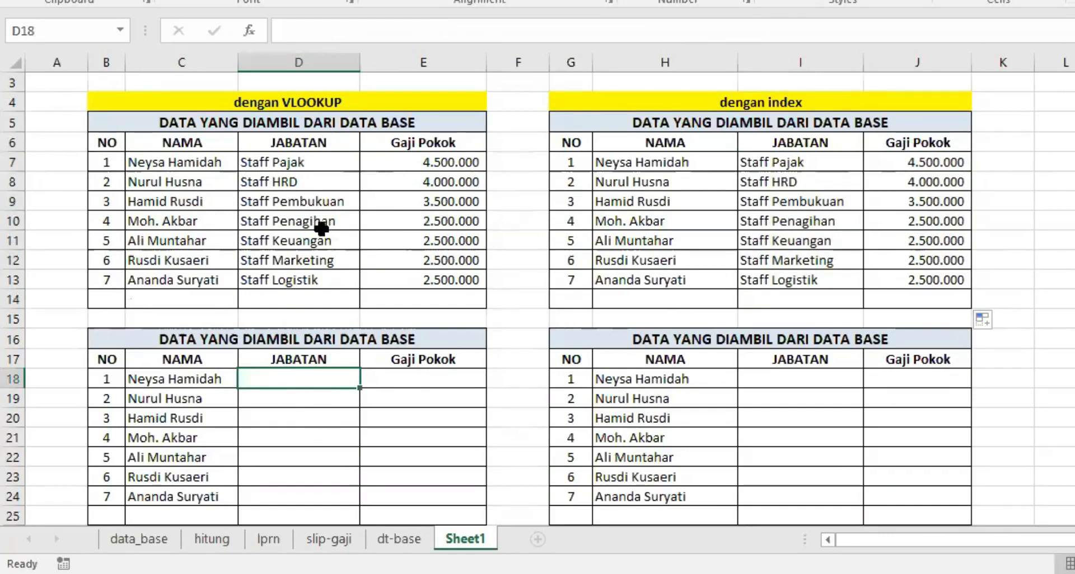
click(307, 166)
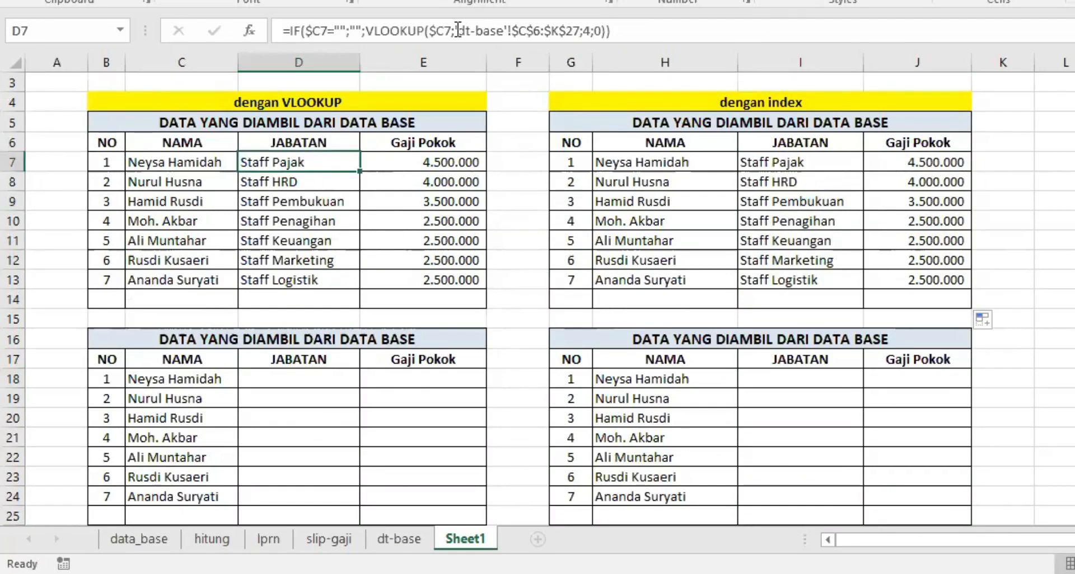
Step: Try to assign the name db_area to the range C6:L19 on the dt-base sheet
click(398, 539)
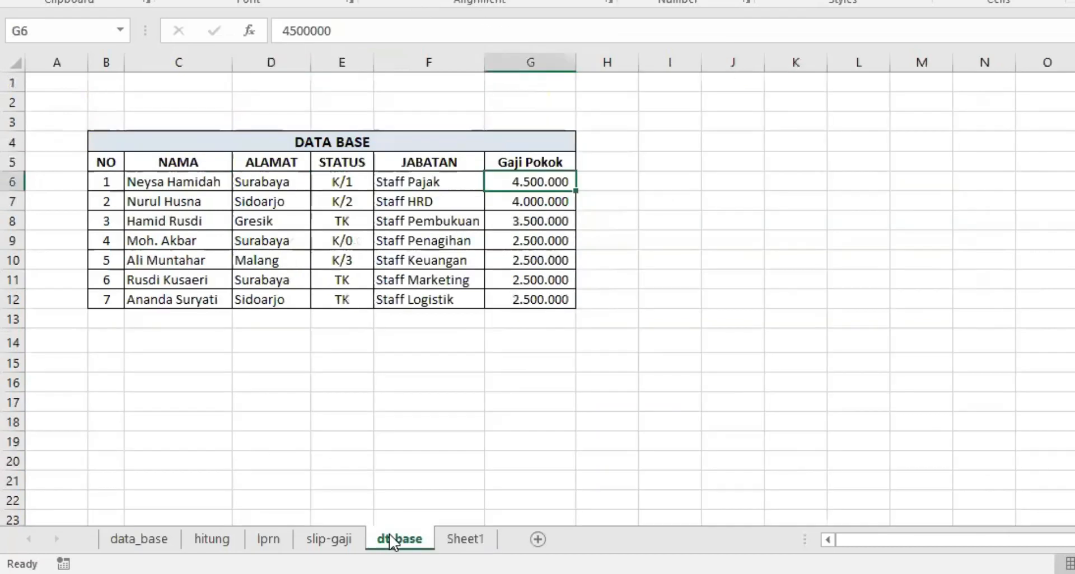
drag(138, 181, 839, 224)
scroll(588, 204, up, 4)
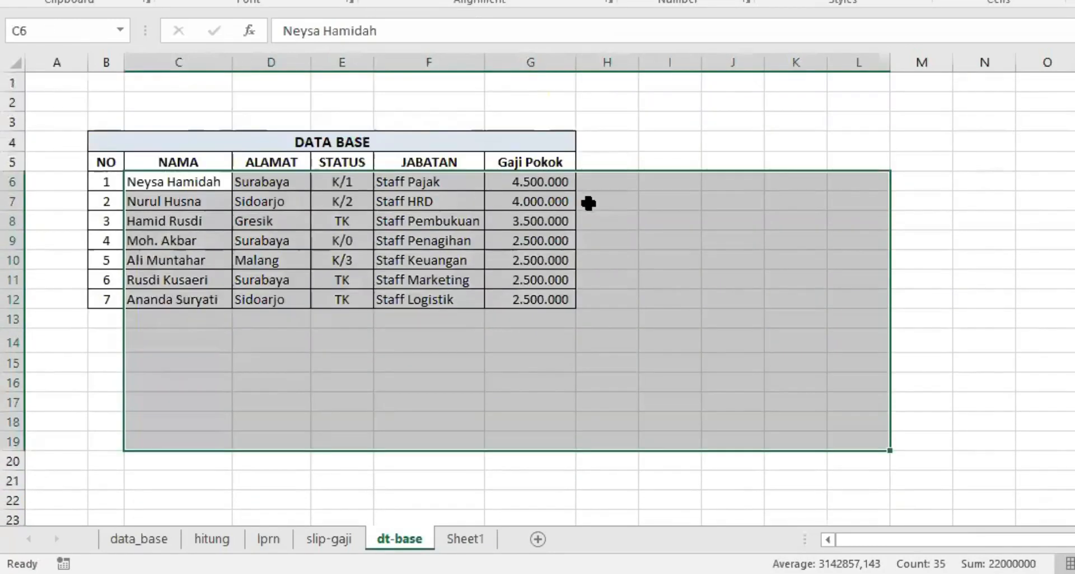
click(33, 31)
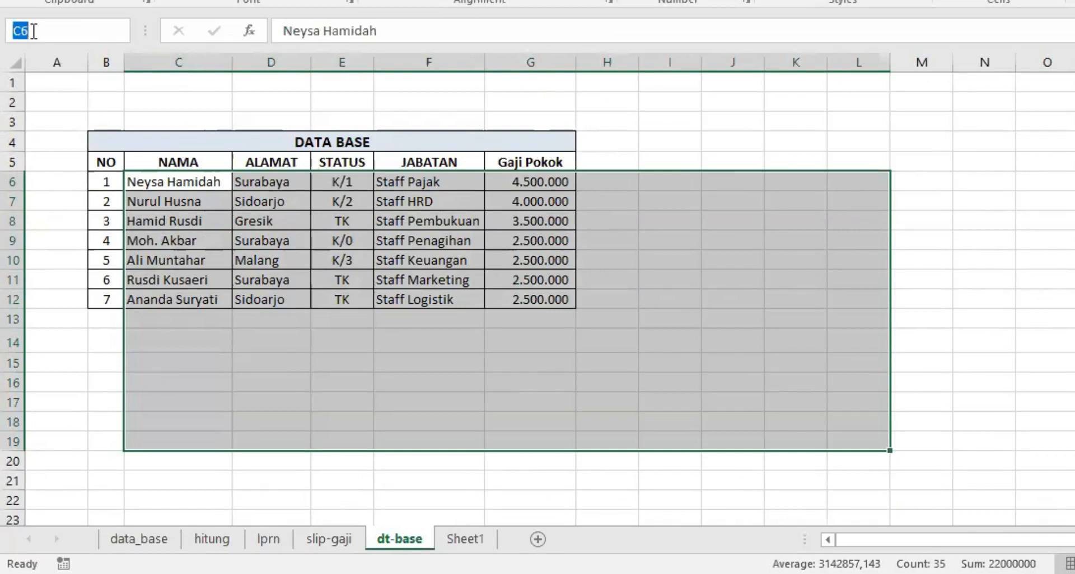
text(db)
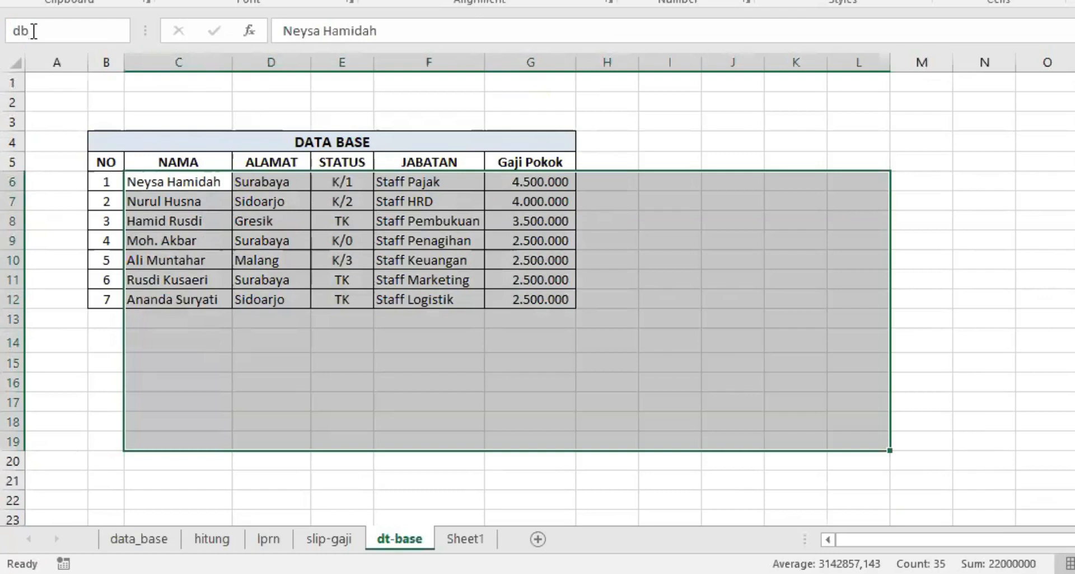
text(area)
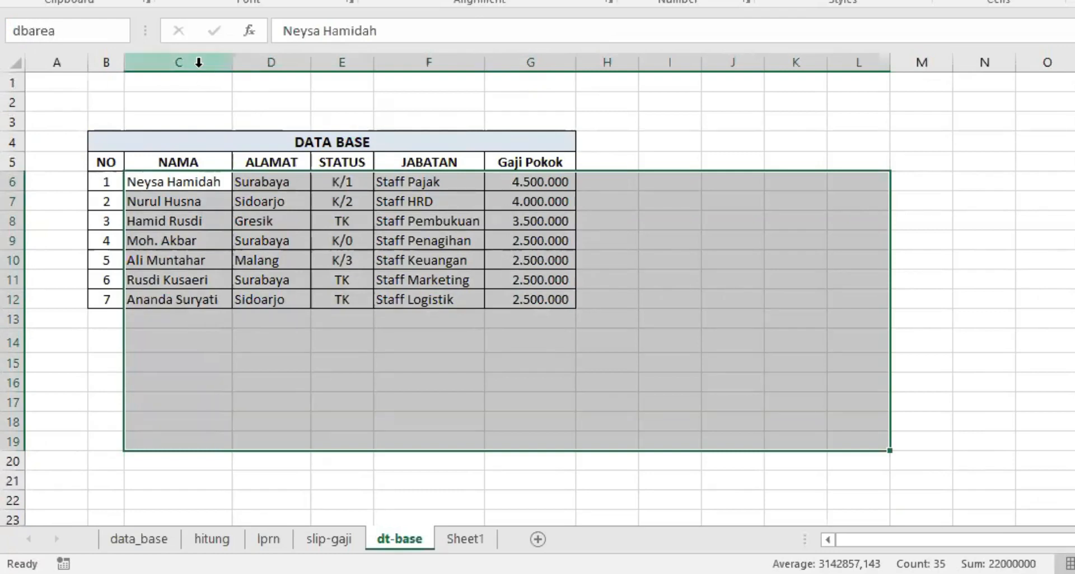
key(BackSpace)
key(BackSpace)
key(BackSpace)
key(BackSpace)
text(_area)
key(BackSpace)
key(BackSpace)
key(BackSpace)
key(BackSpace)
key(BackSpace)
text(area)
key(BackSpace)
key(BackSpace)
key(BackSpace)
key(BackSpace)
text(_area)
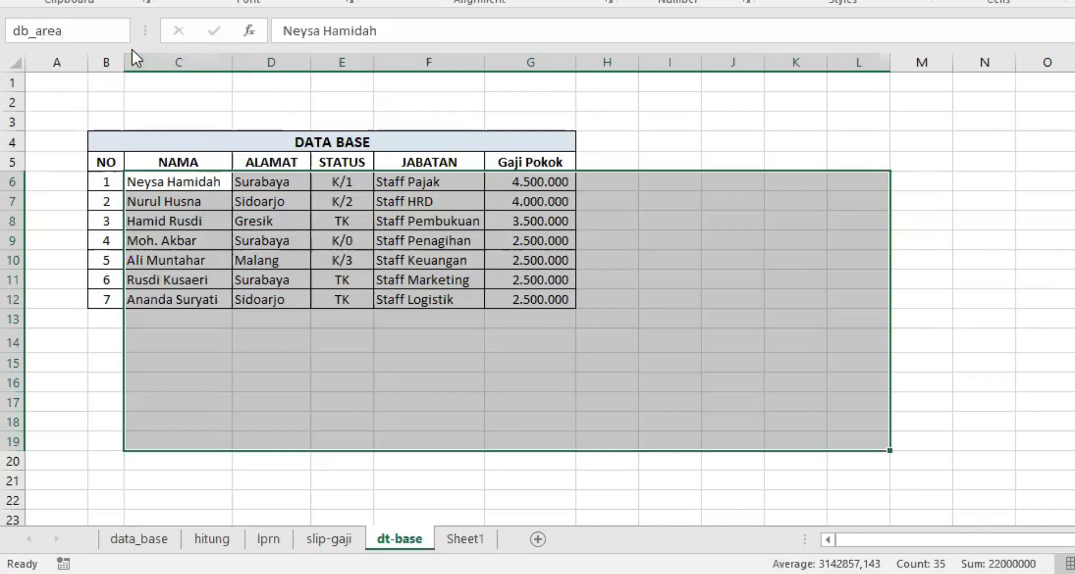
key(Return)
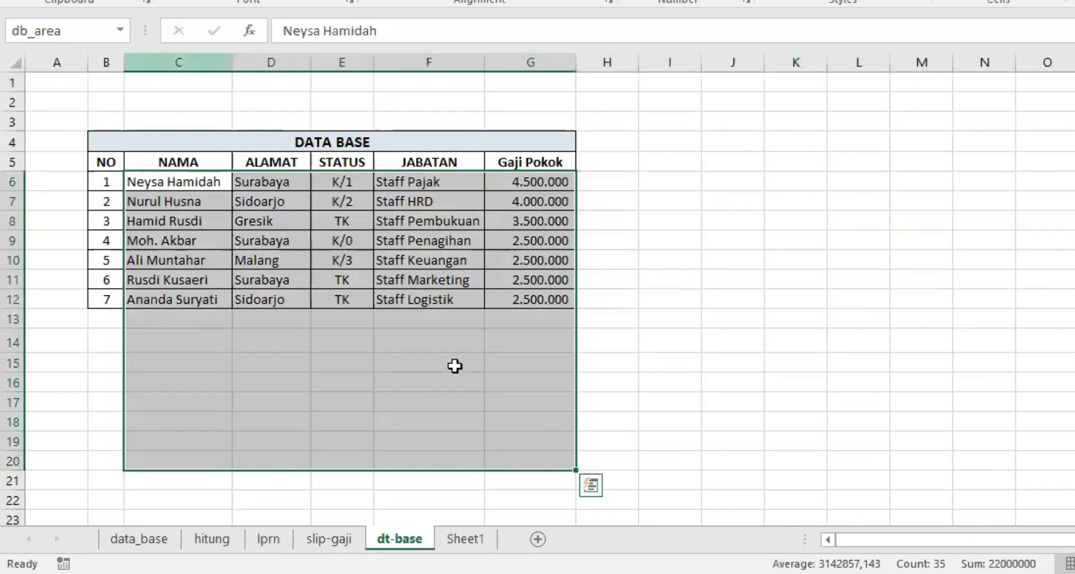
Step: Return to Sheet1 and begin the D18 formula with an IF that returns an empty string when $C18 is empty
click(465, 539)
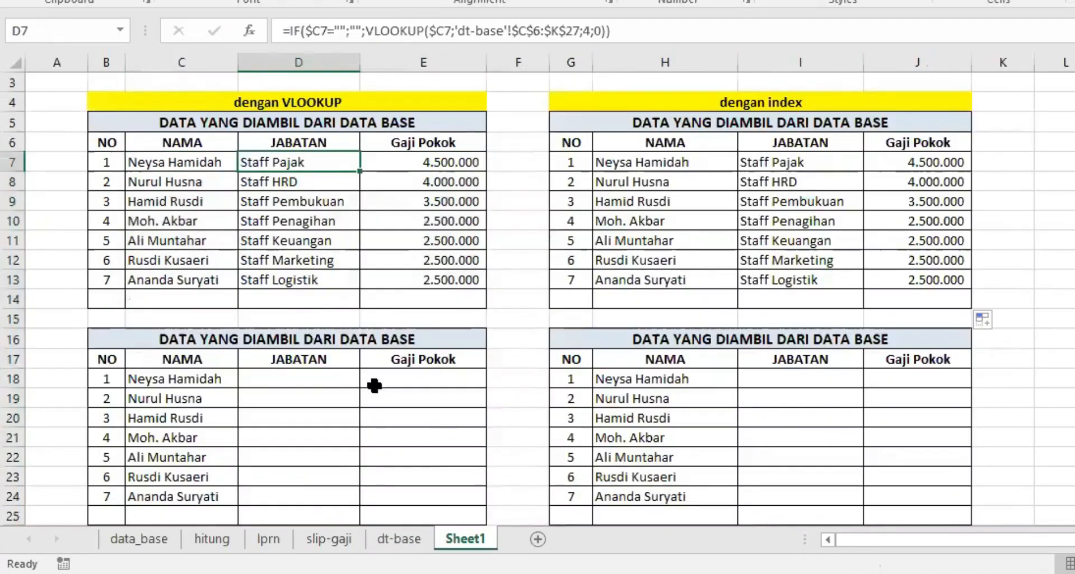
click(272, 379)
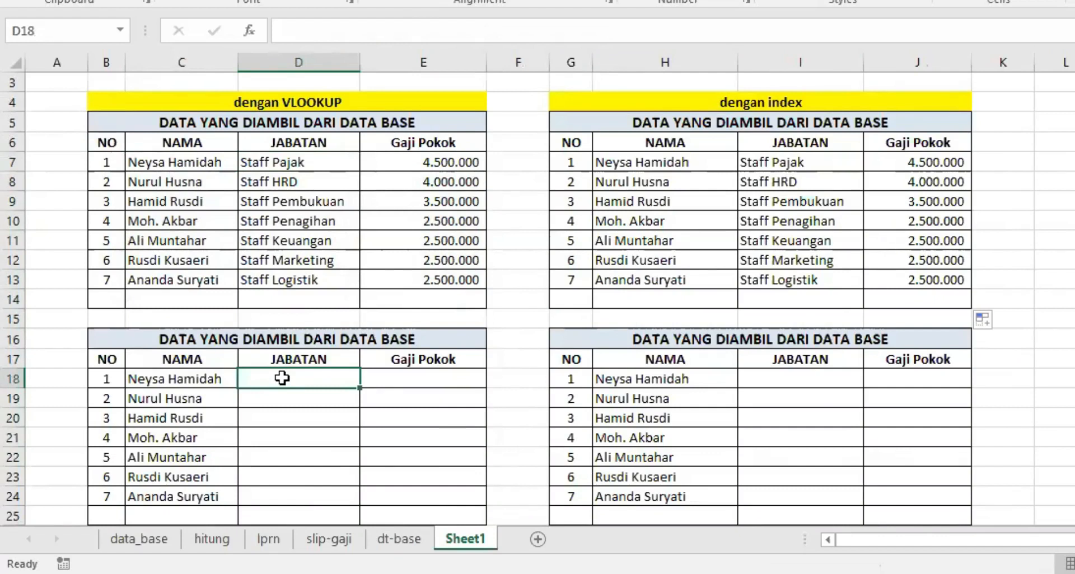
text(=)
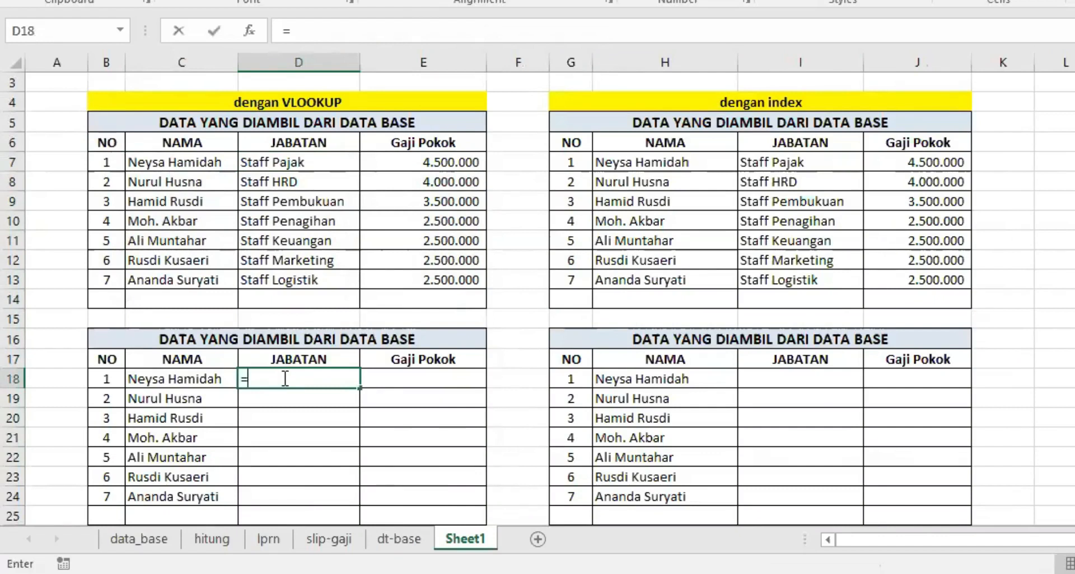
text(IF()
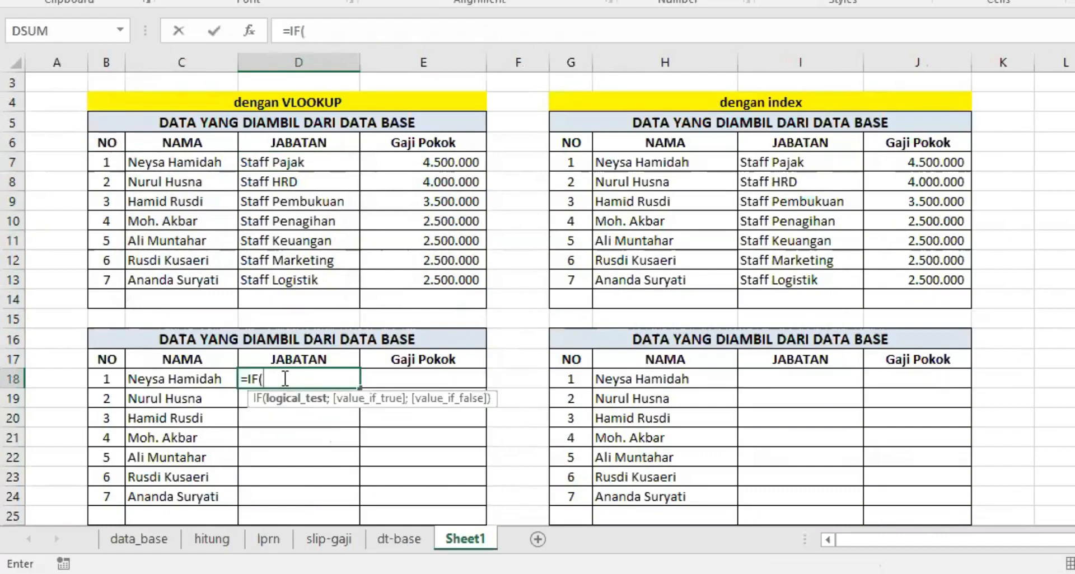
text($C18="")
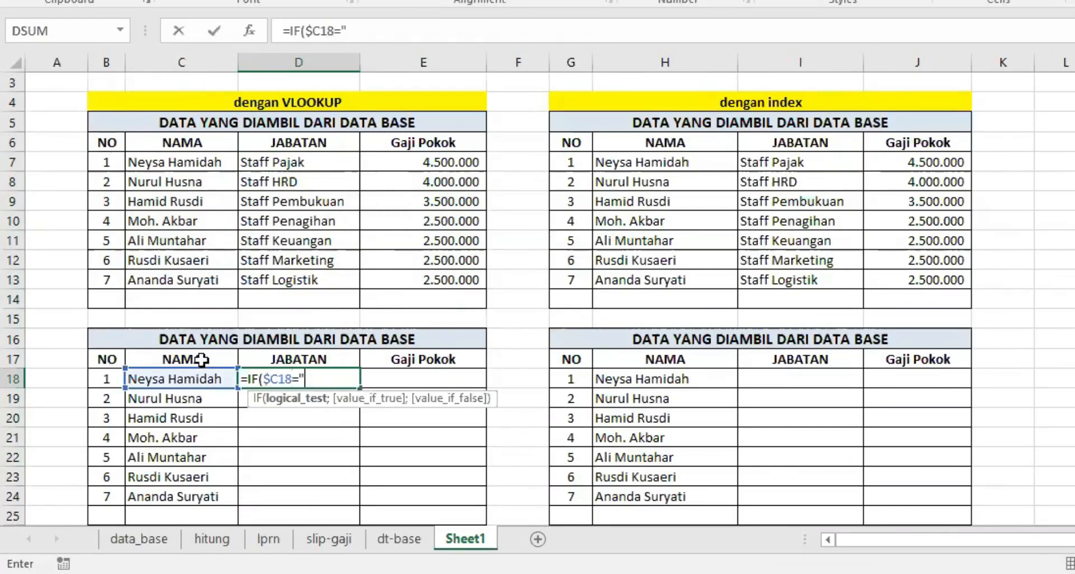
text(;"")
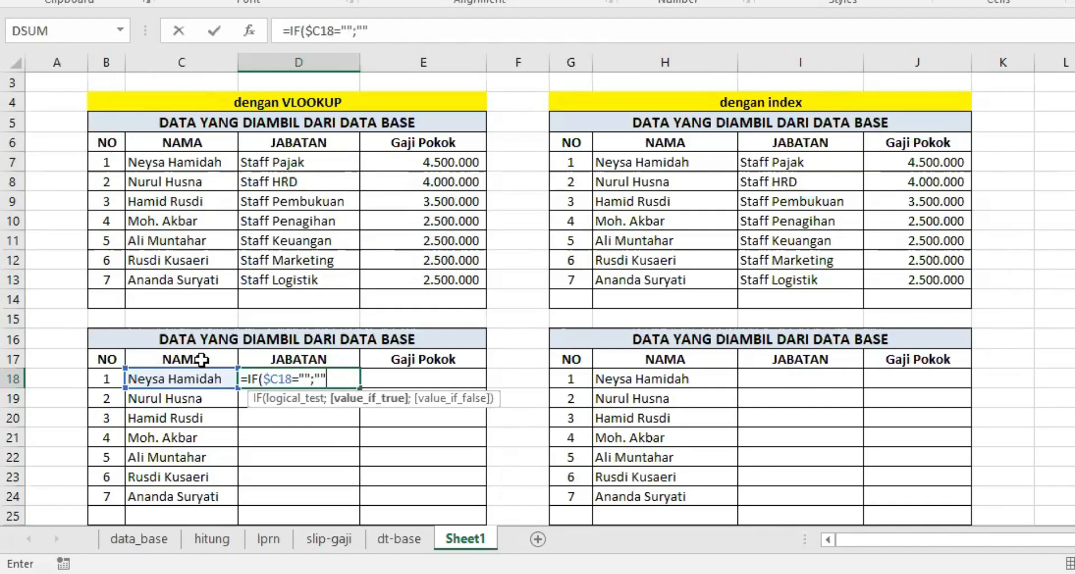
Step: Complete the D18 formula with VLOOKUP($C18;db_area;4;0) as the value if false, and enter it
text(;VLOO)
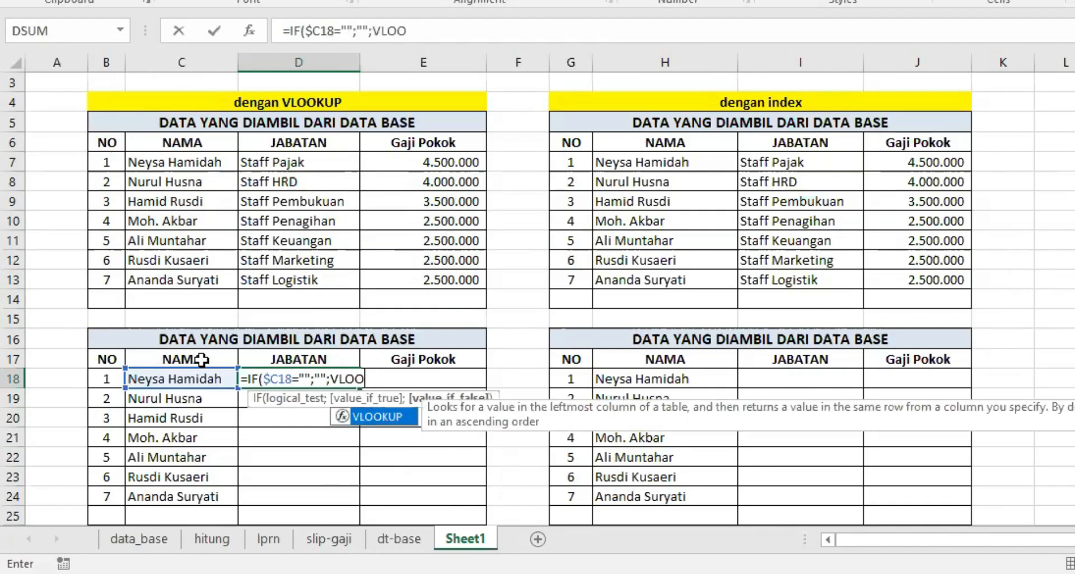
text(KUP()
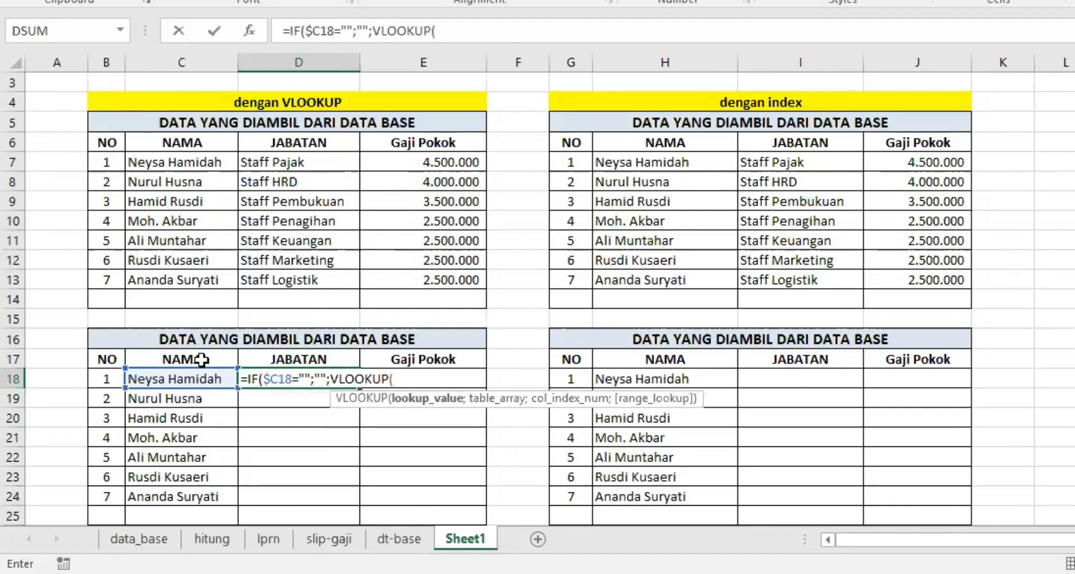
text($C18)
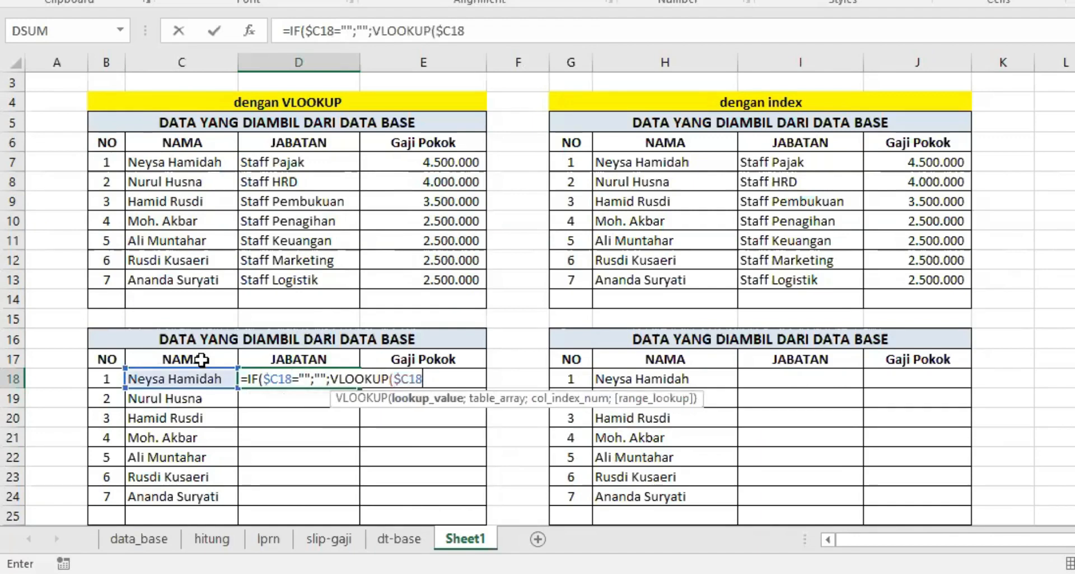
text(;)
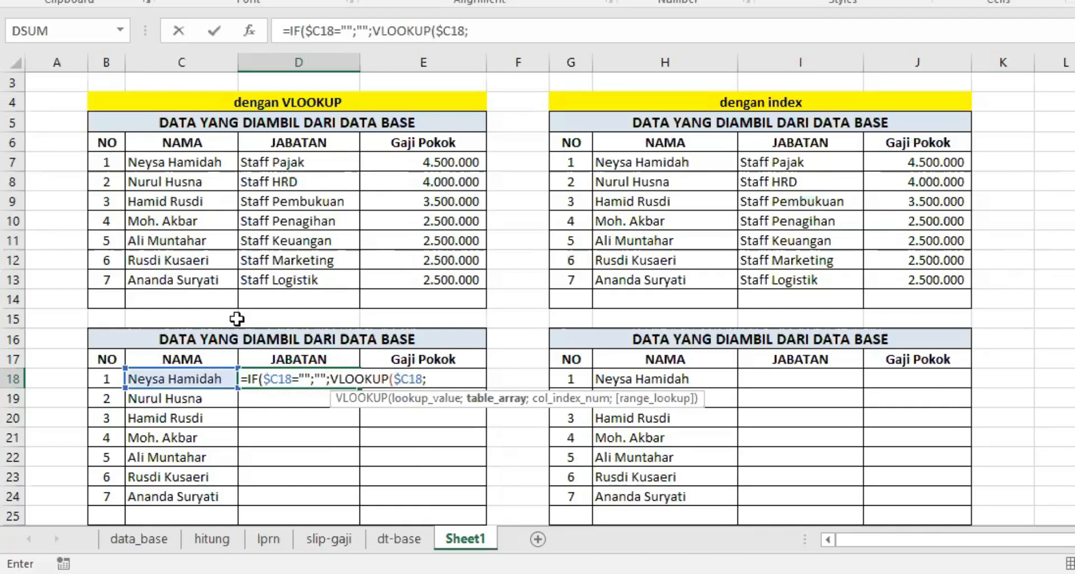
text(db)
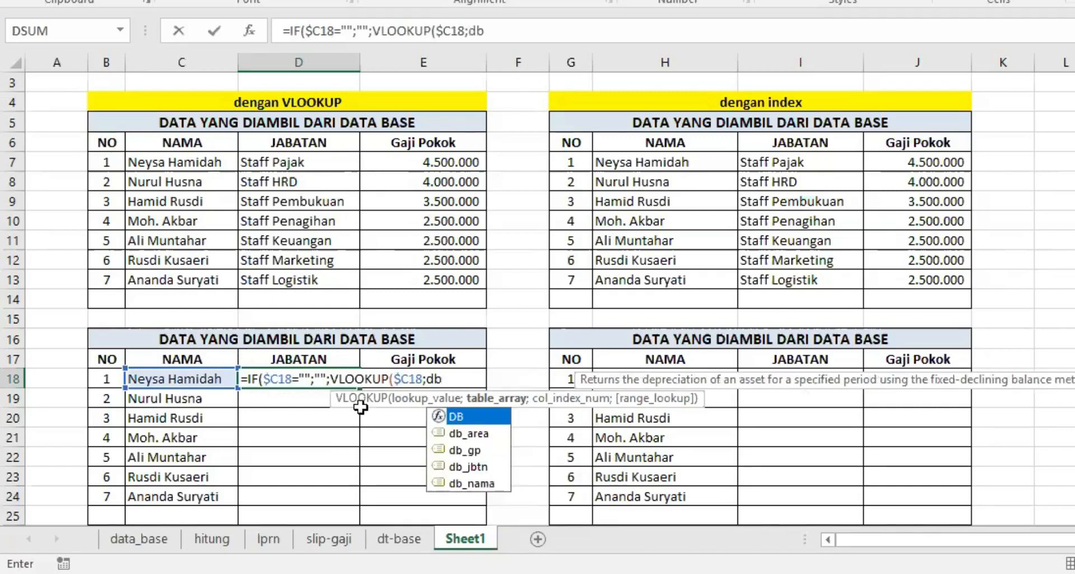
click(475, 434)
double_click(475, 435)
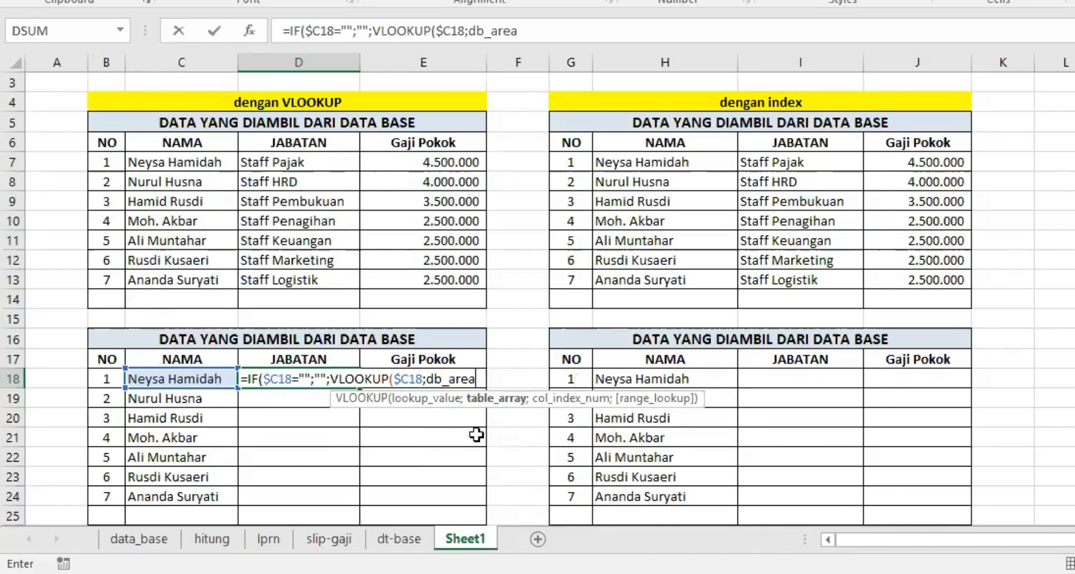
text(;4)
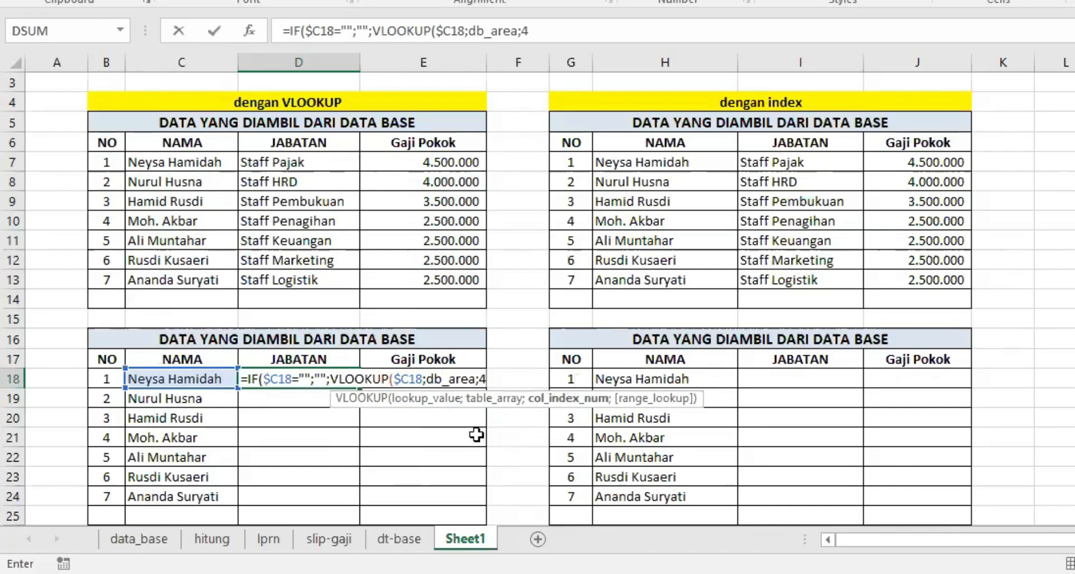
text(;0)
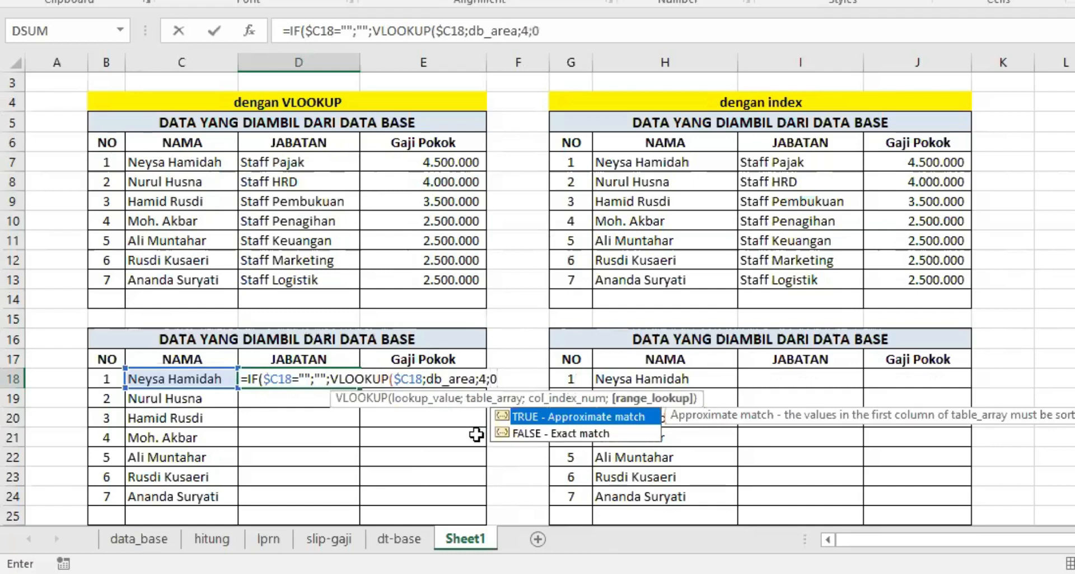
key(Return)
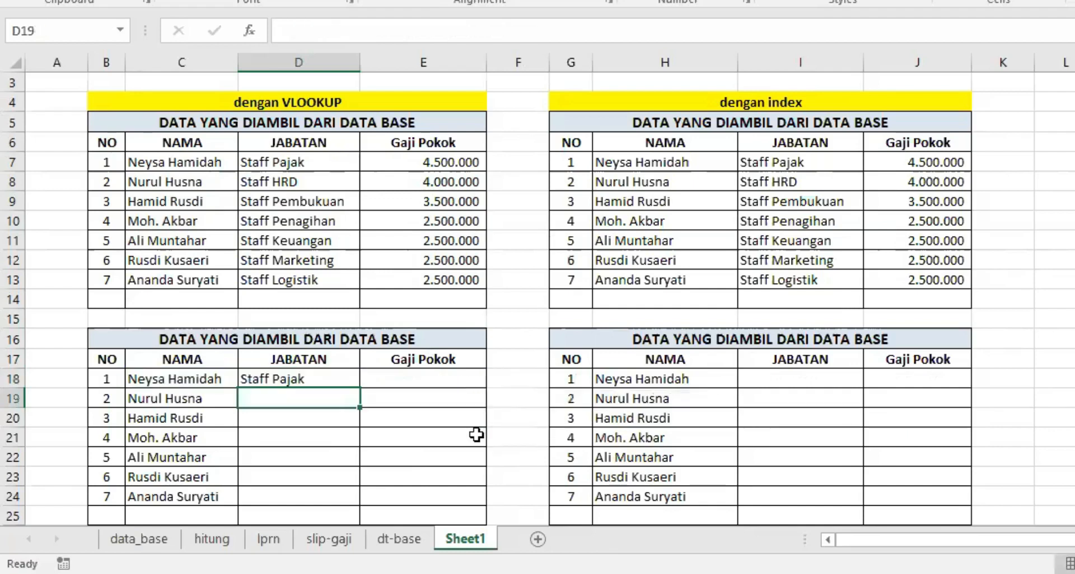
Step: Copy the D18 formula into E18 and set its VLOOKUP column index to 5
click(329, 381)
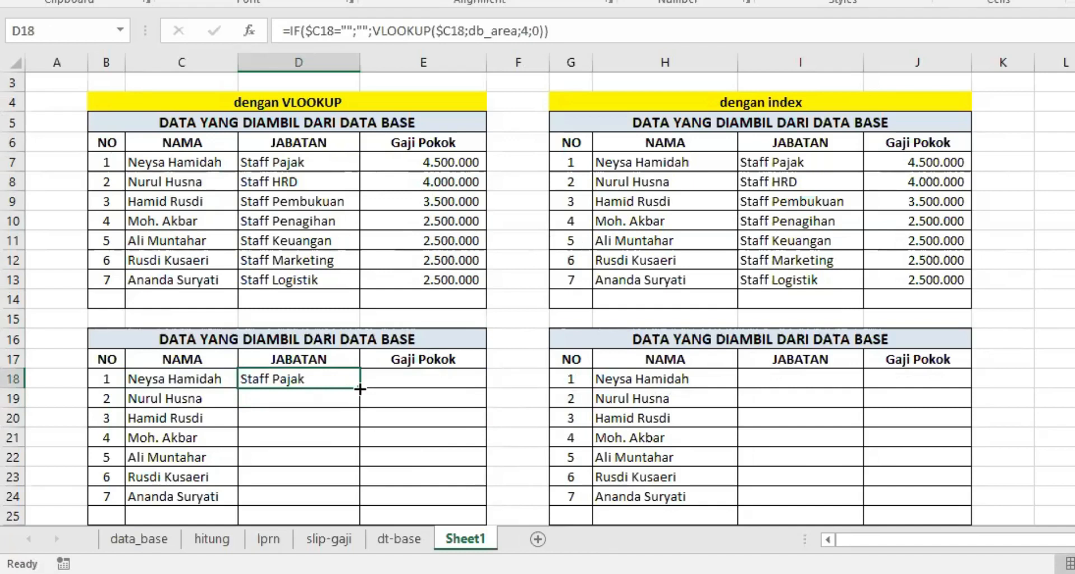
drag(360, 388, 465, 391)
click(413, 375)
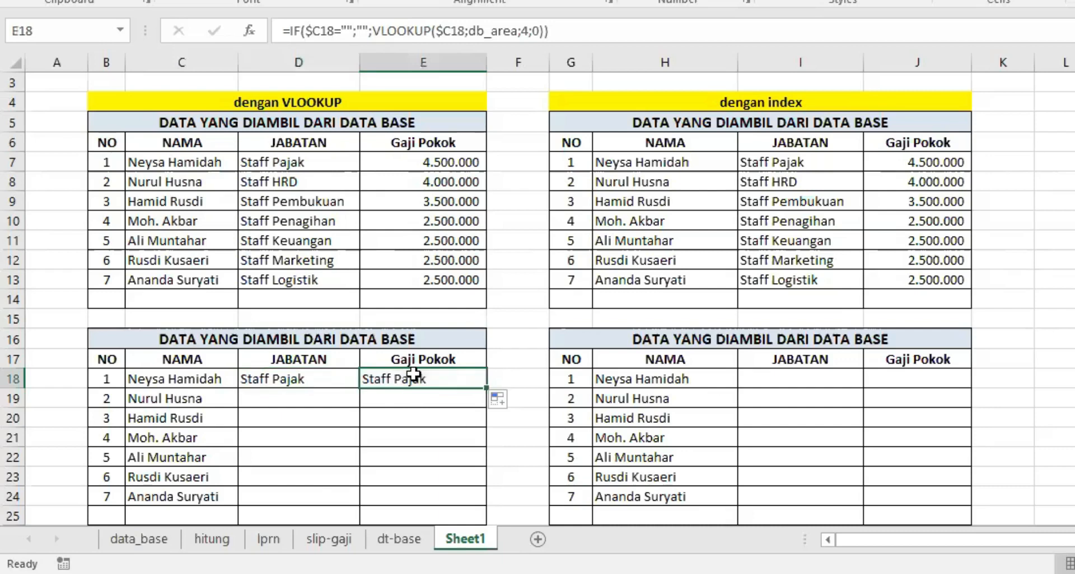
double_click(523, 30)
text(4)
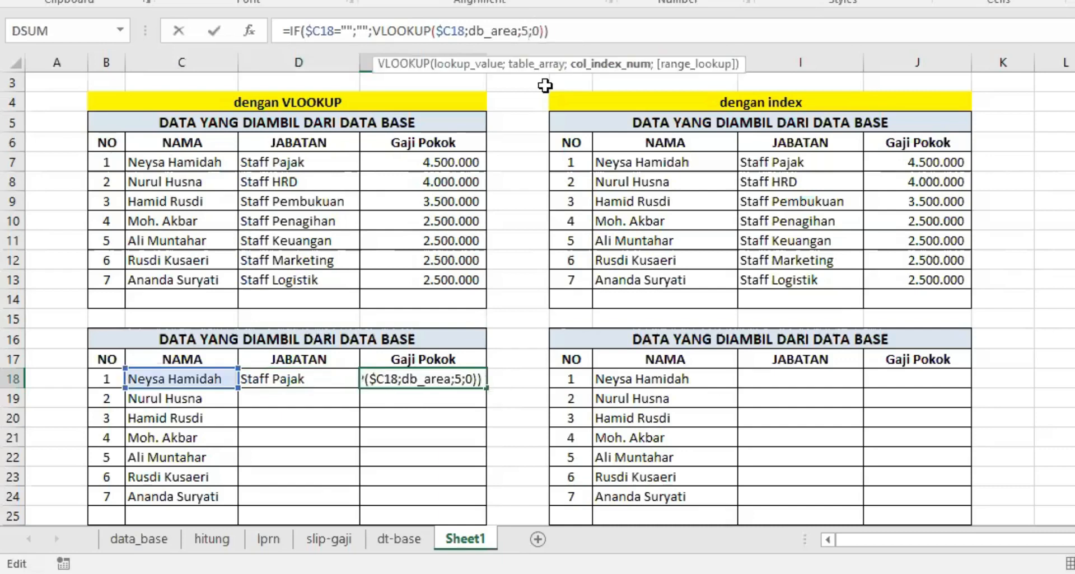
key(Return)
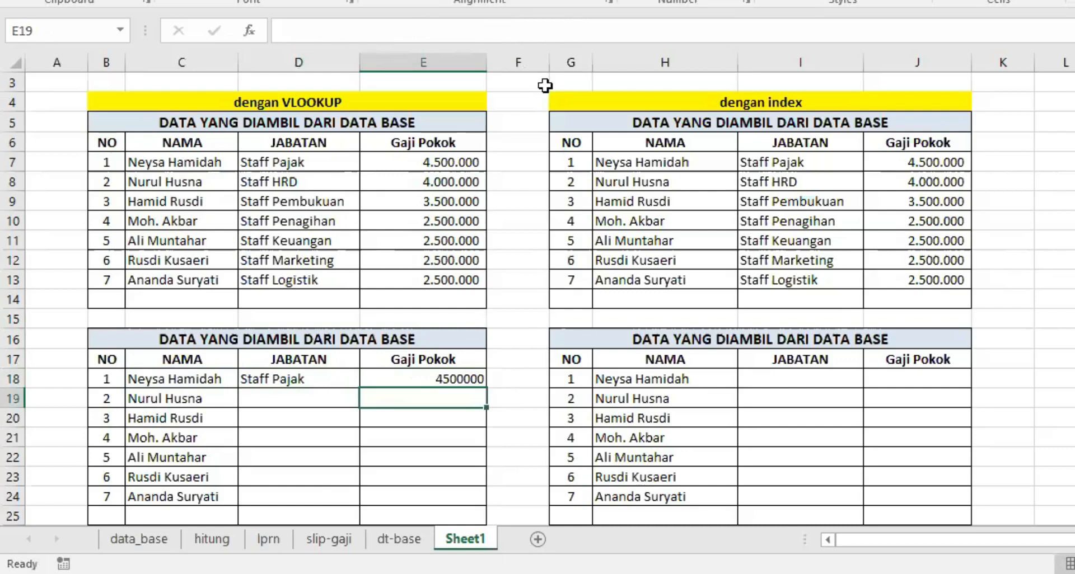
Step: Fill the D18:E18 formulas down through row 25 with salaries formatted with thousands separators, and select I18
click(440, 377)
drag(283, 379, 488, 524)
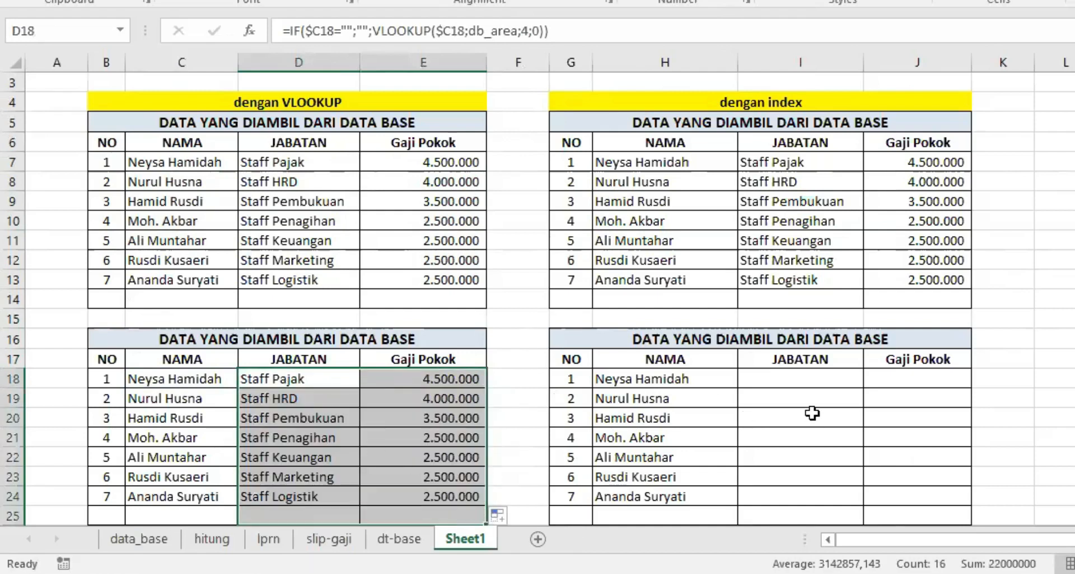
click(788, 381)
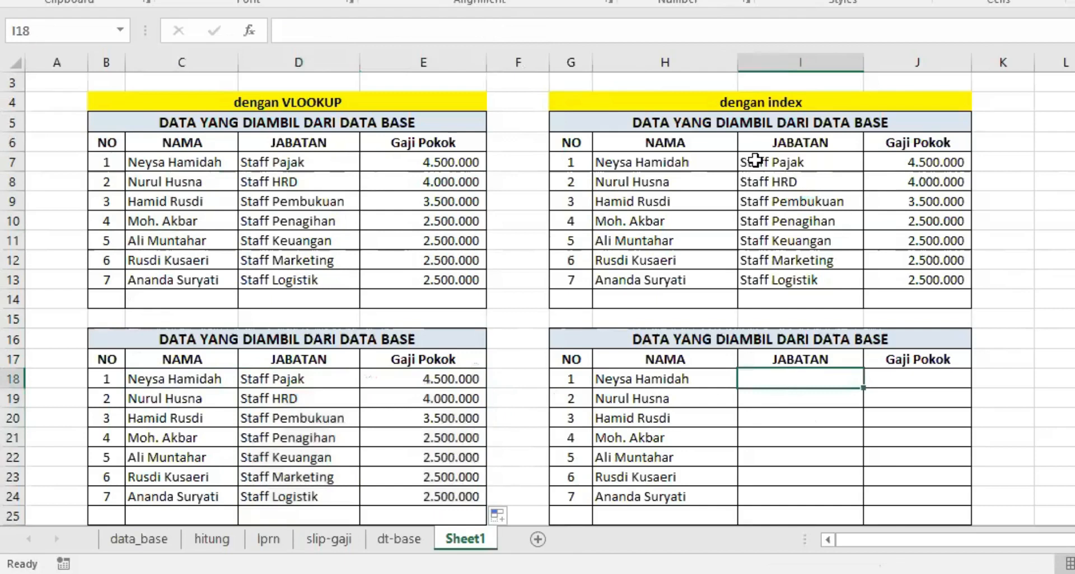
Step: Try to assign the name db_jbtn to the range F6:F18 on the dt-base sheet
click(399, 539)
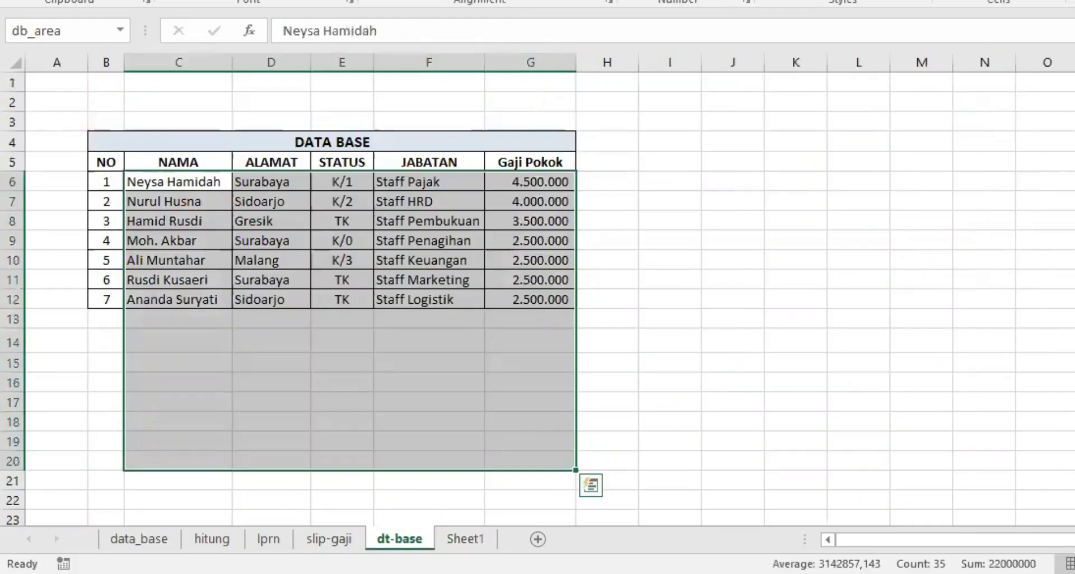
drag(414, 402, 414, 342)
drag(424, 180, 417, 419)
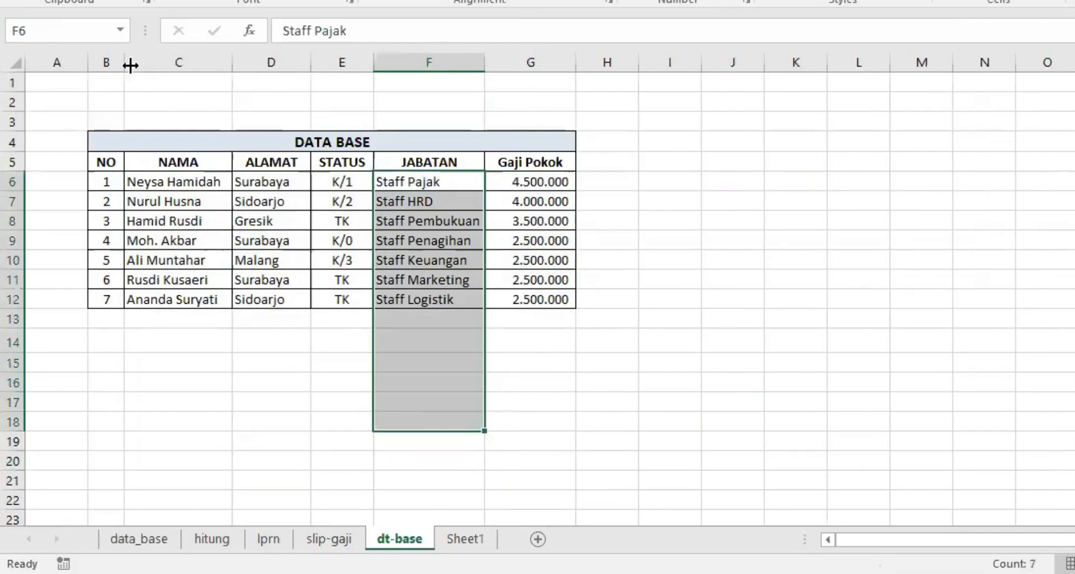
click(43, 32)
text(db_jbtn)
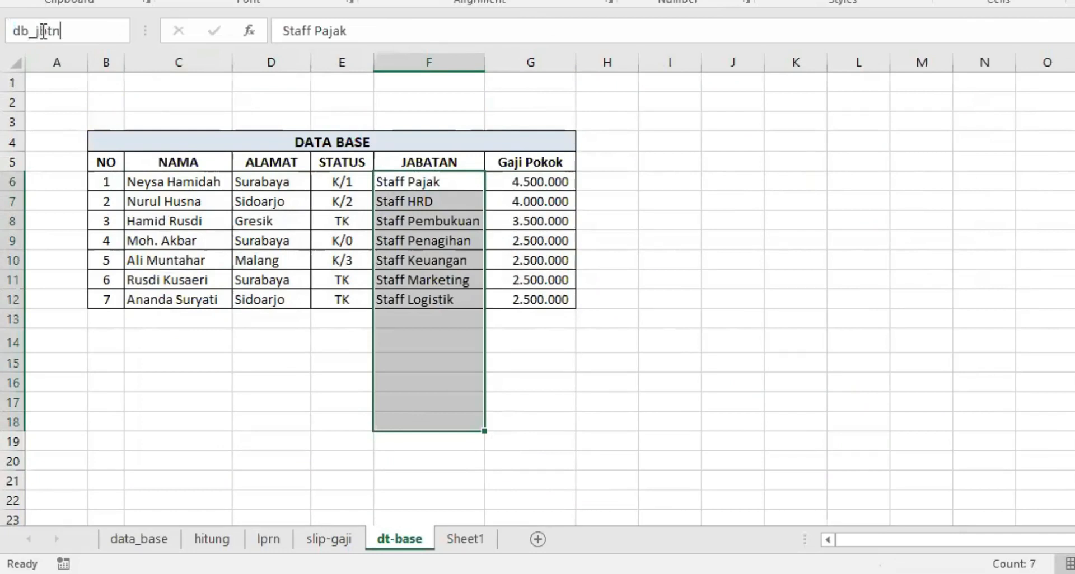
key(Return)
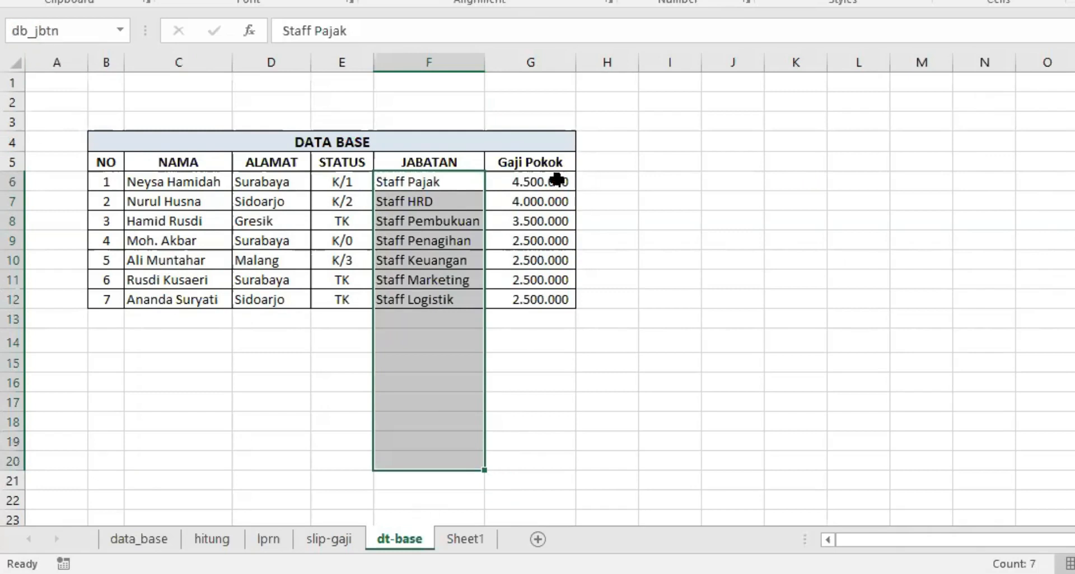
Step: Assign the name db_gp to the Gaji Pokok range G6:G20 on the dt-base sheet
drag(556, 180, 529, 458)
click(49, 28)
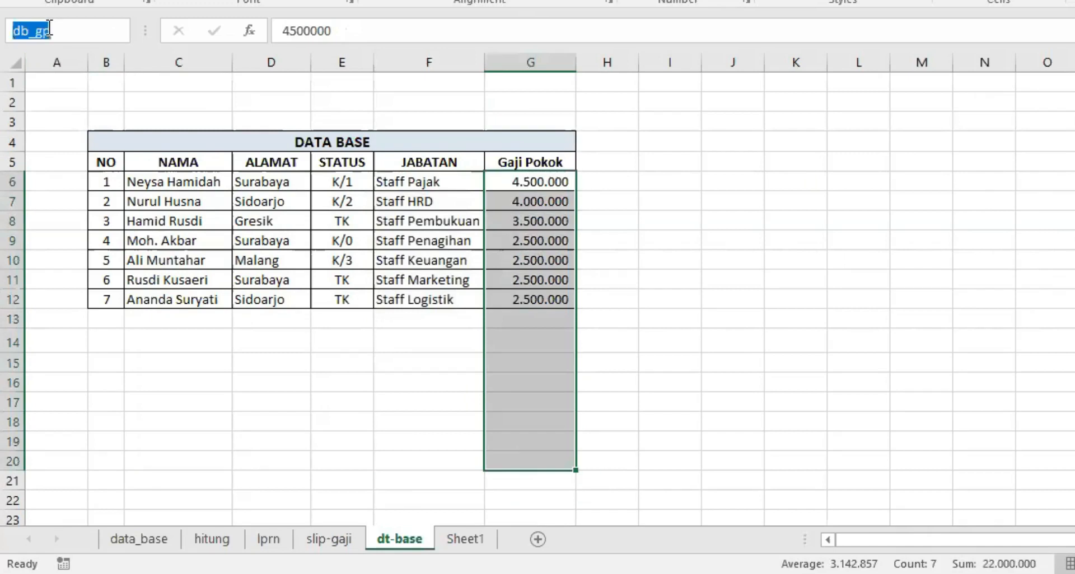
key(BackSpace)
text(db_gp)
key(Return)
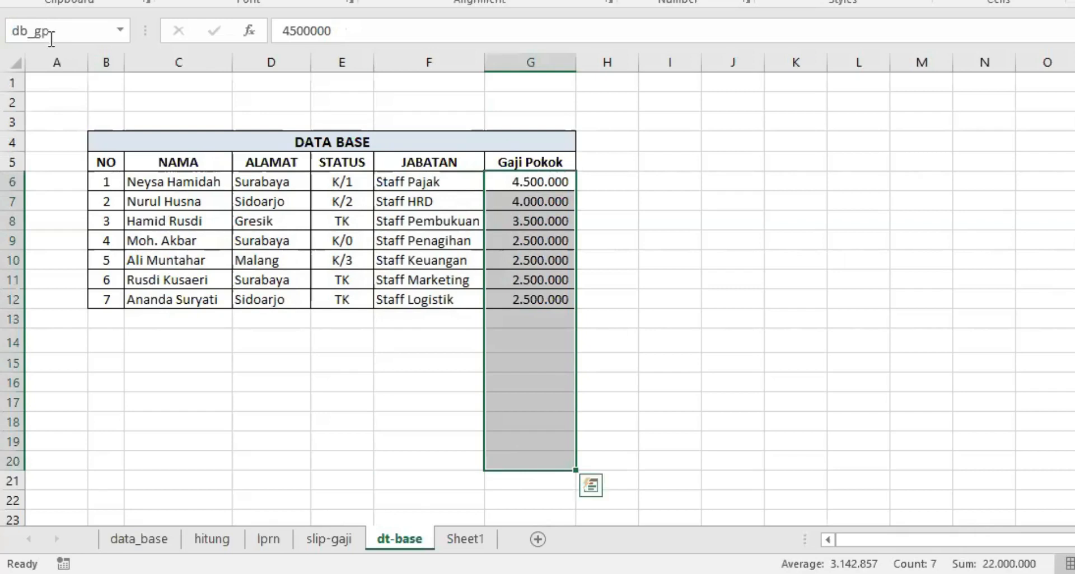
Step: In Sheet1 cell I18, begin the formula =IF($H18="";"";INDEX(db_jbtn, using the named range as the INDEX array
click(467, 539)
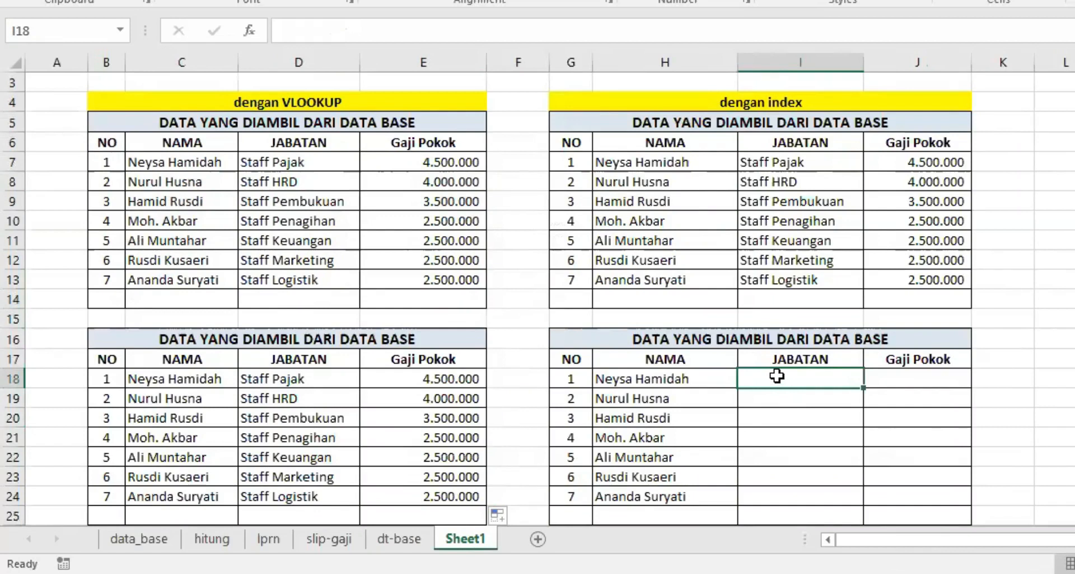
text(=I)
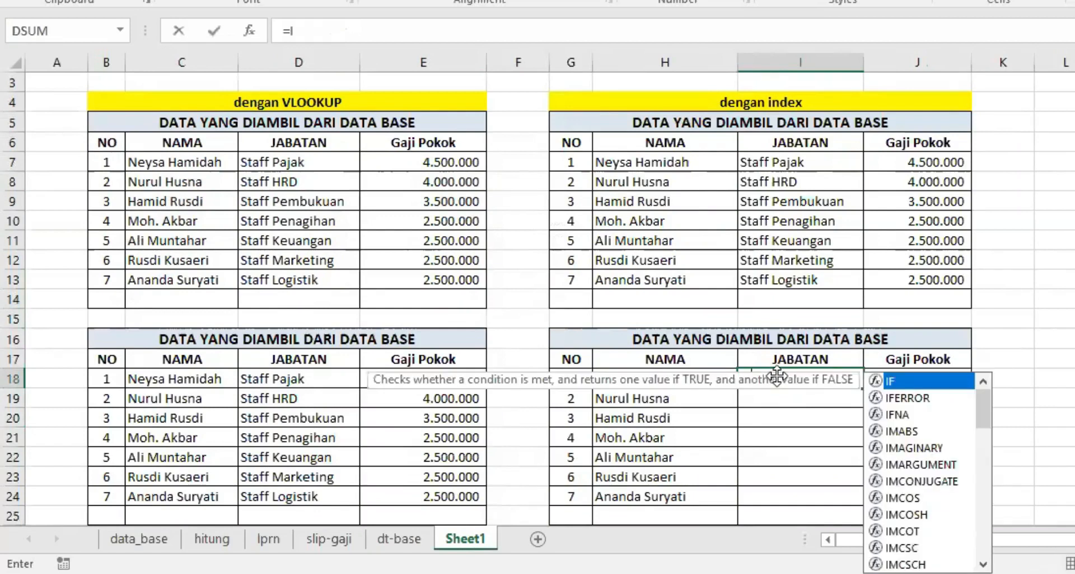
text(F($H18="")
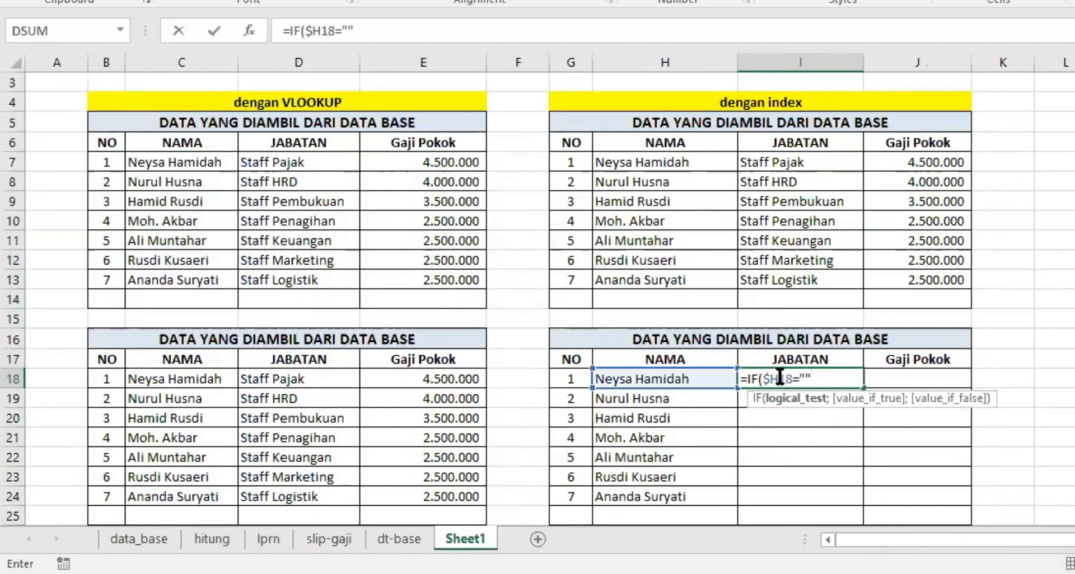
text(;"")
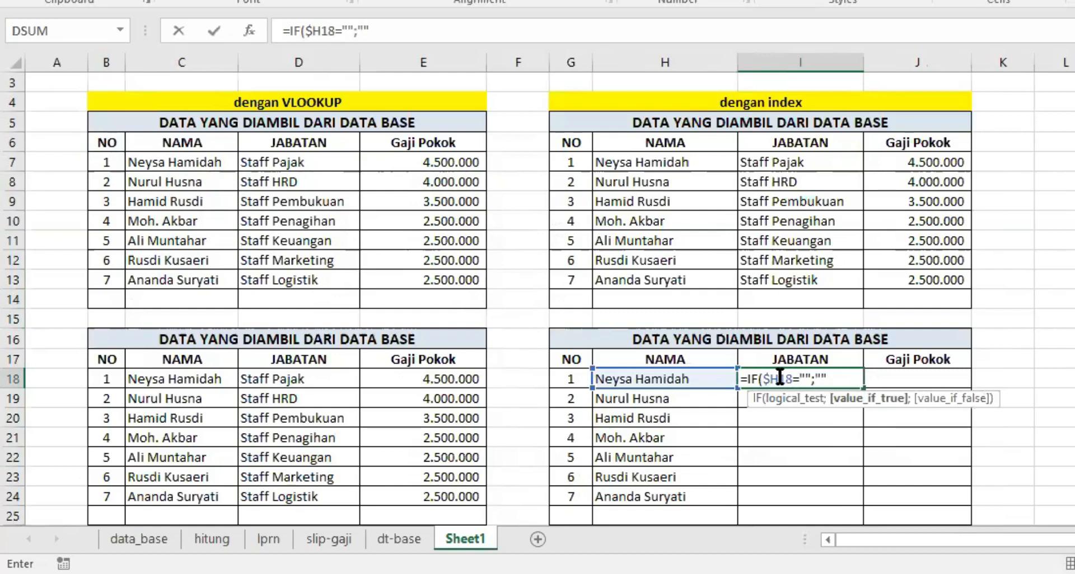
text(;I)
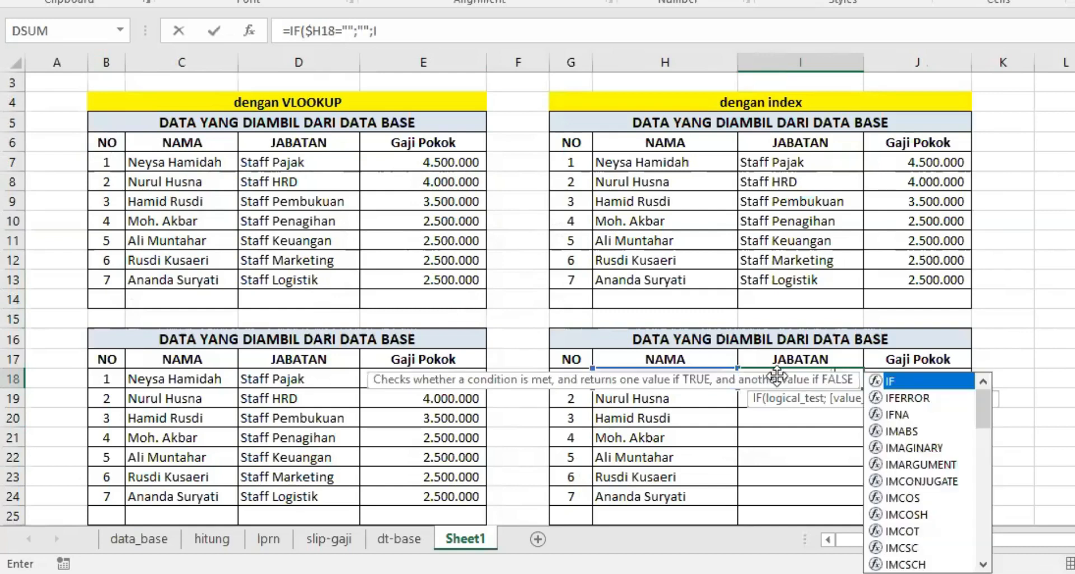
text(NDEX()
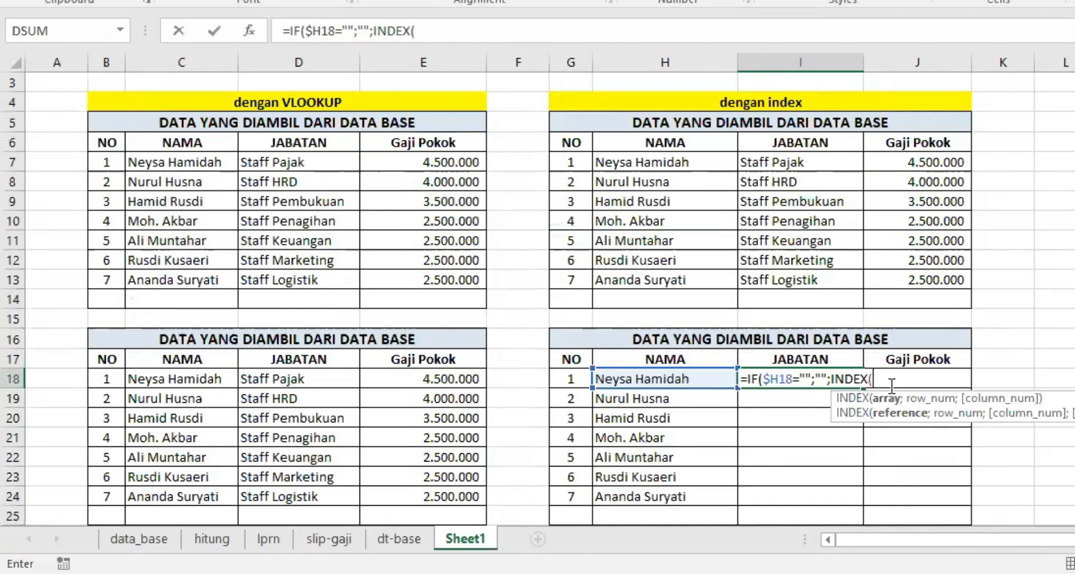
text(db)
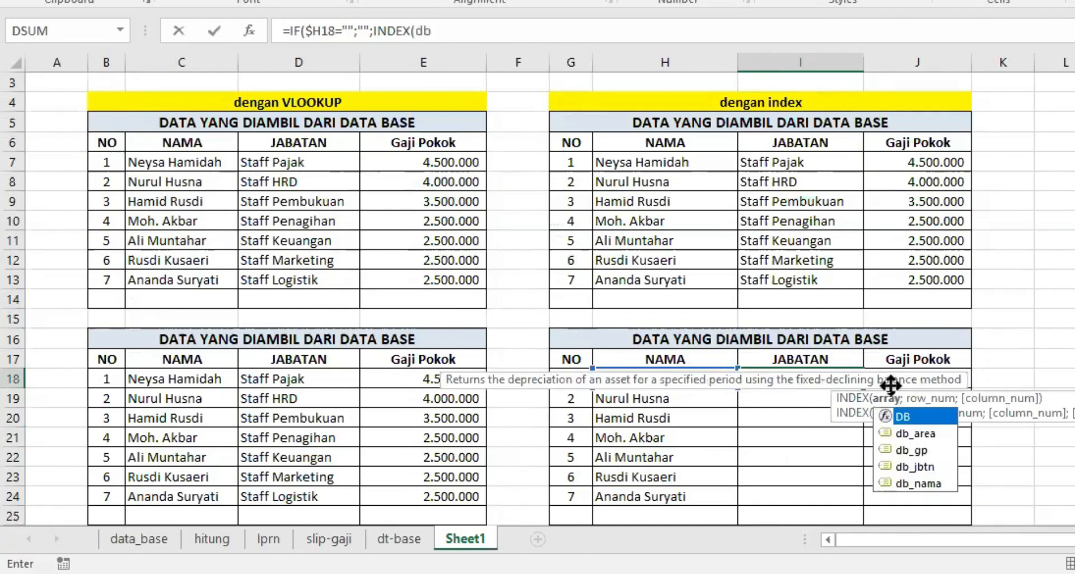
click(922, 468)
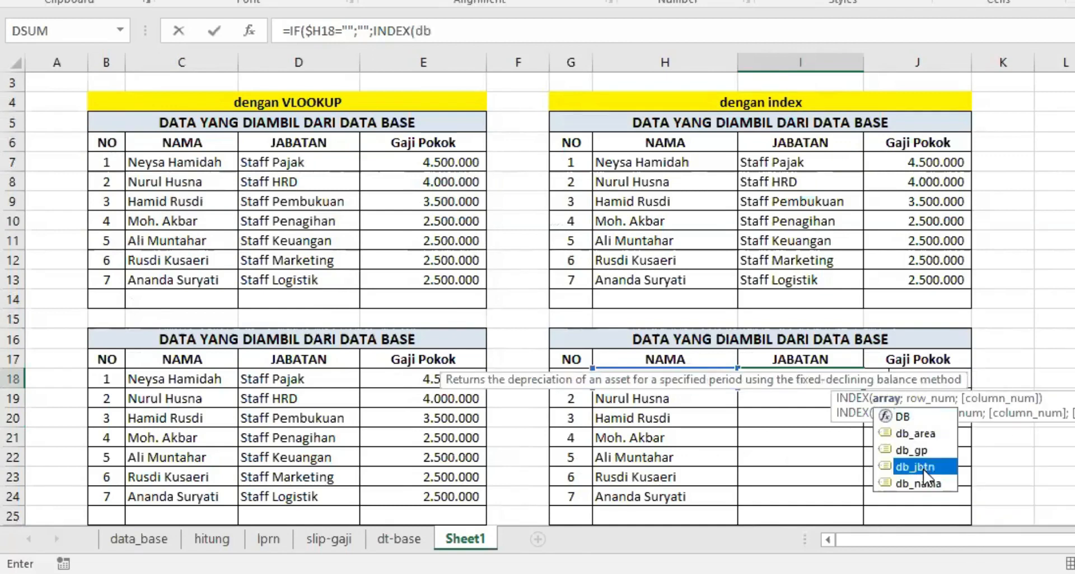
double_click(923, 468)
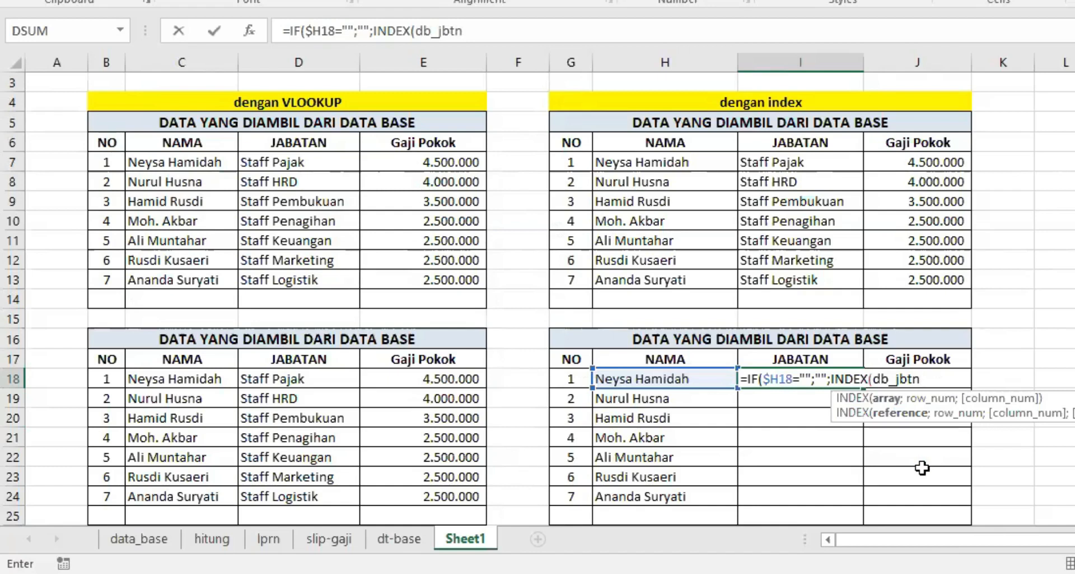
Step: Continue the I18 formula with MATCH($H18;db_nama;0 as an exact-match lookup in the named range
text();MATCH)
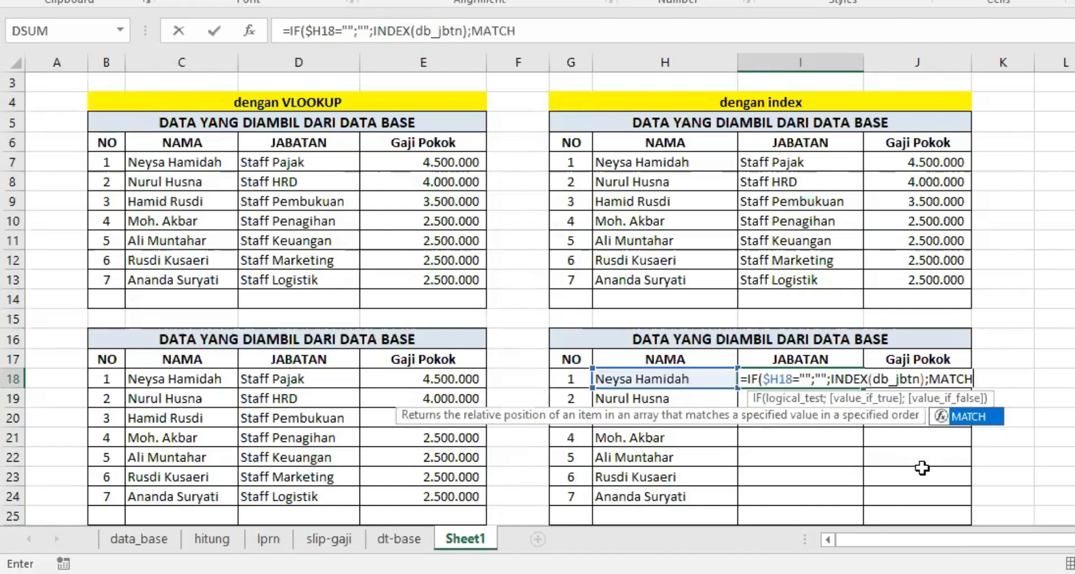
text(()
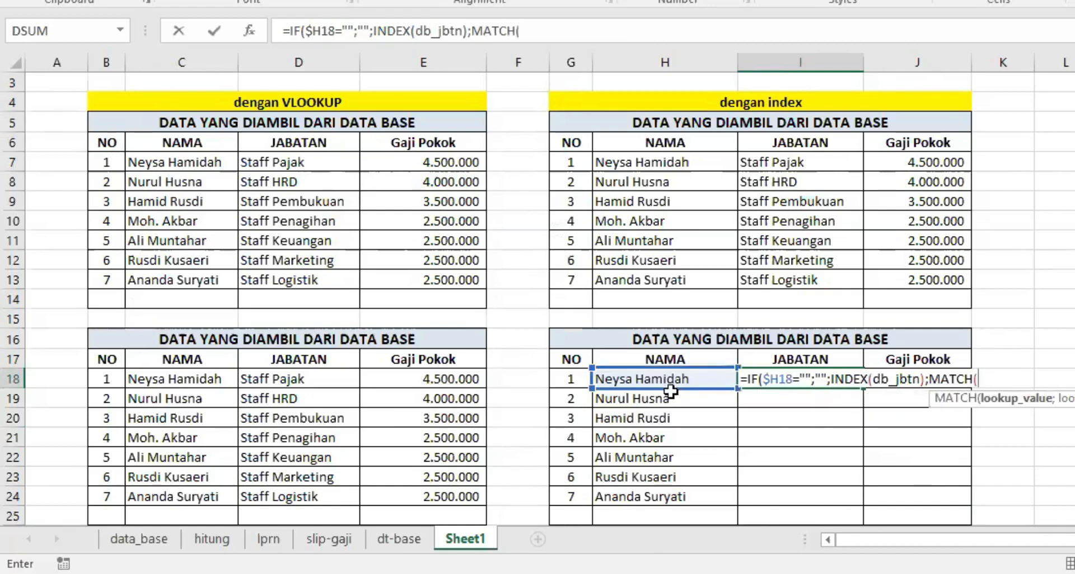
text($H18)
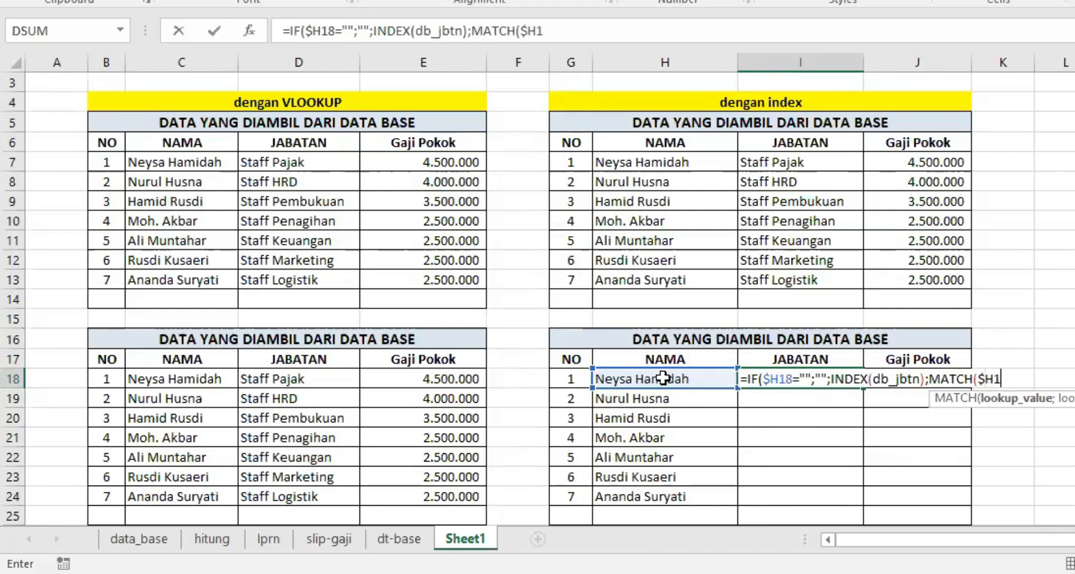
text(;)
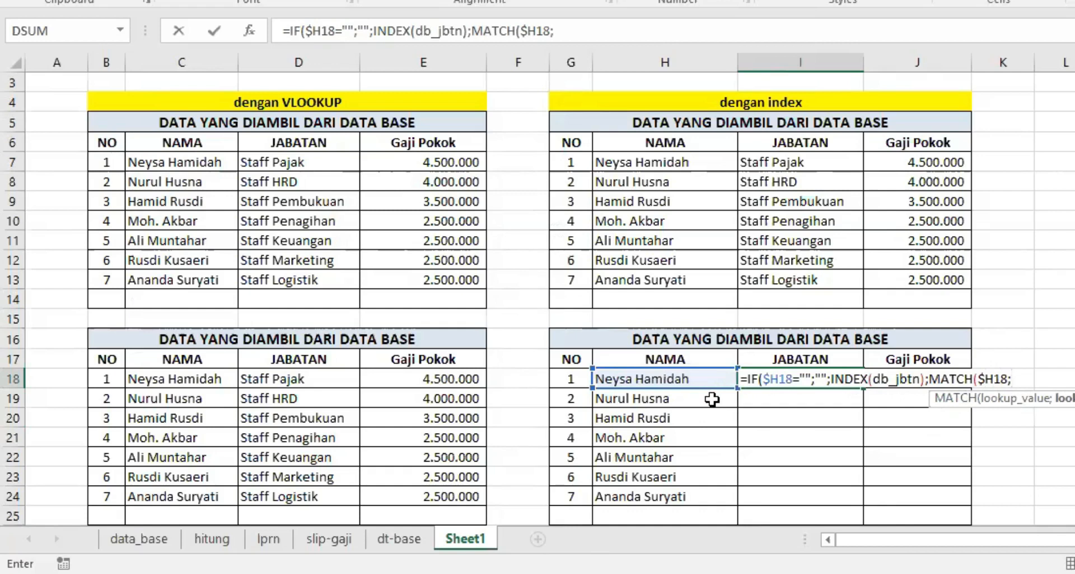
text(db)
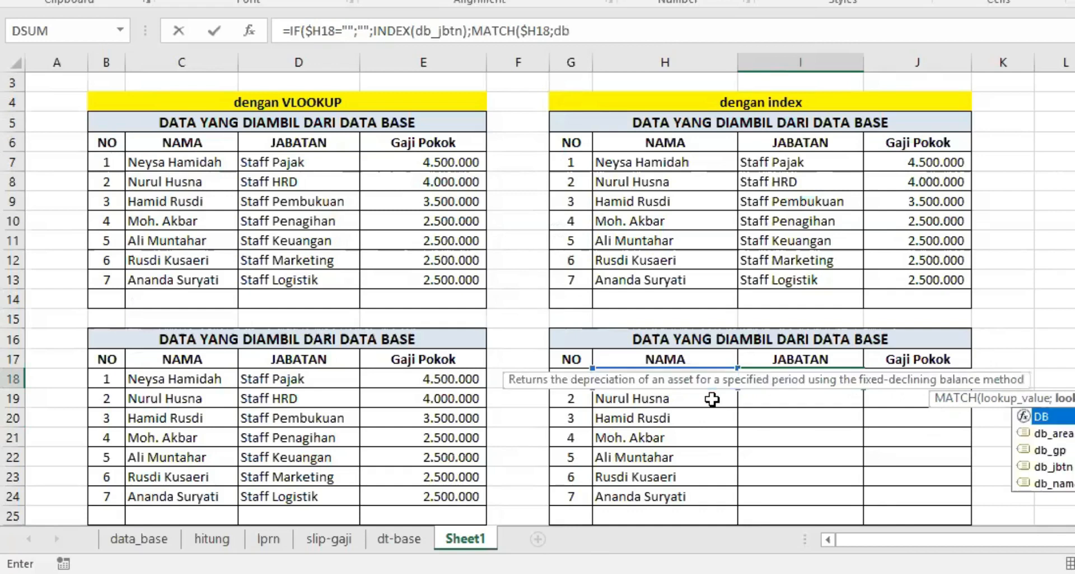
click(1062, 485)
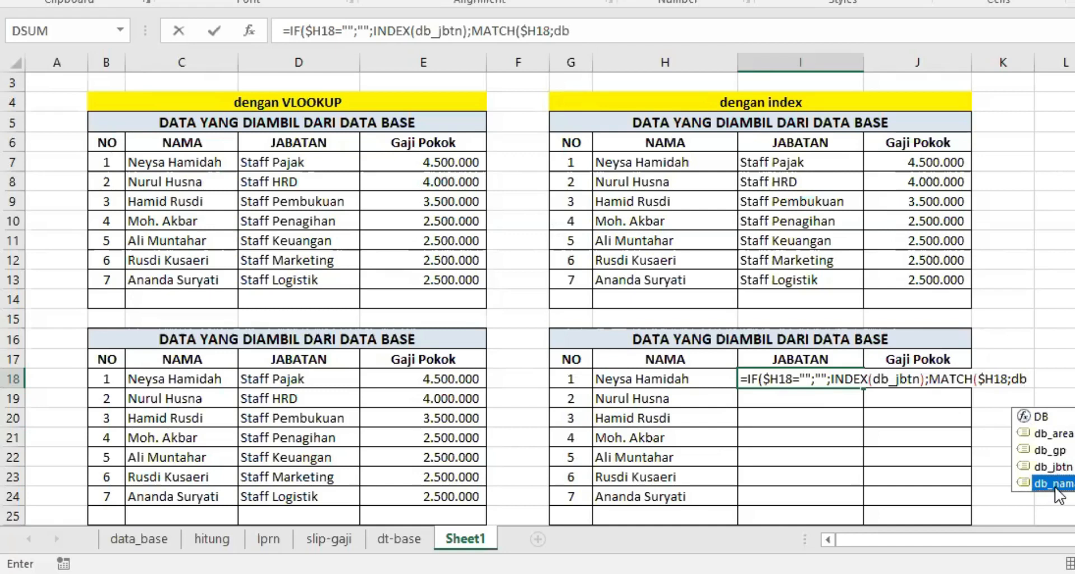
double_click(1051, 485)
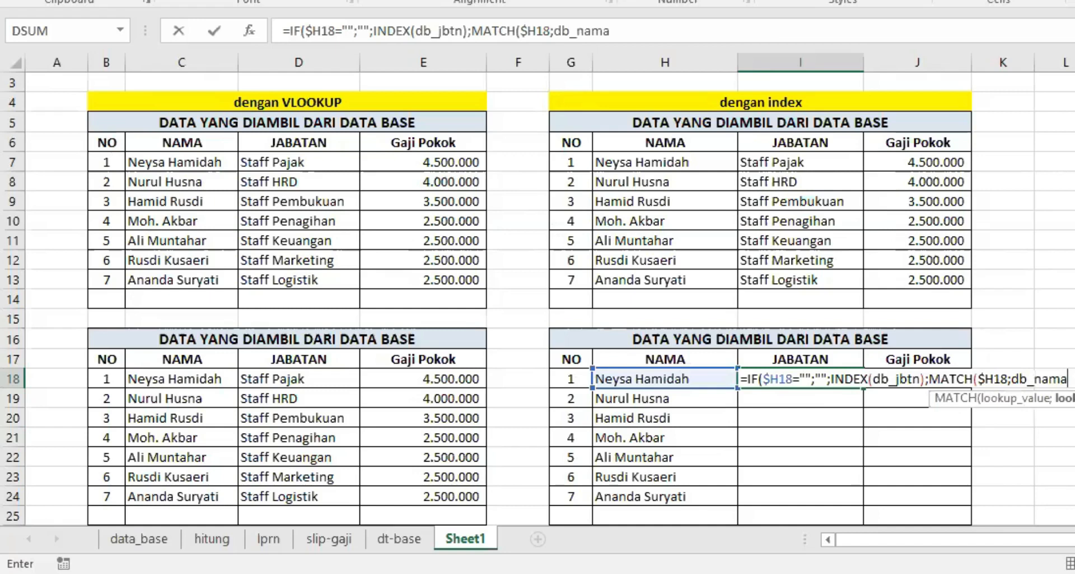
text(;0)
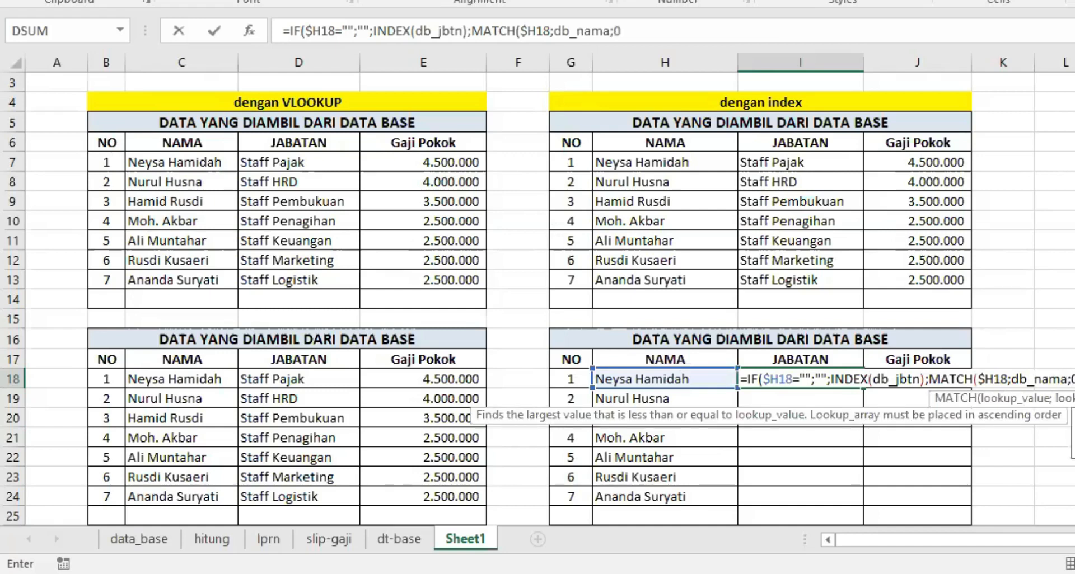
Step: Remove the stray closing parenthesis after db_jbtn in the I18 formula and enter the formula
click(912, 379)
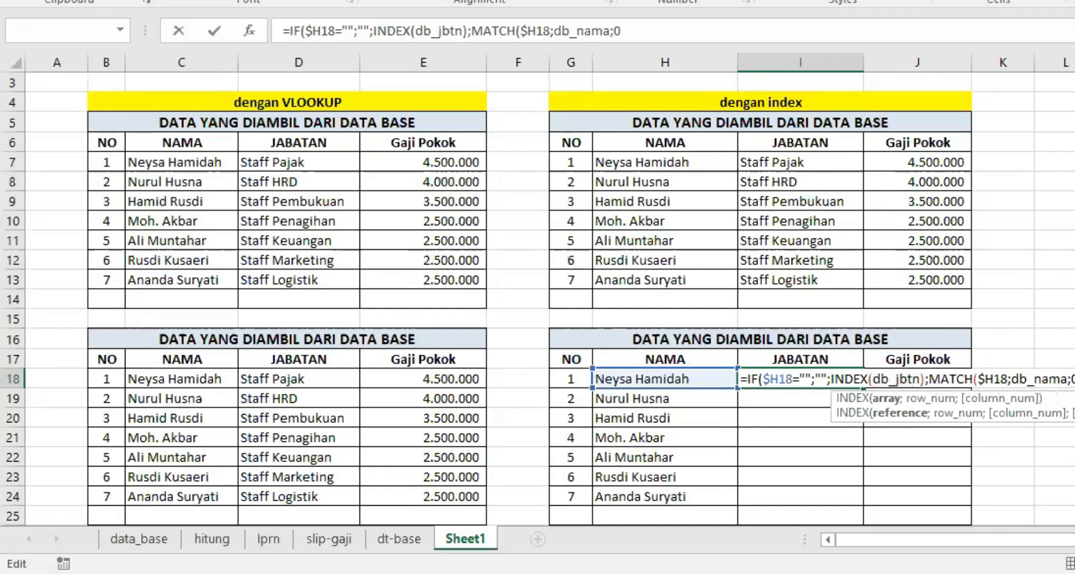
key(Right)
key(Delete)
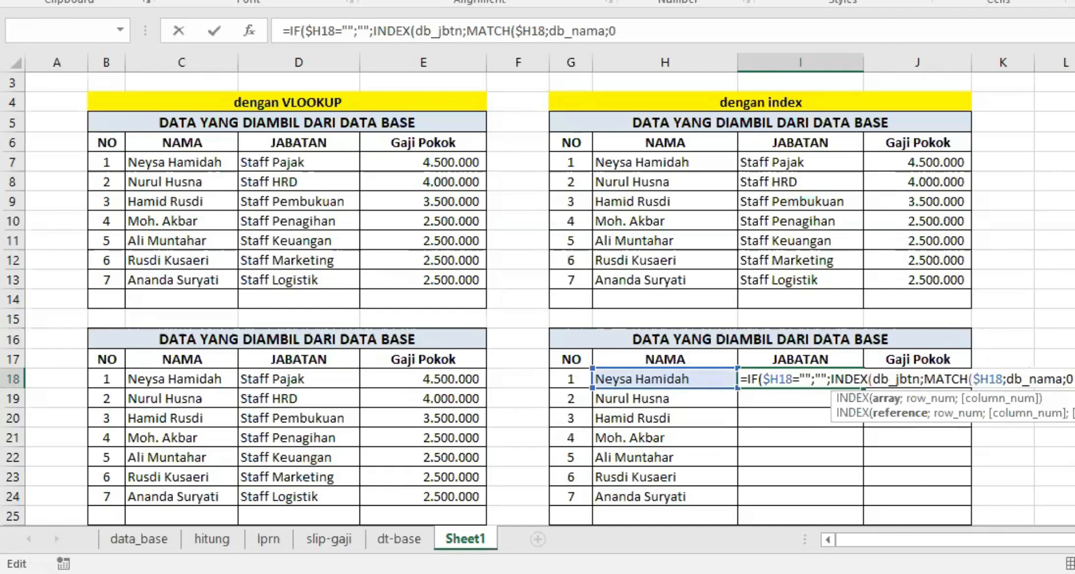
key(Return)
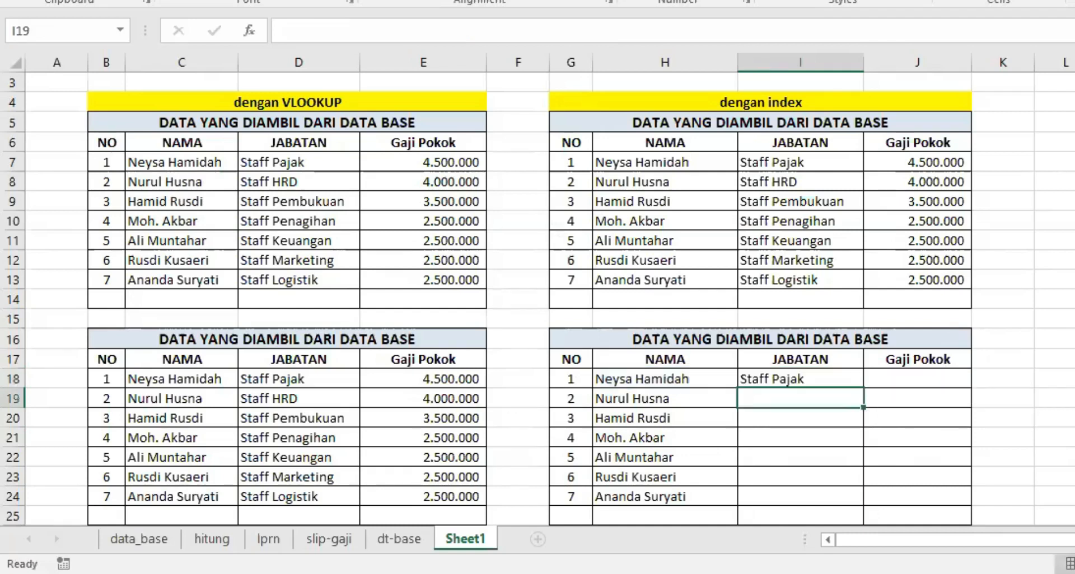
Step: Copy the I18 formula across into the Gaji Pokok cell J18
key(Up)
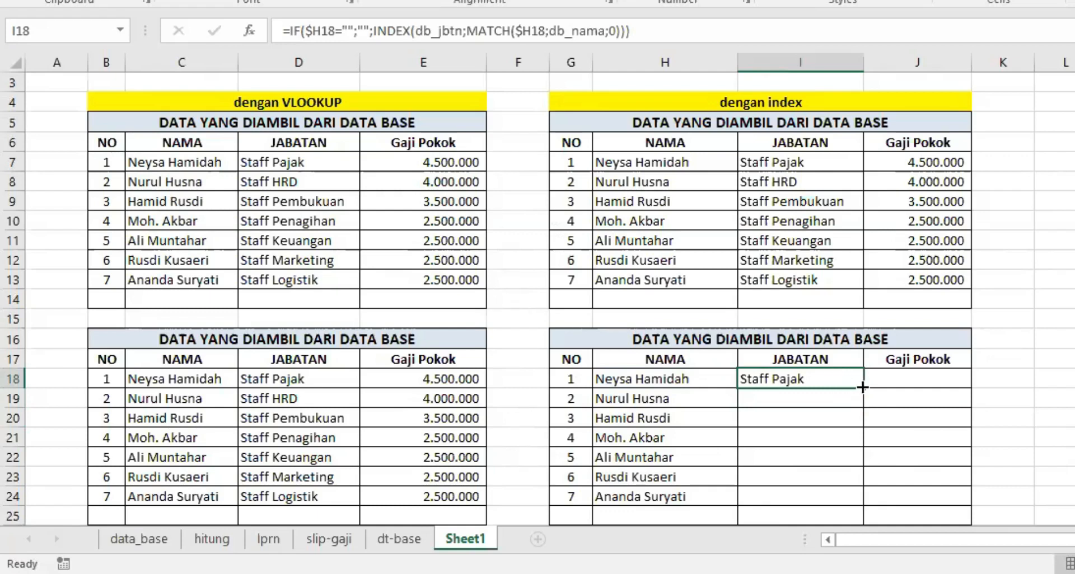
drag(862, 387, 918, 393)
click(900, 381)
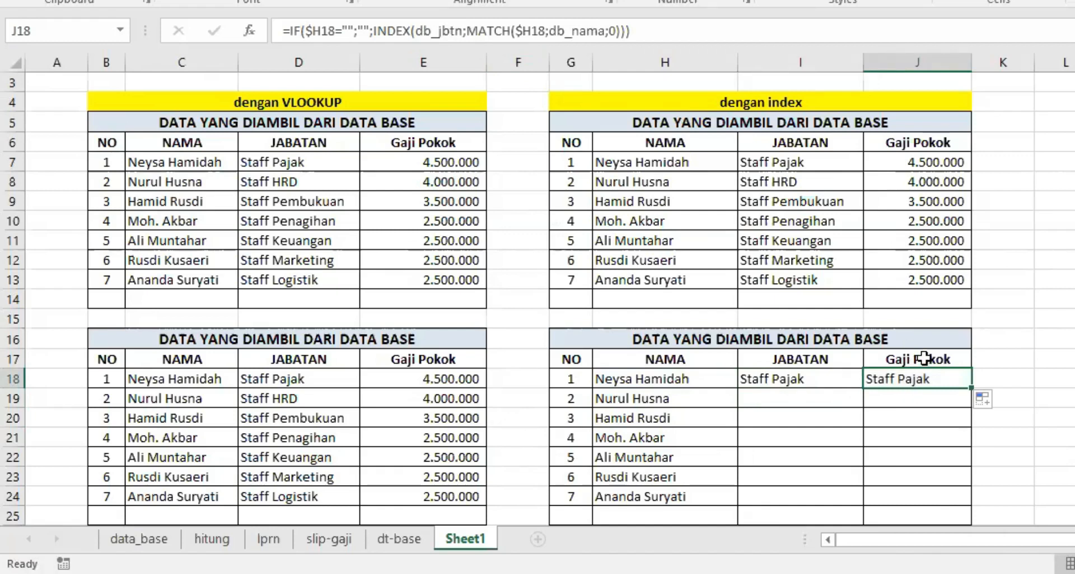
Step: Replace the INDEX array db_jbtn with the named range db_gp in the J18 formula
click(416, 30)
key(Delete)
key(Delete)
key(Delete)
key(Delete)
key(Delete)
key(Delete)
key(Delete)
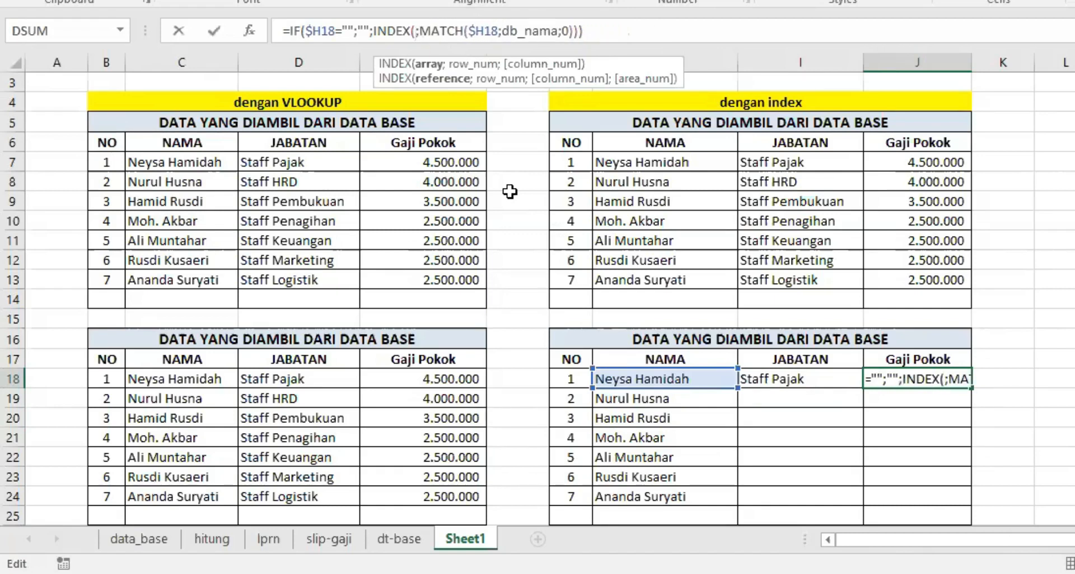
text(db)
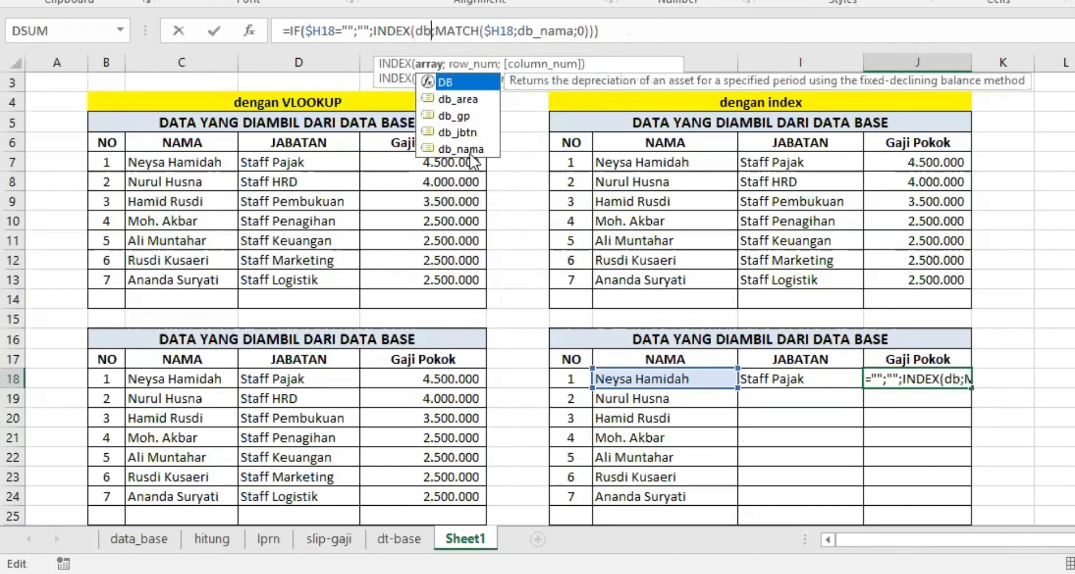
click(453, 119)
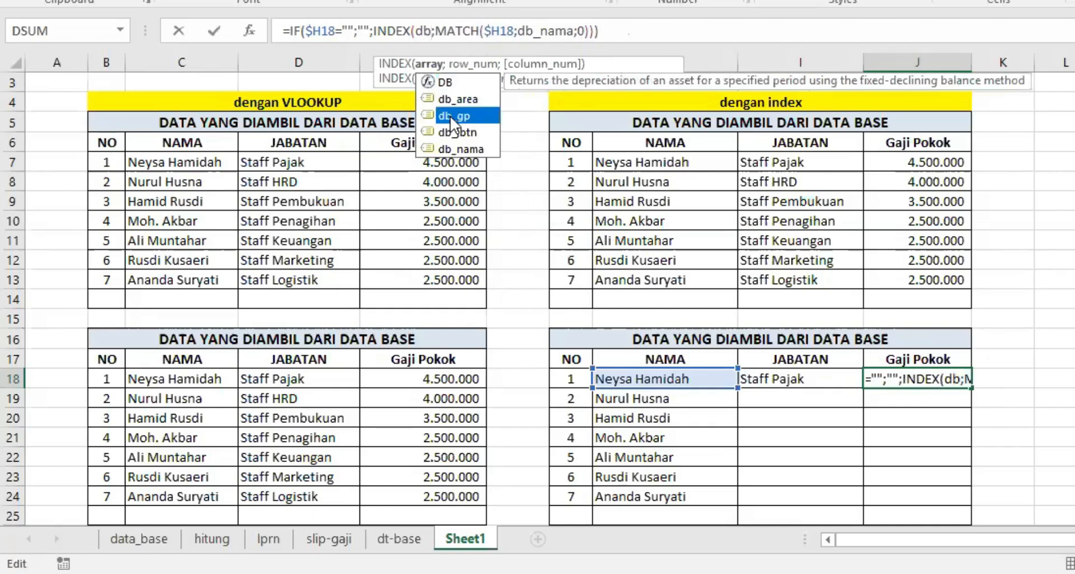
double_click(452, 119)
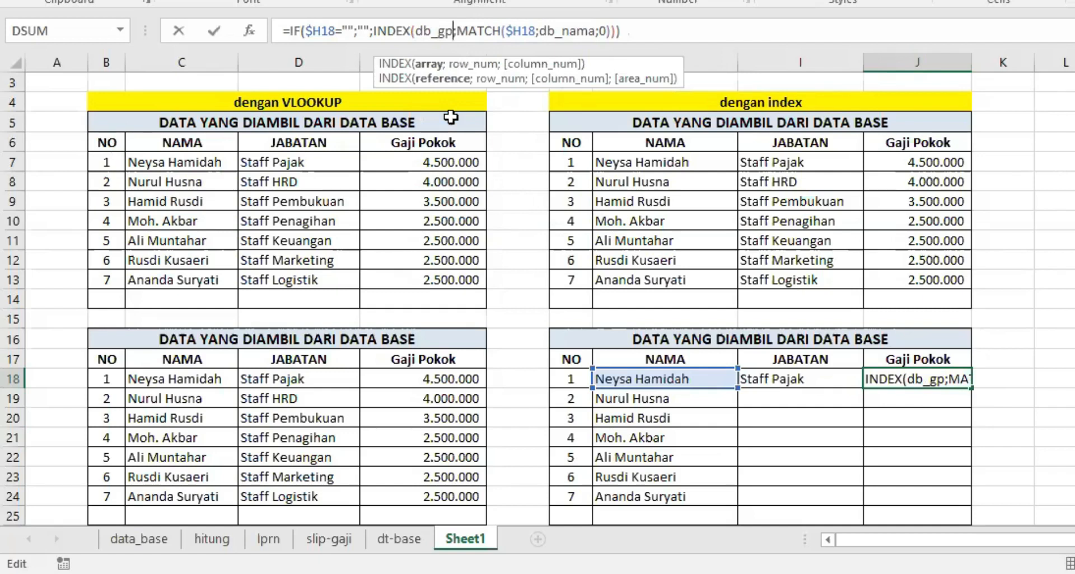
key(Return)
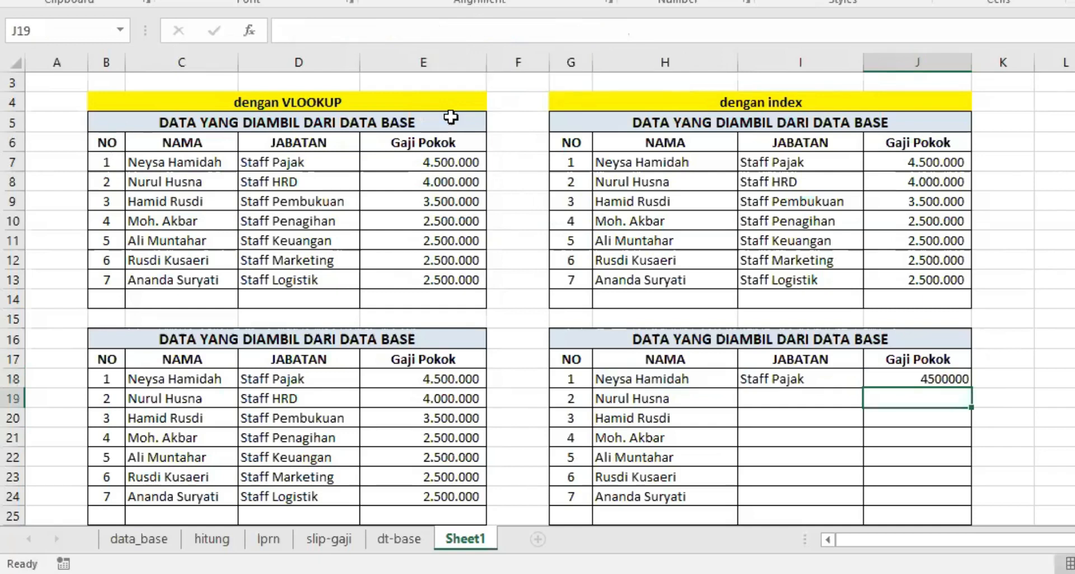
Step: Format J18 with thousands separators and fill the I18:J18 formulas down through row 25
click(934, 370)
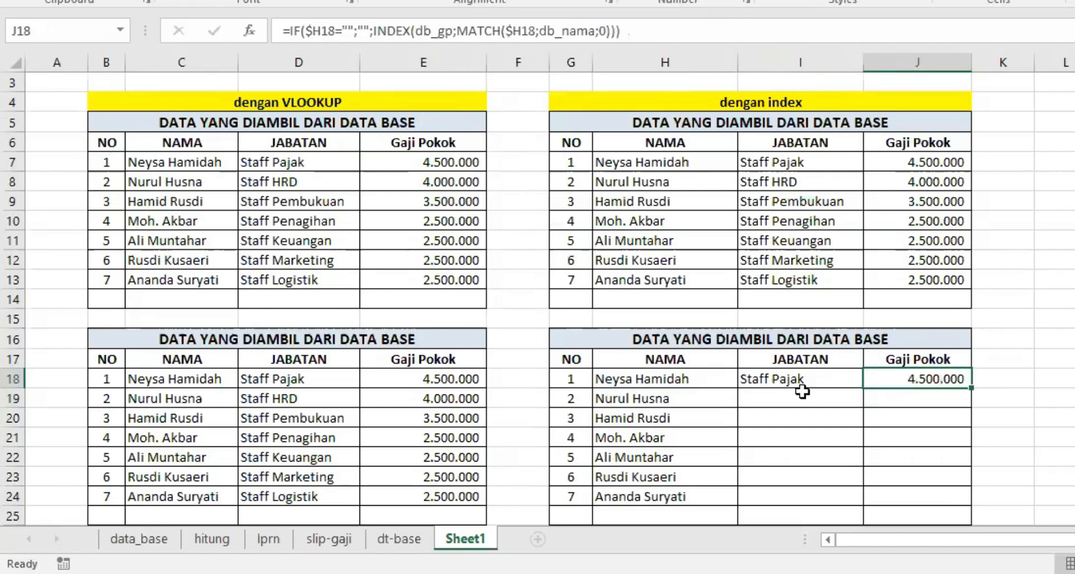
drag(771, 379, 896, 383)
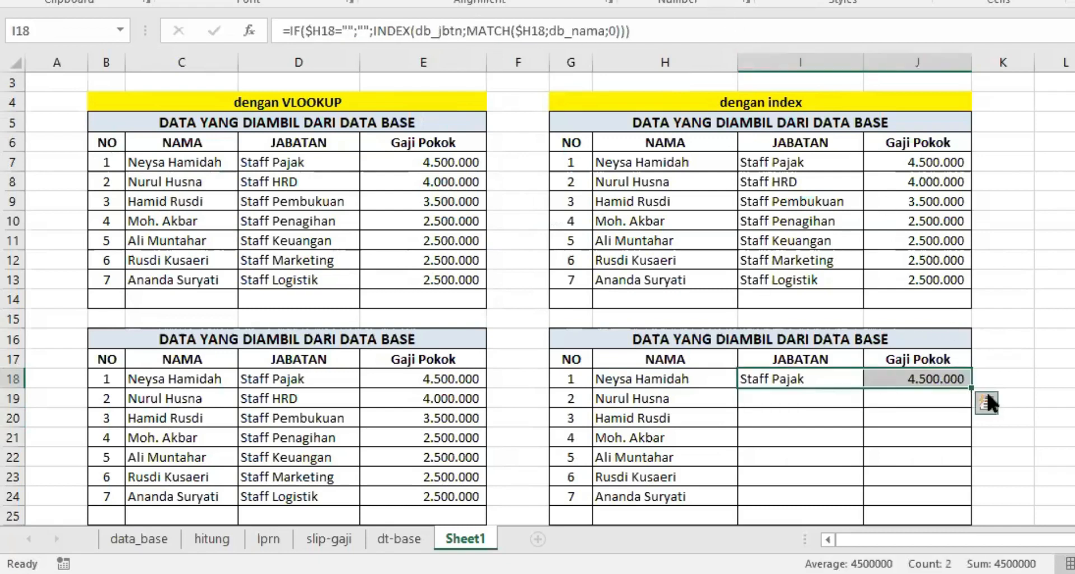
drag(974, 388, 977, 524)
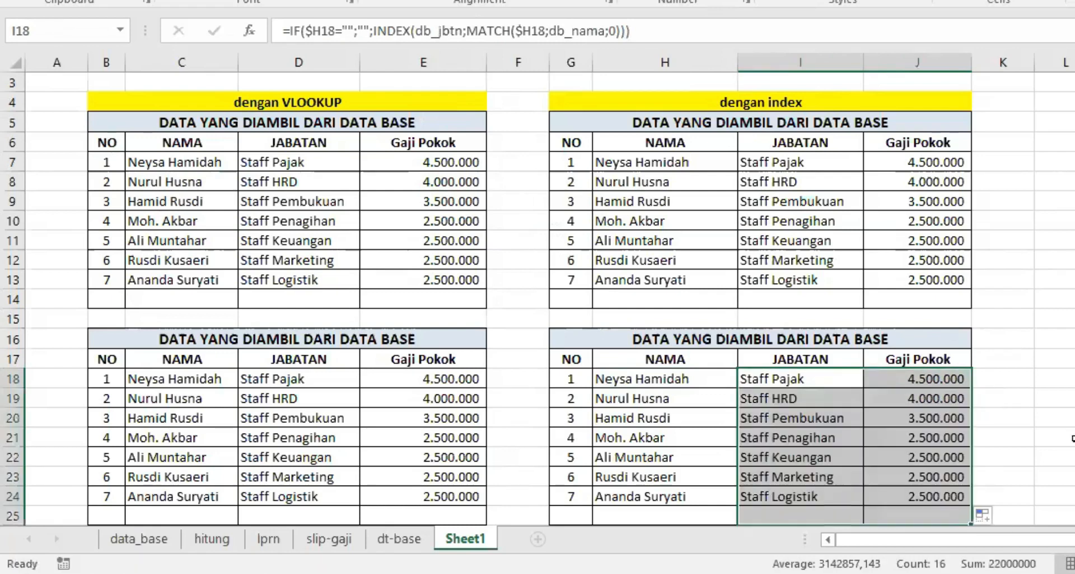
click(1062, 380)
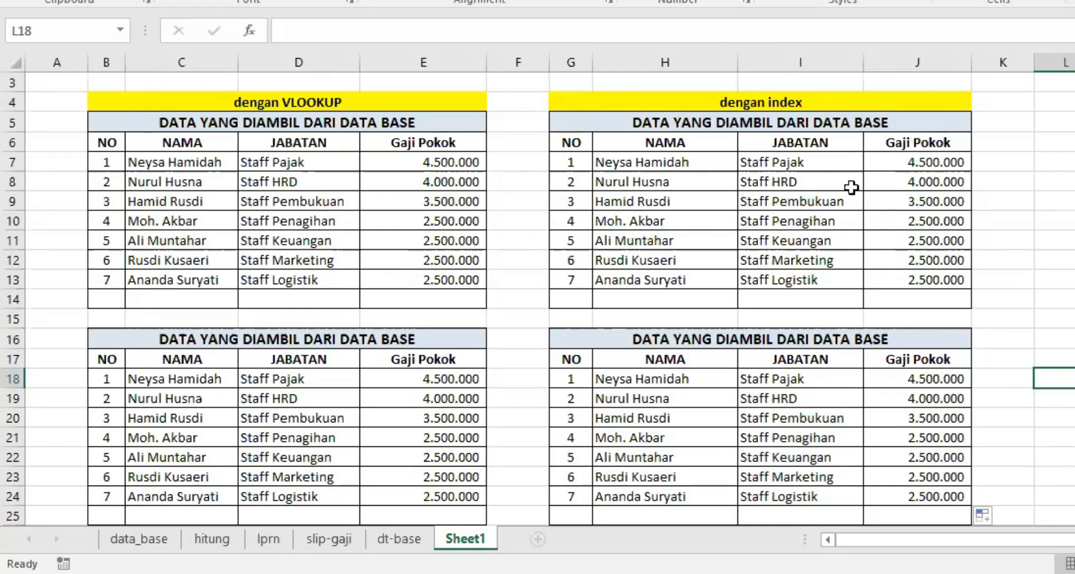
Step: Extend the dt-base lookup range in the D7 VLOOKUP formula down to row 200 ($C$6:$K$200)
click(343, 160)
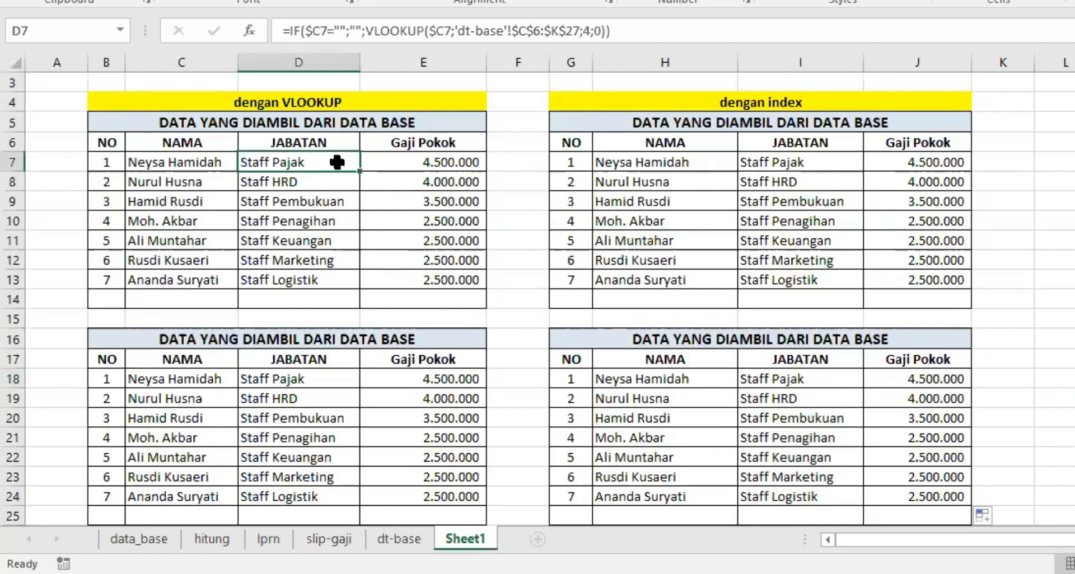
click(566, 28)
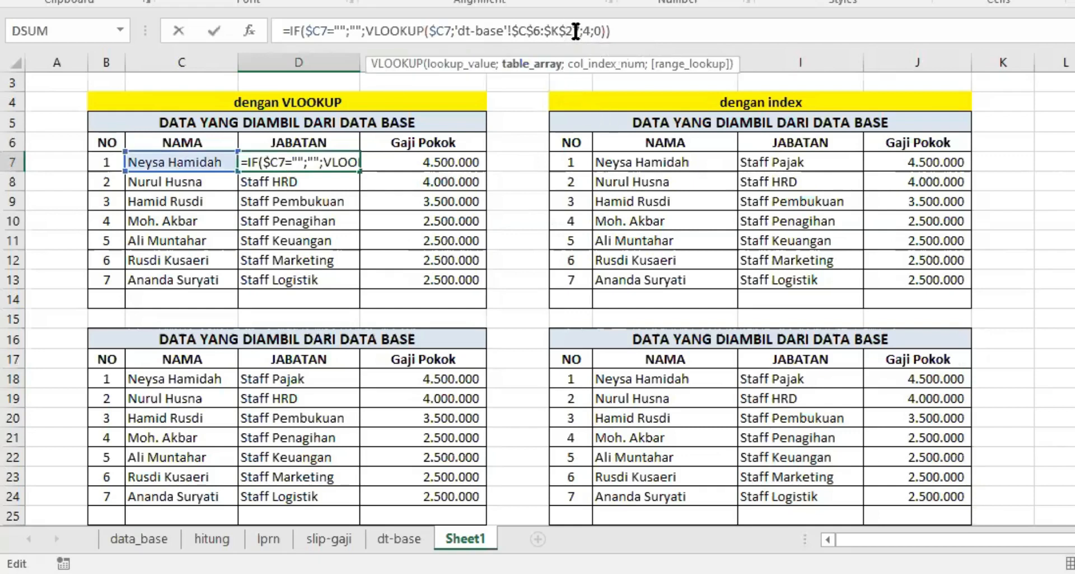
drag(576, 31, 561, 119)
key(Left)
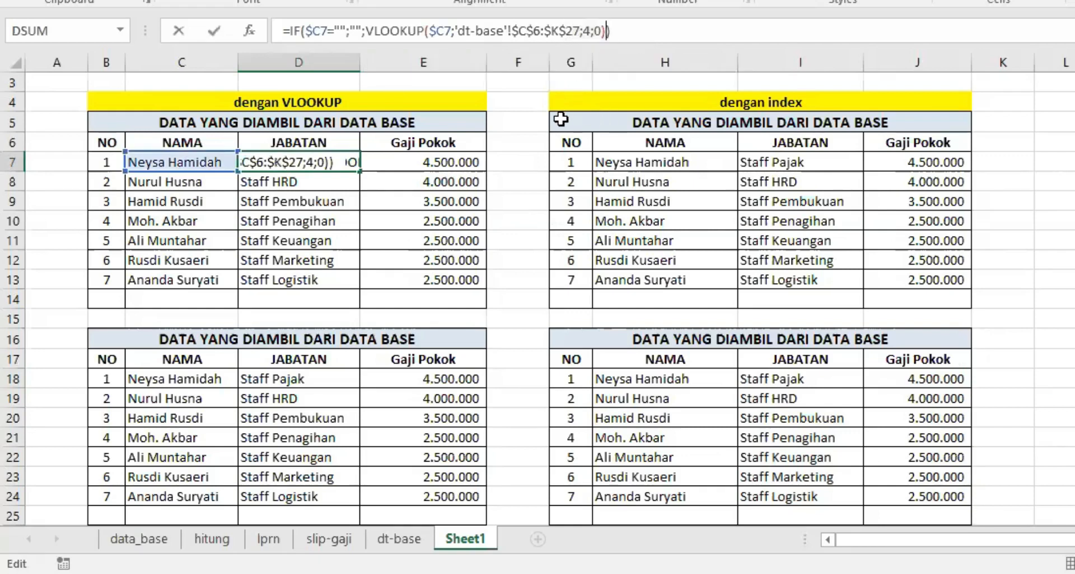
key(Left)
key(Left)
key(Left)
key(Left)
key(Left)
text(00)
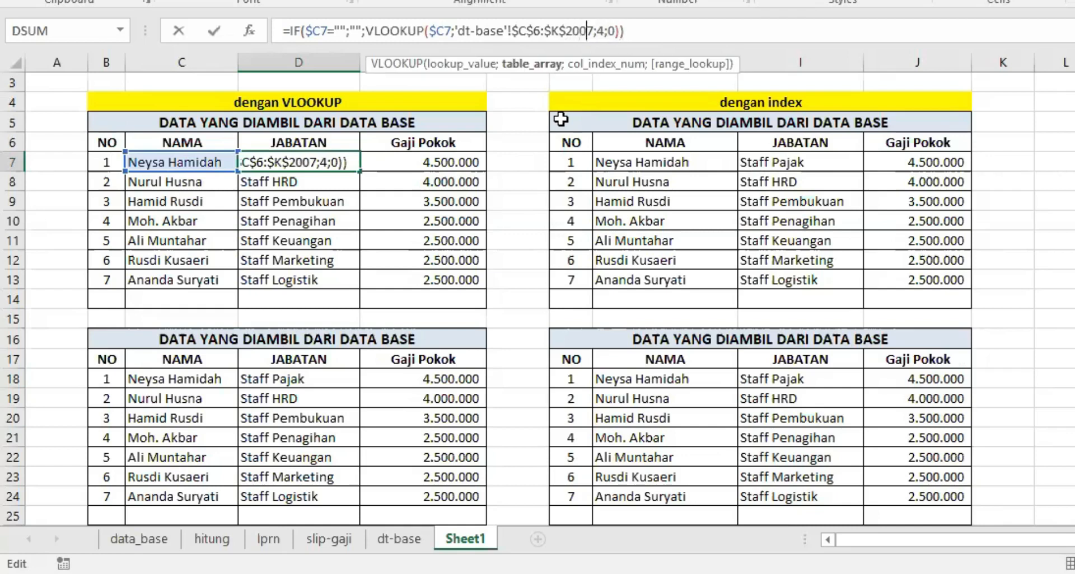
key(Delete)
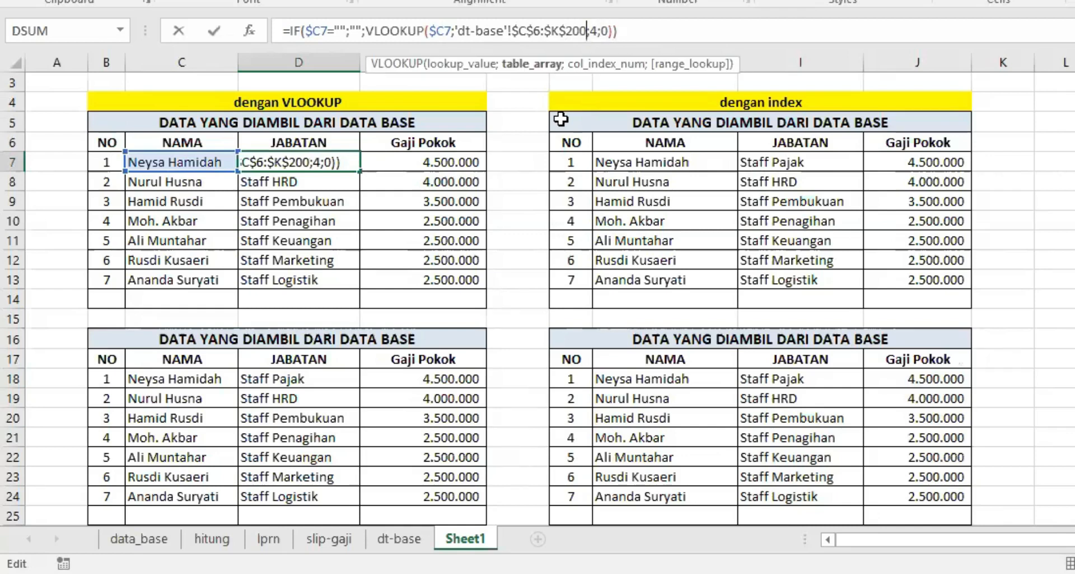
key(Return)
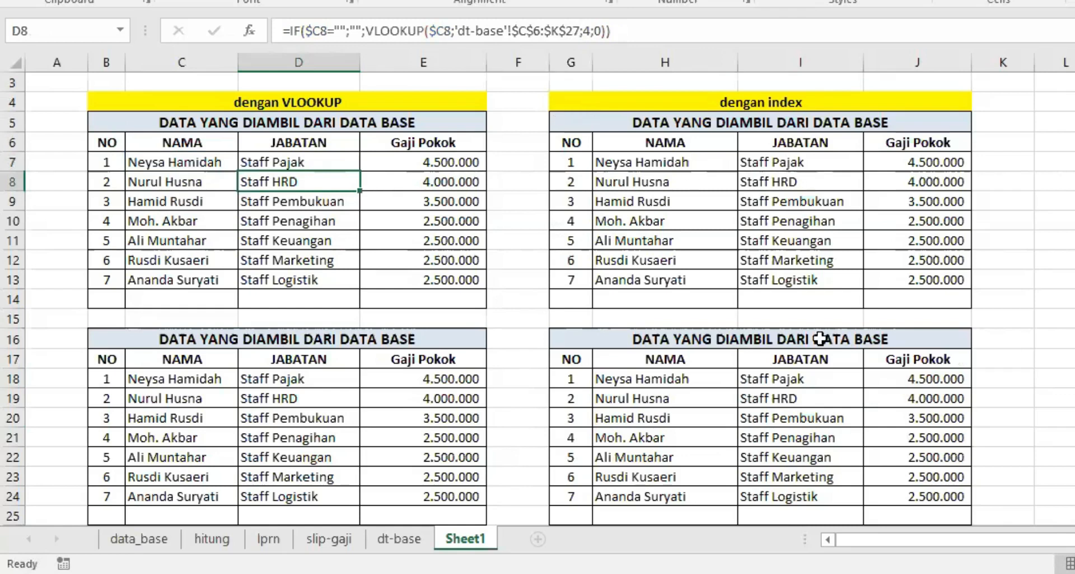
Step: Check which dt-base cells the named range db_jbtn used in I18 covers, and return to Sheet1
click(790, 378)
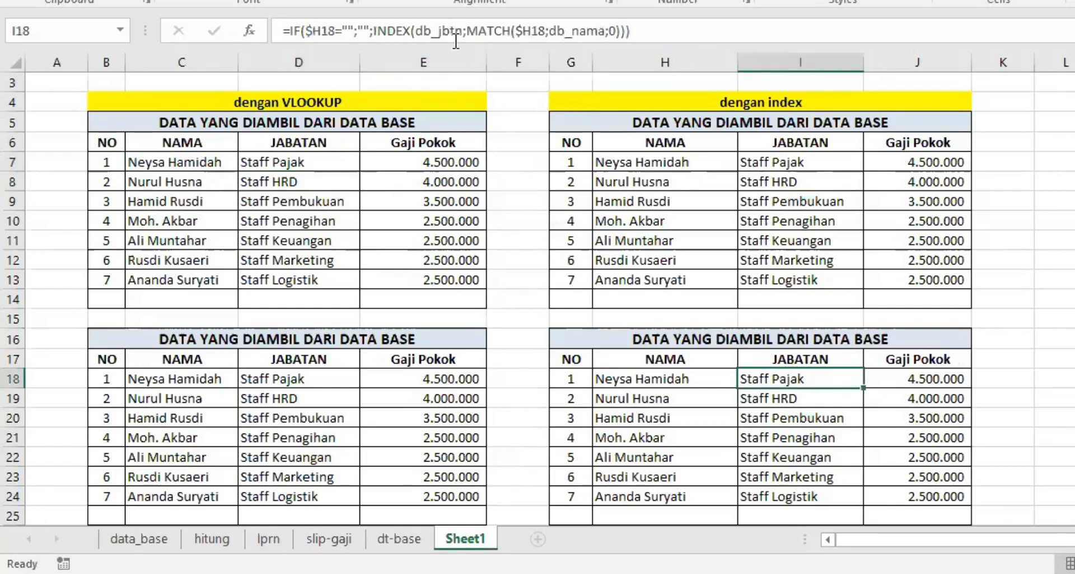
click(120, 31)
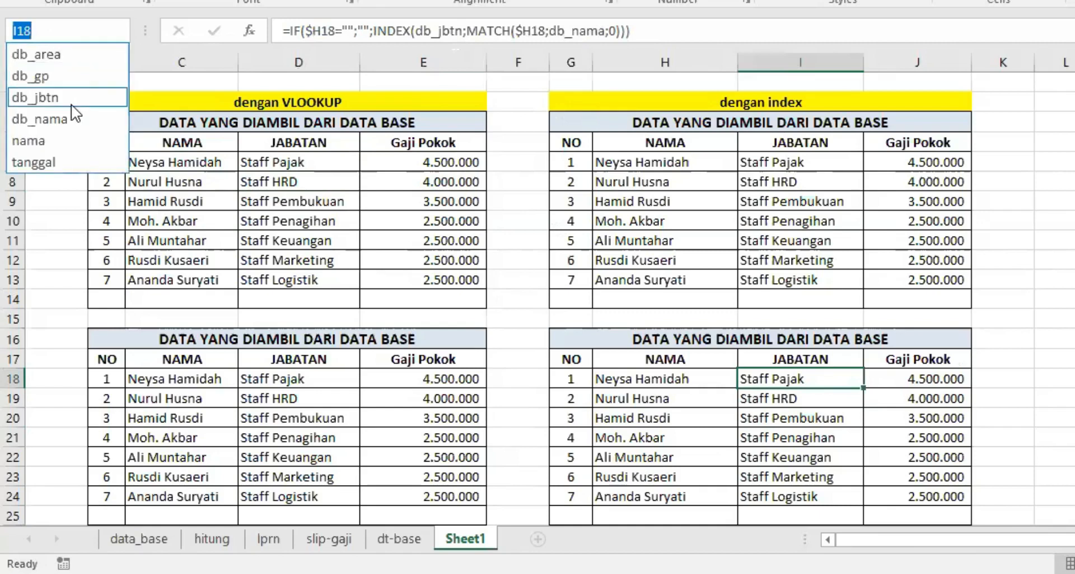
click(56, 98)
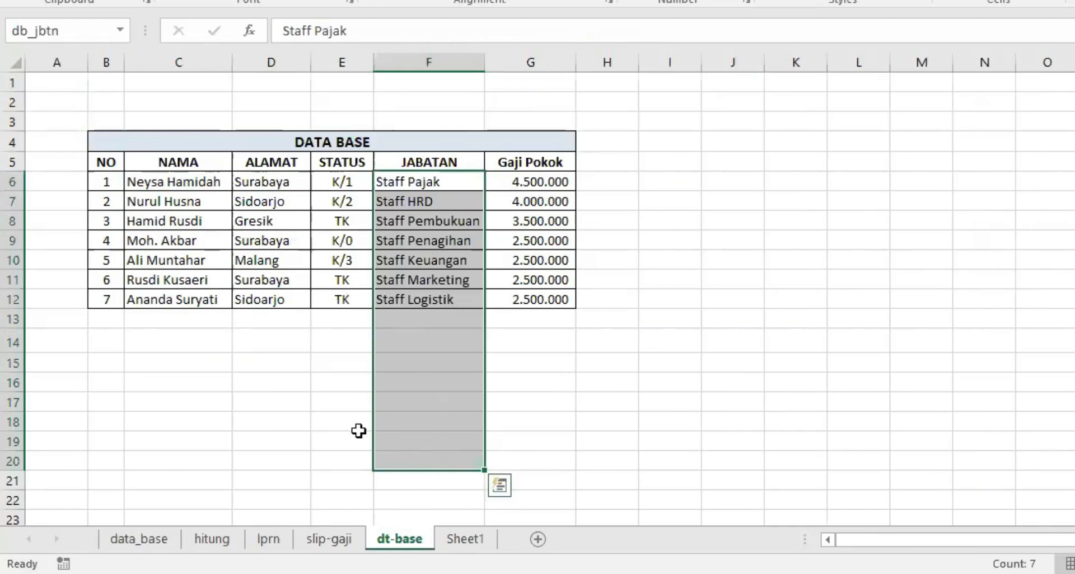
click(464, 539)
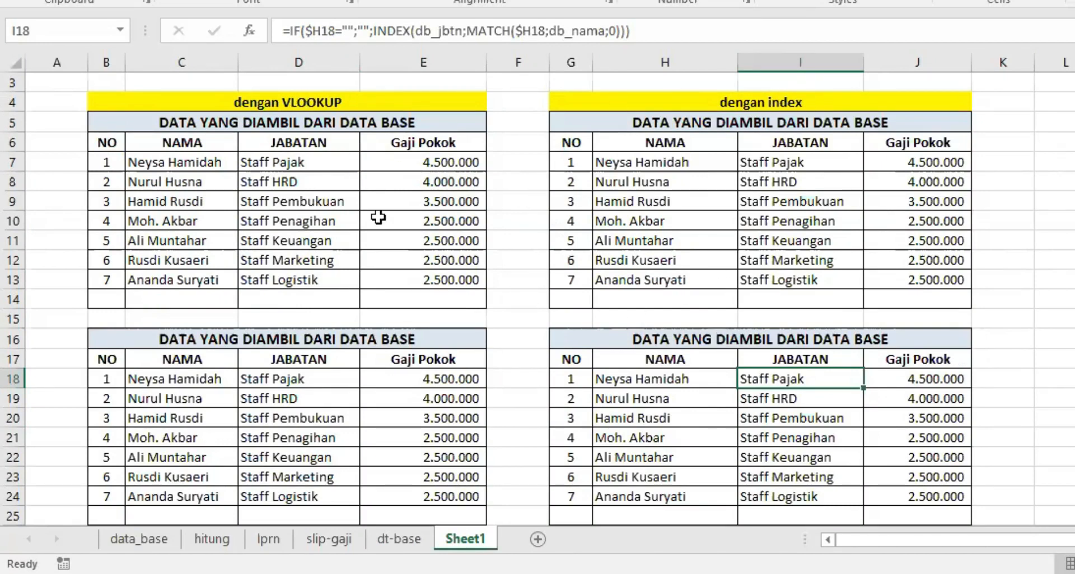
Step: Insert a blank column before the JABATAN column in the dt-base sheet
click(399, 539)
click(538, 404)
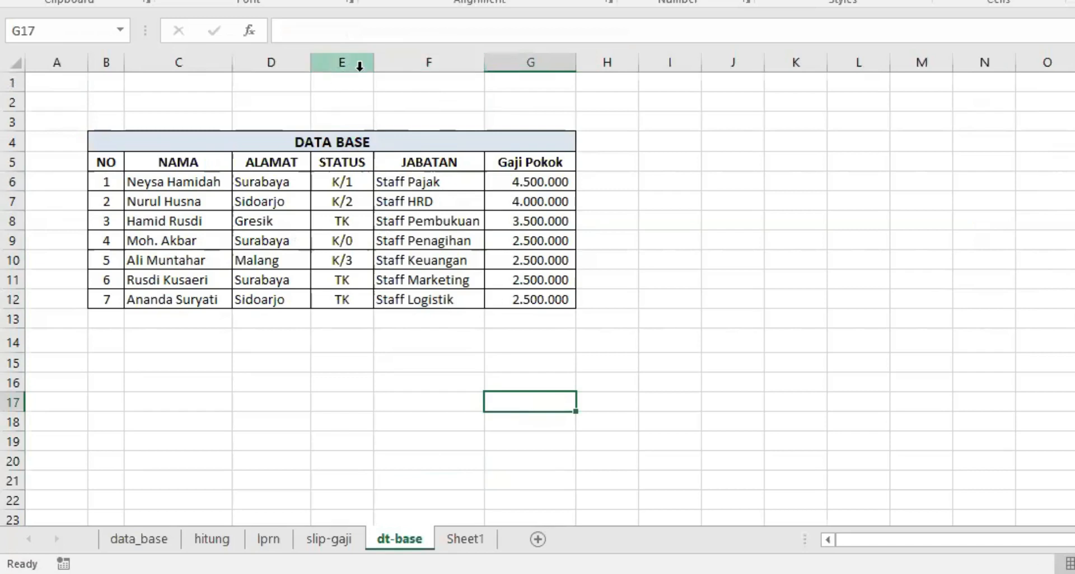
click(428, 59)
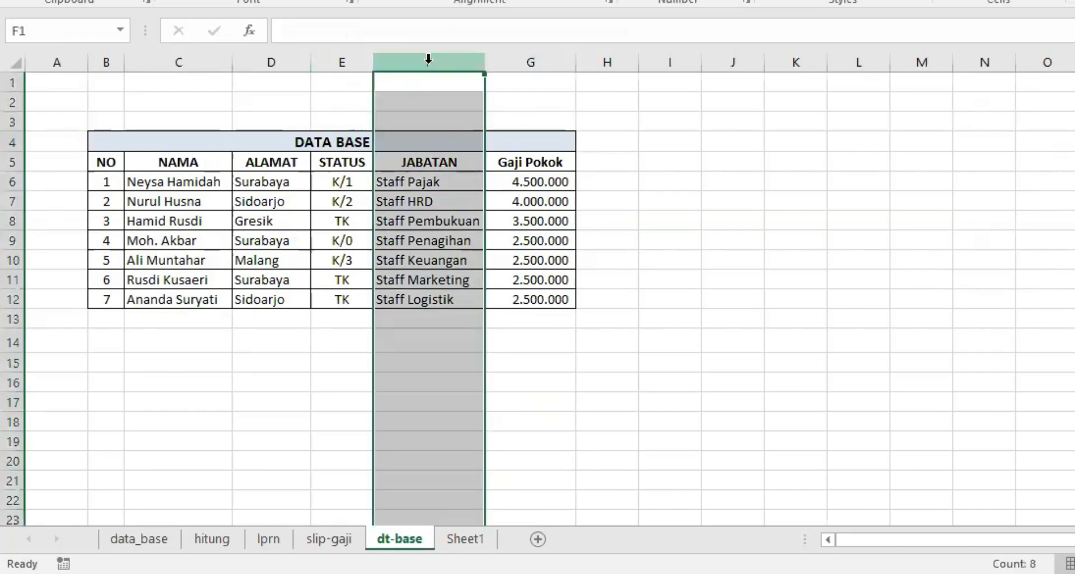
right_click(429, 60)
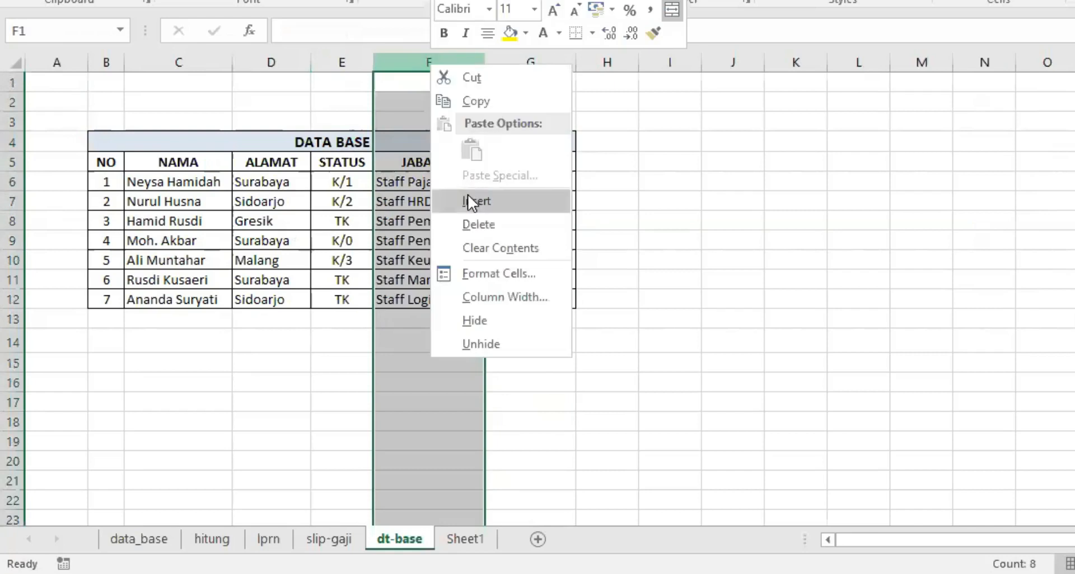
click(468, 194)
click(447, 336)
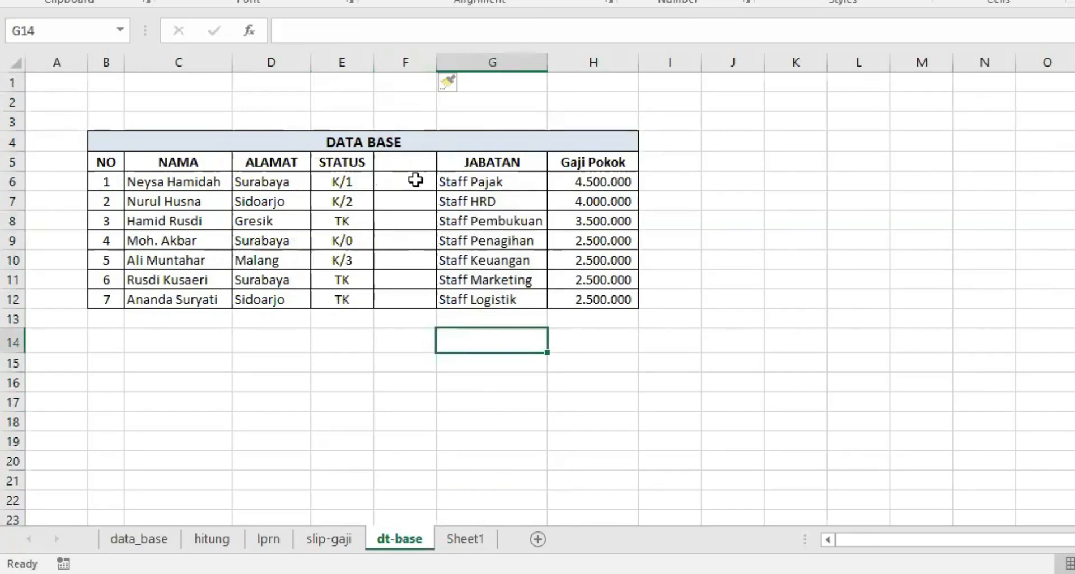
Step: Insert a blank column before the Gaji Pokok column in the dt-base table
click(599, 61)
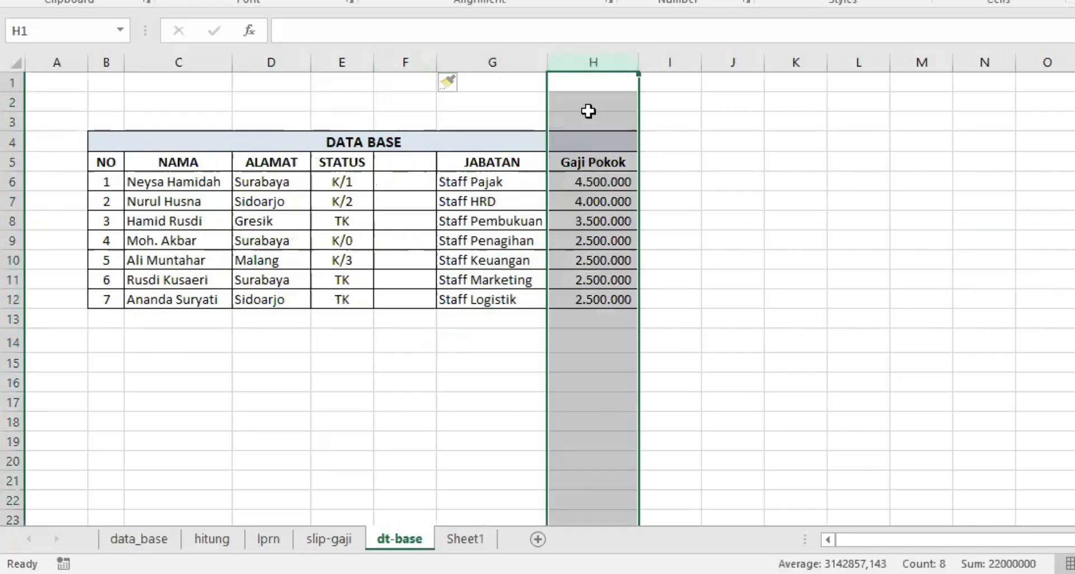
right_click(592, 56)
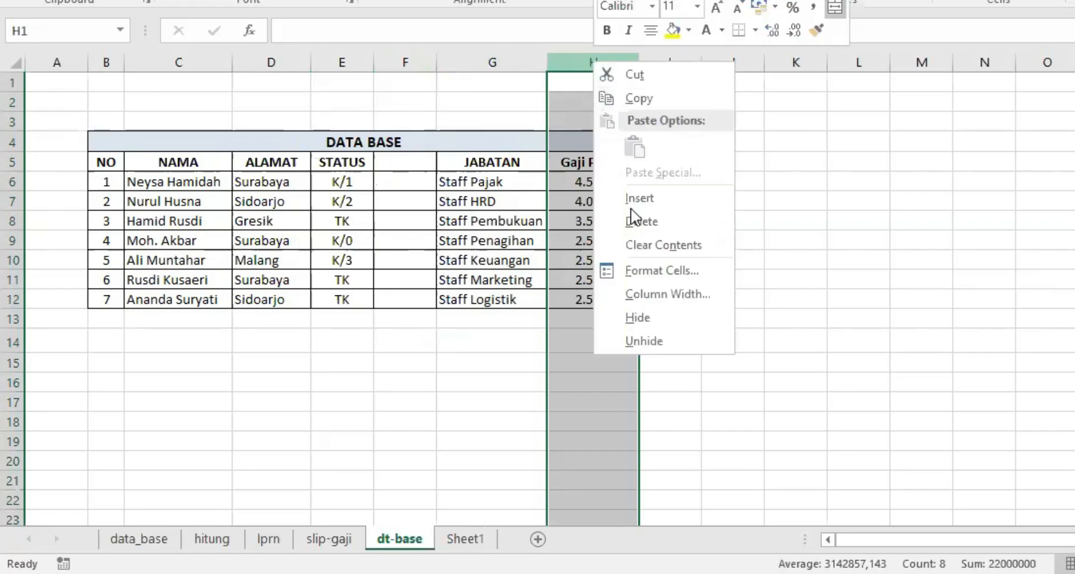
click(629, 203)
click(619, 319)
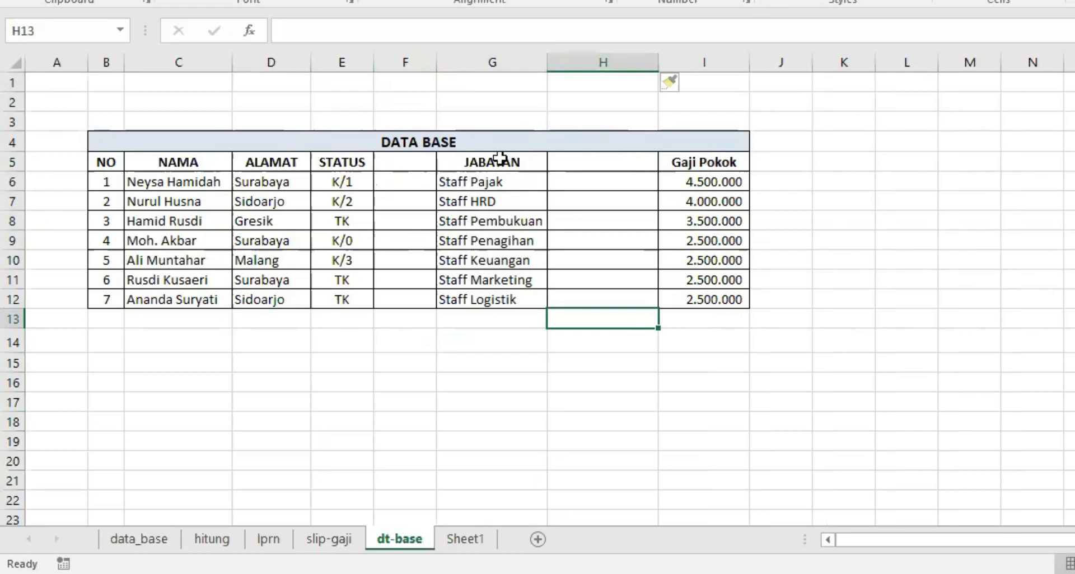
click(492, 59)
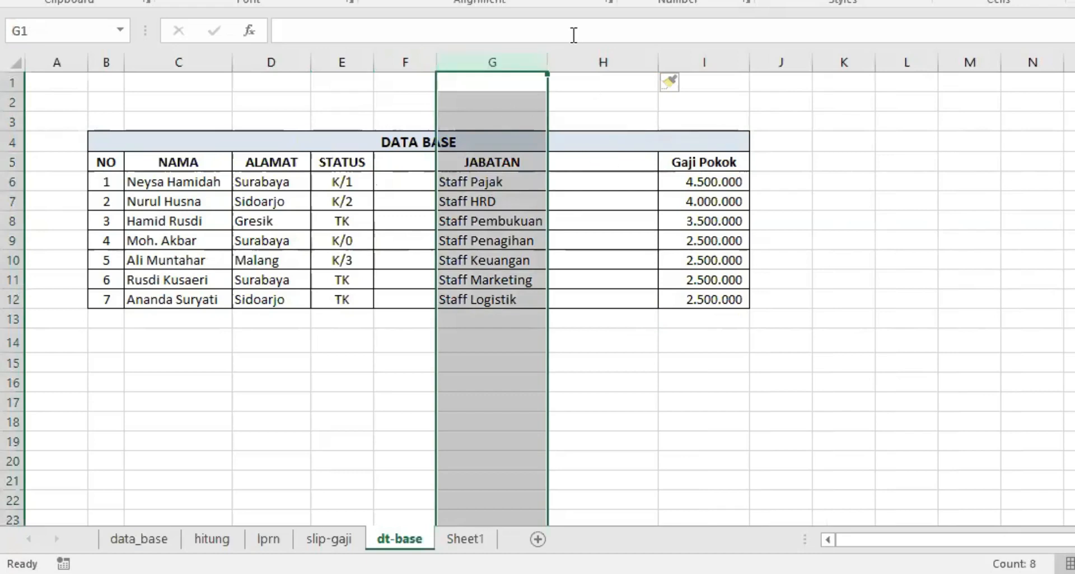
click(596, 60)
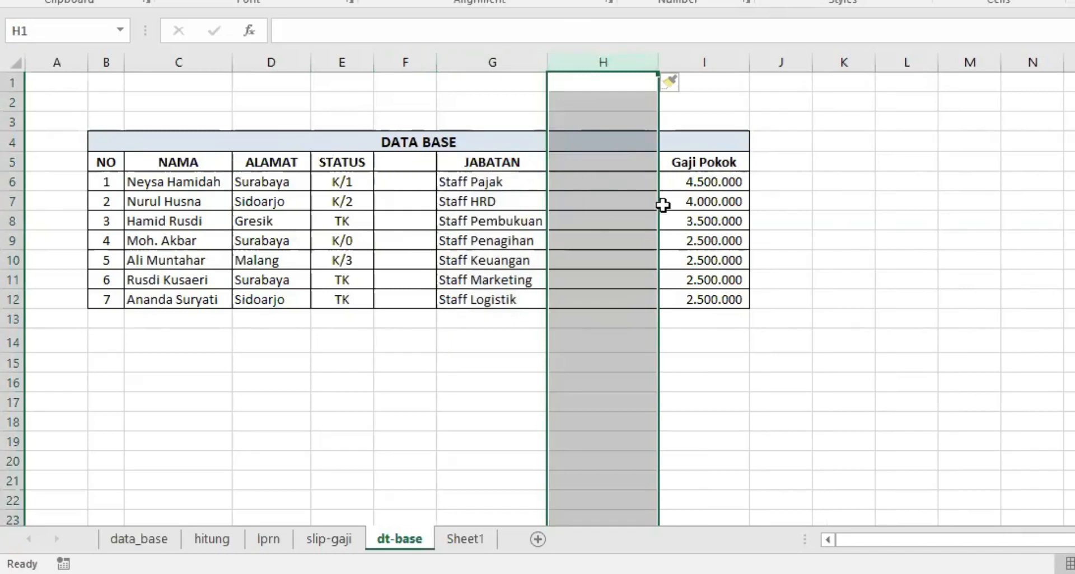
drag(415, 364, 413, 343)
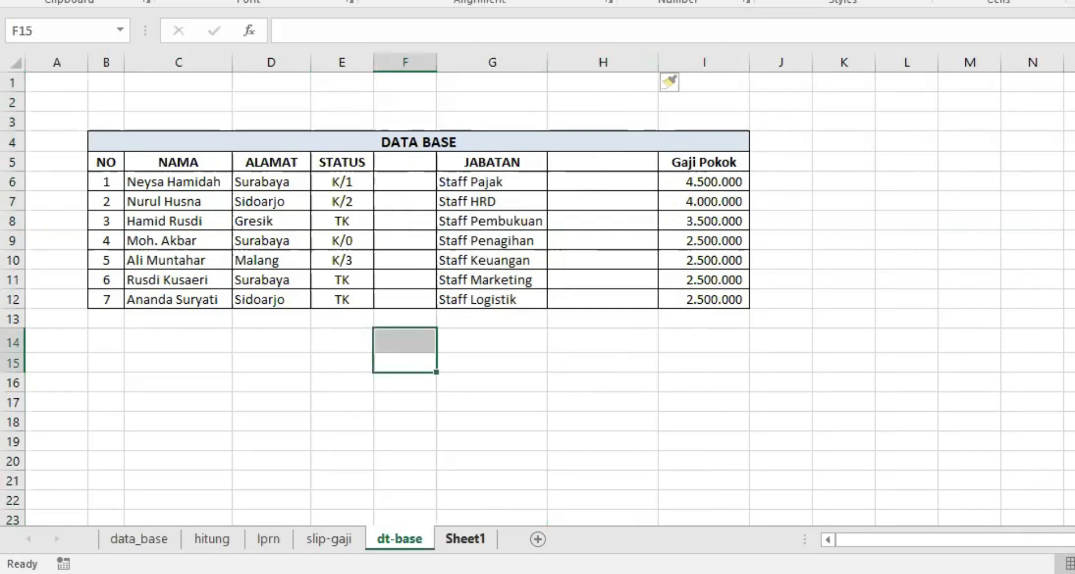
Step: Examine the VLOOKUP formulas in D7 and E7 on Sheet1 for the effect of the inserted columns
click(468, 539)
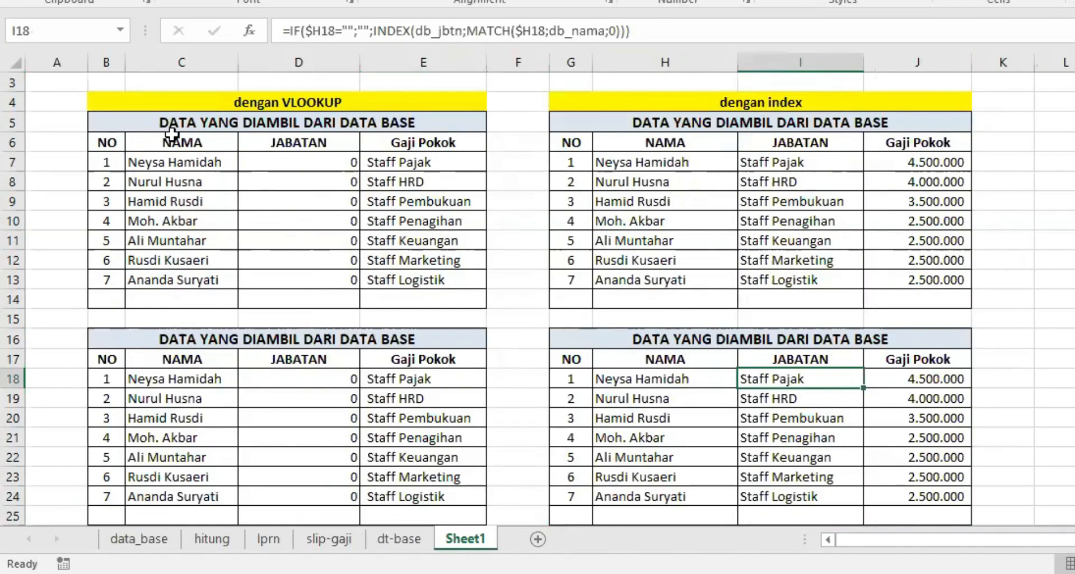
click(302, 163)
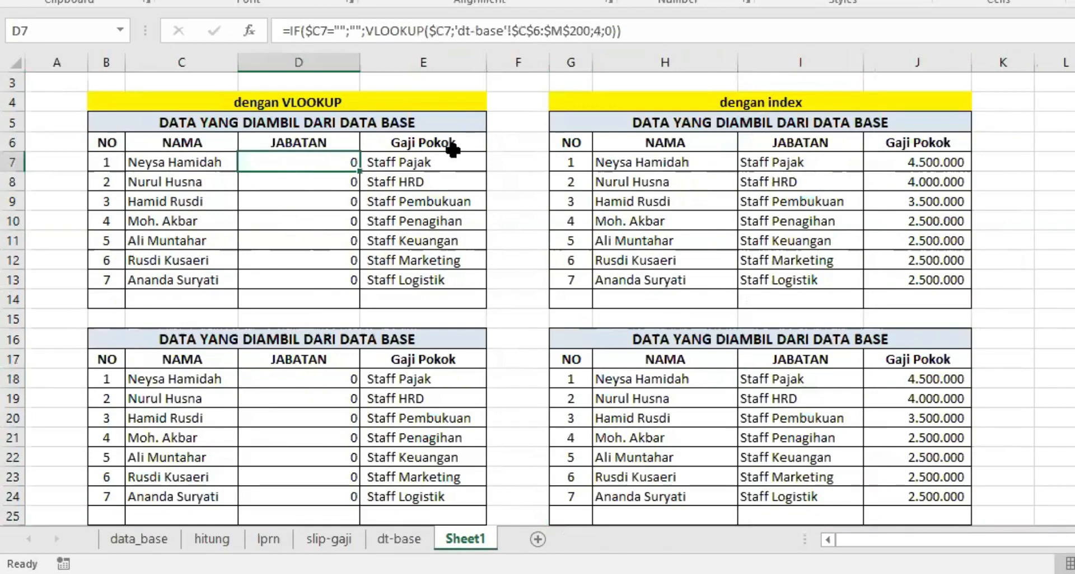
click(417, 163)
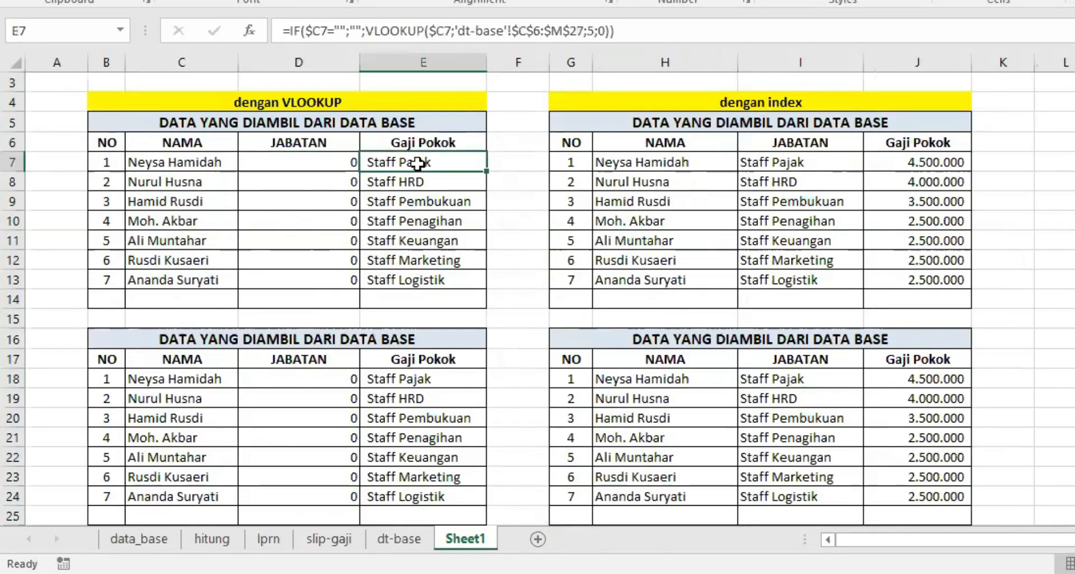
click(328, 165)
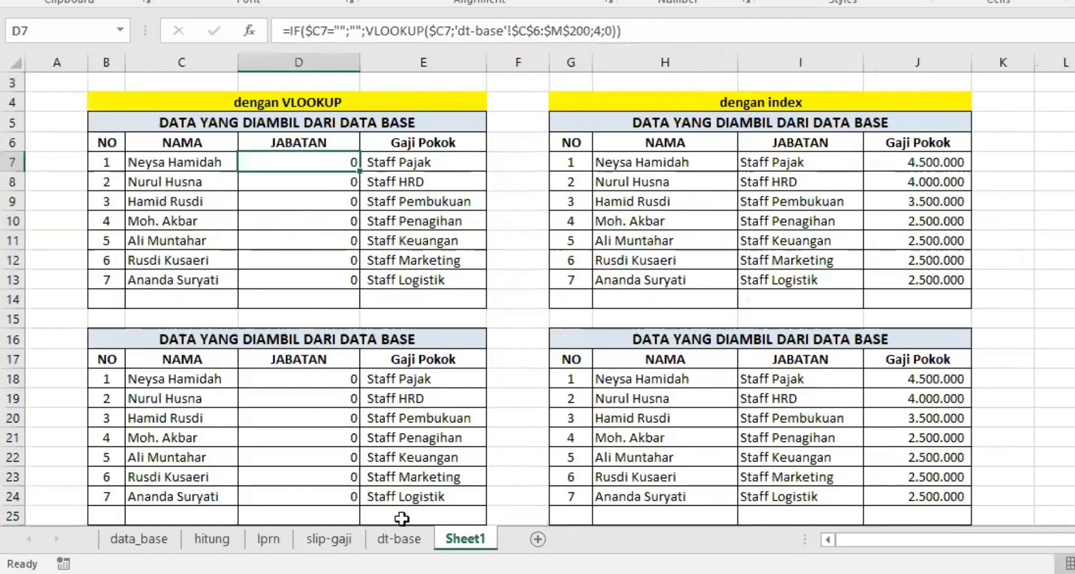
Step: Count the dt-base columns from NAMA through JABATAN to Gaji Pokok for the lookup index numbers, and return to Sheet1
click(399, 541)
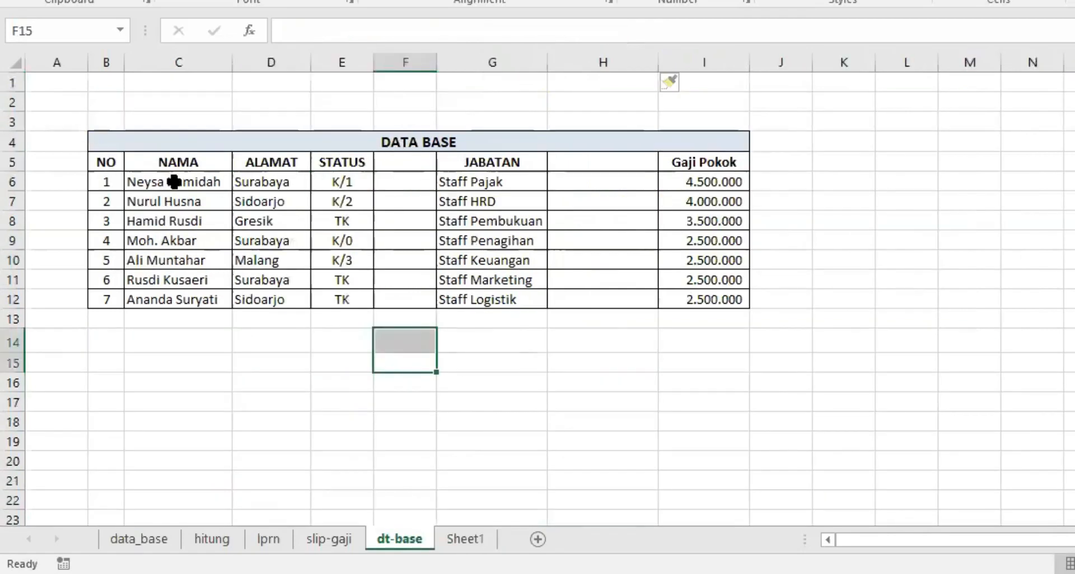
click(175, 182)
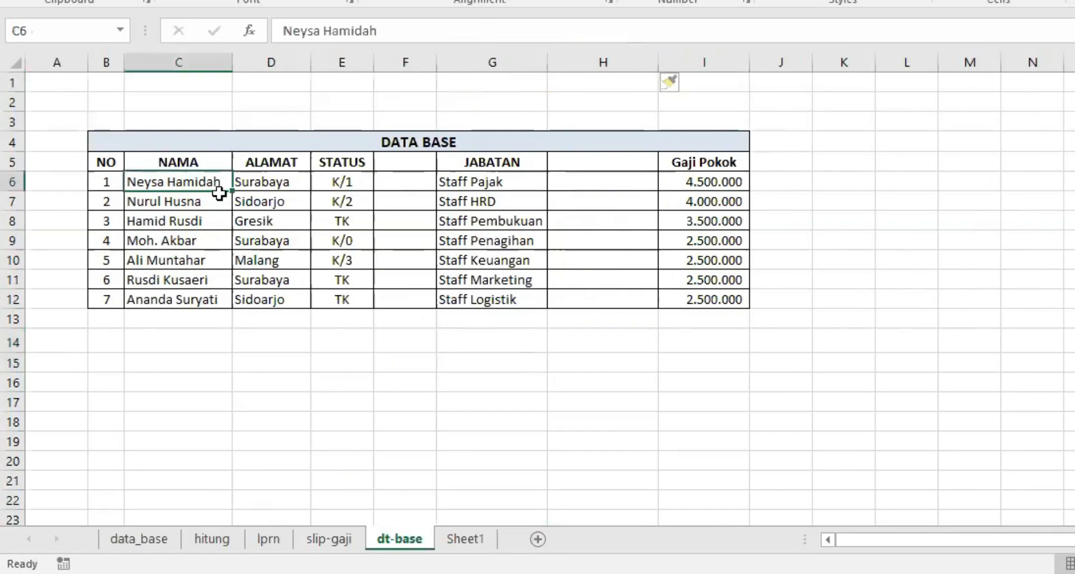
click(260, 181)
click(352, 190)
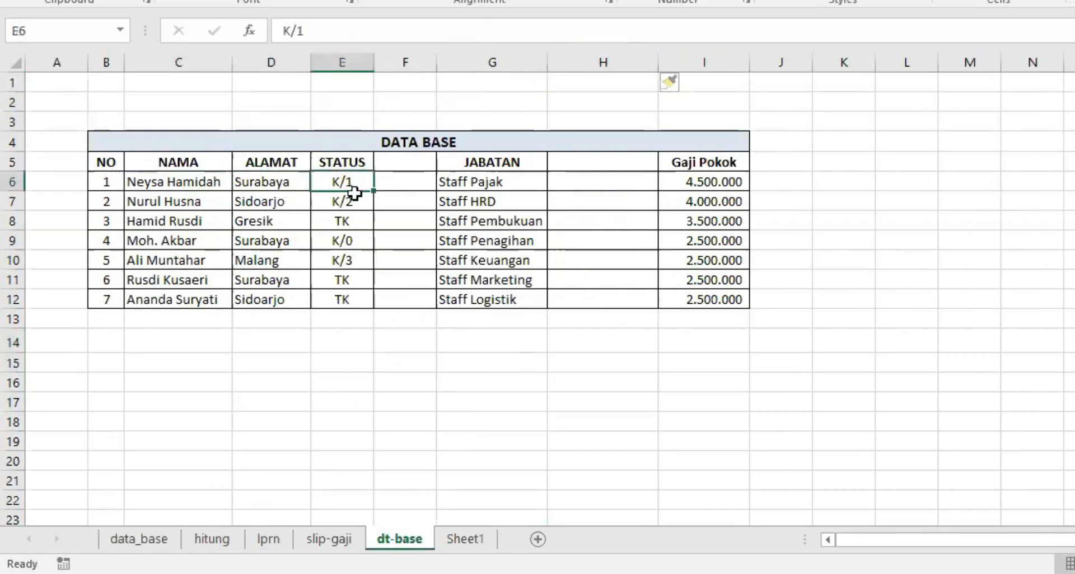
click(391, 184)
click(478, 178)
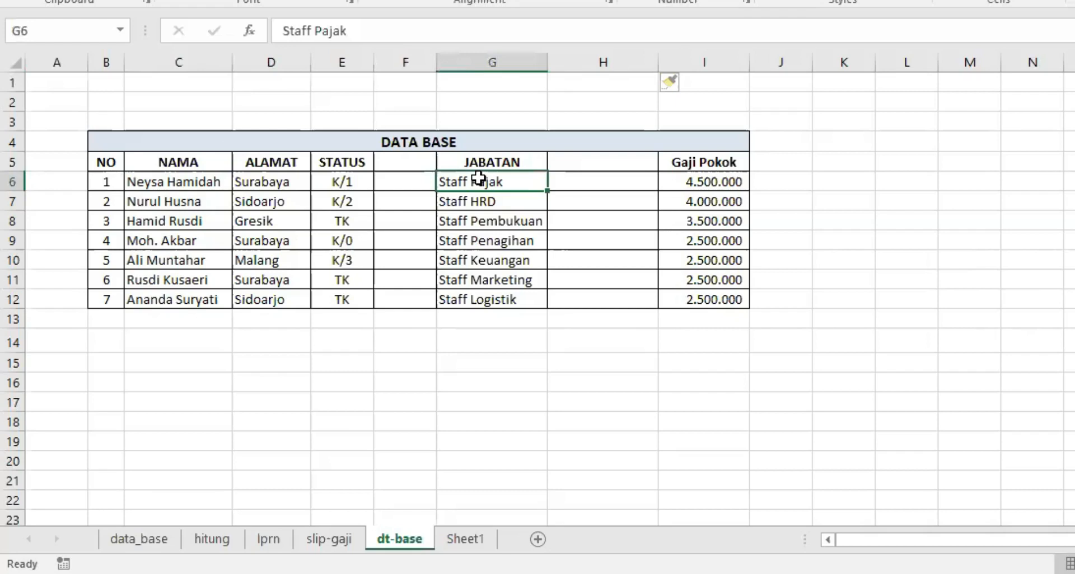
click(710, 179)
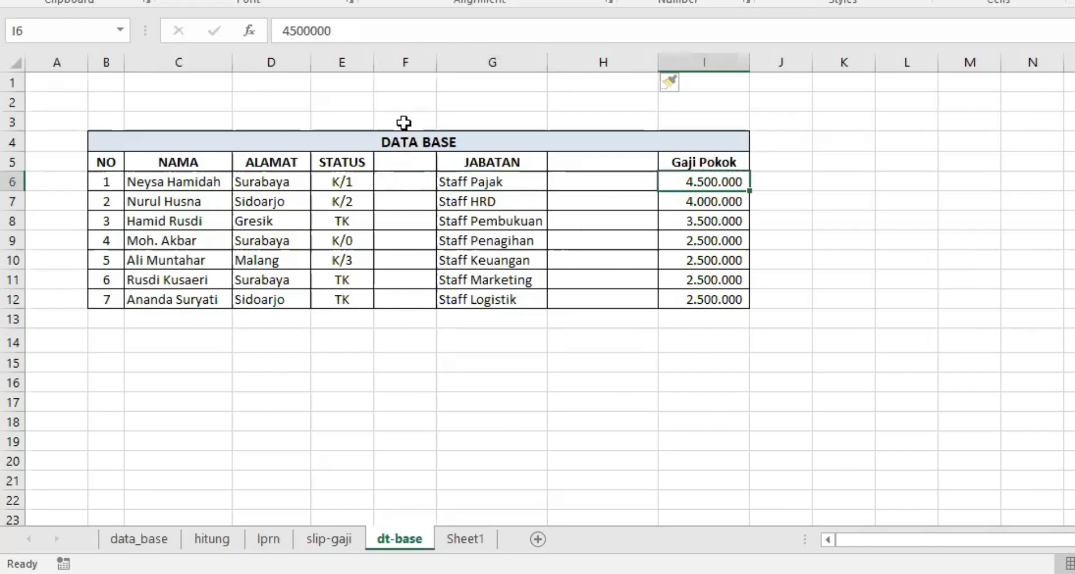
click(469, 539)
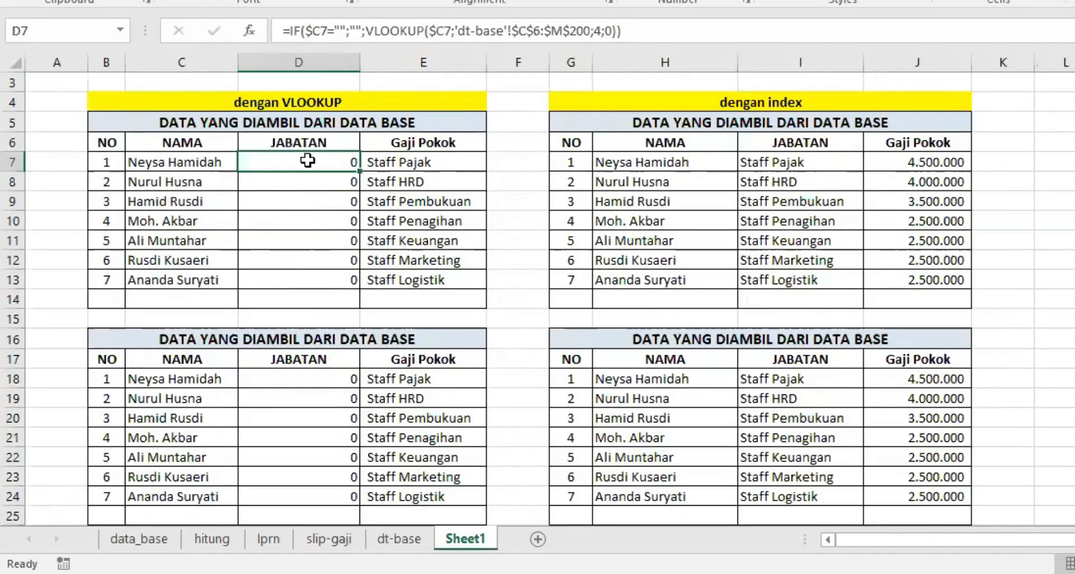
click(399, 539)
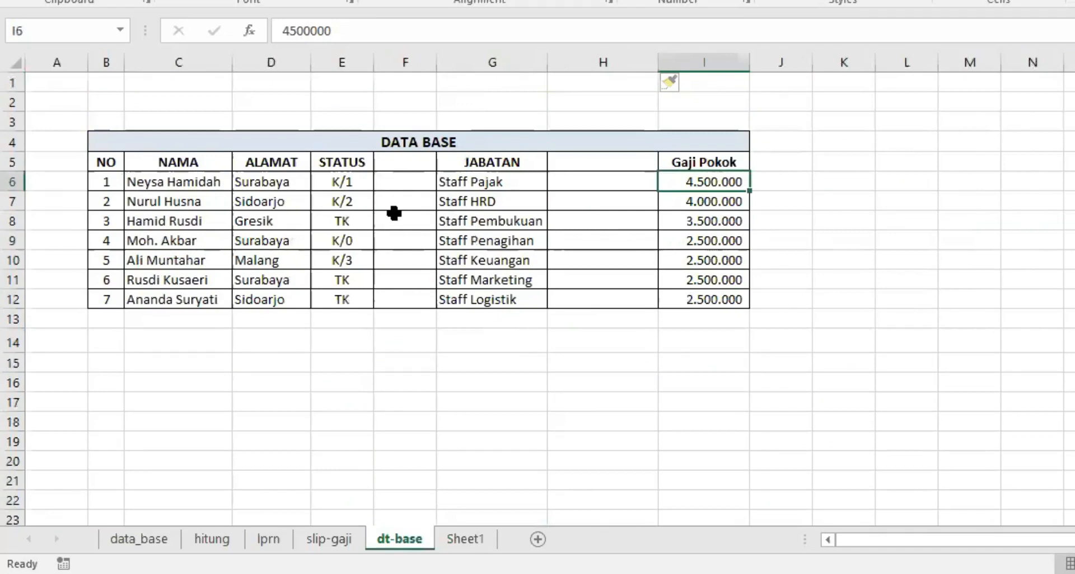
click(465, 539)
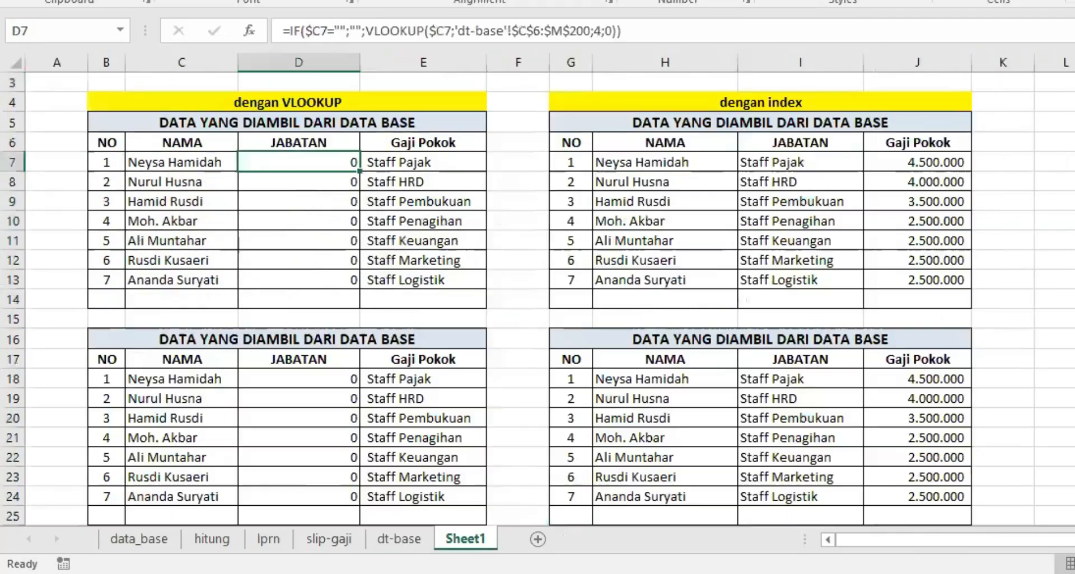
Step: Set the VLOOKUP column index in the D7 JABATAN formula to 5
click(595, 31)
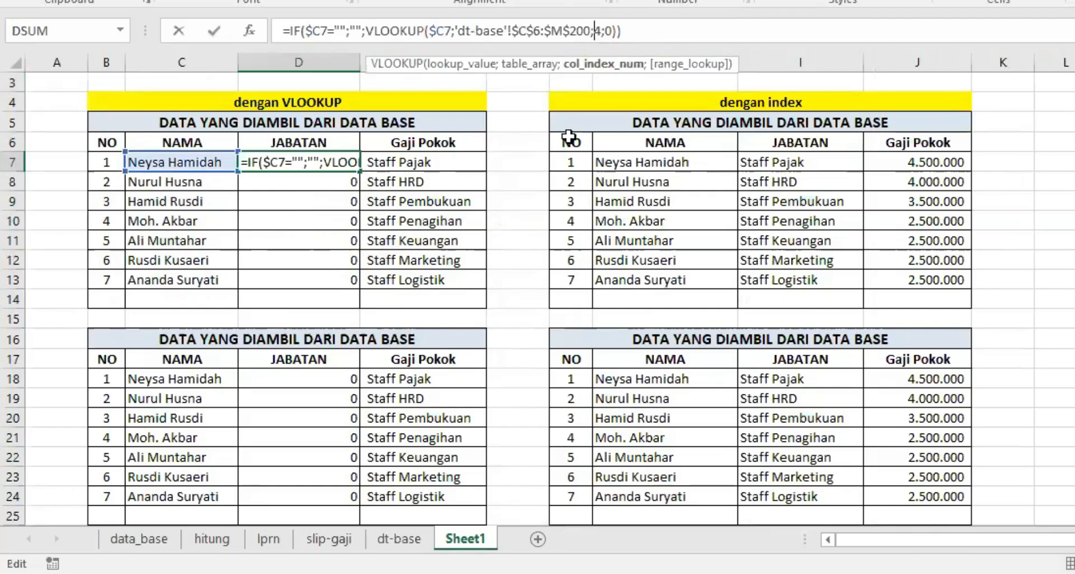
text(5)
key(Delete)
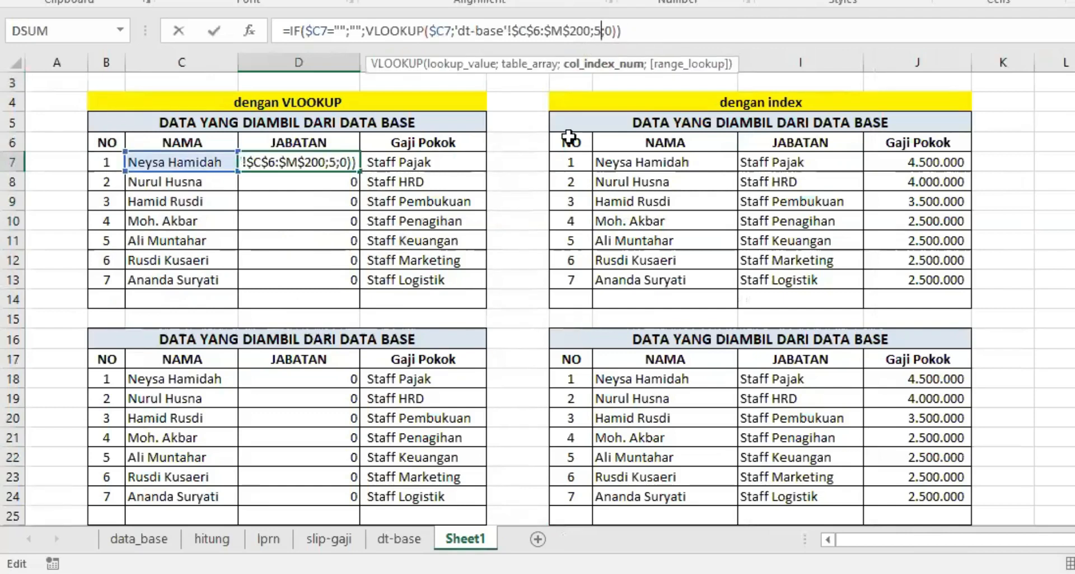
key(Tab)
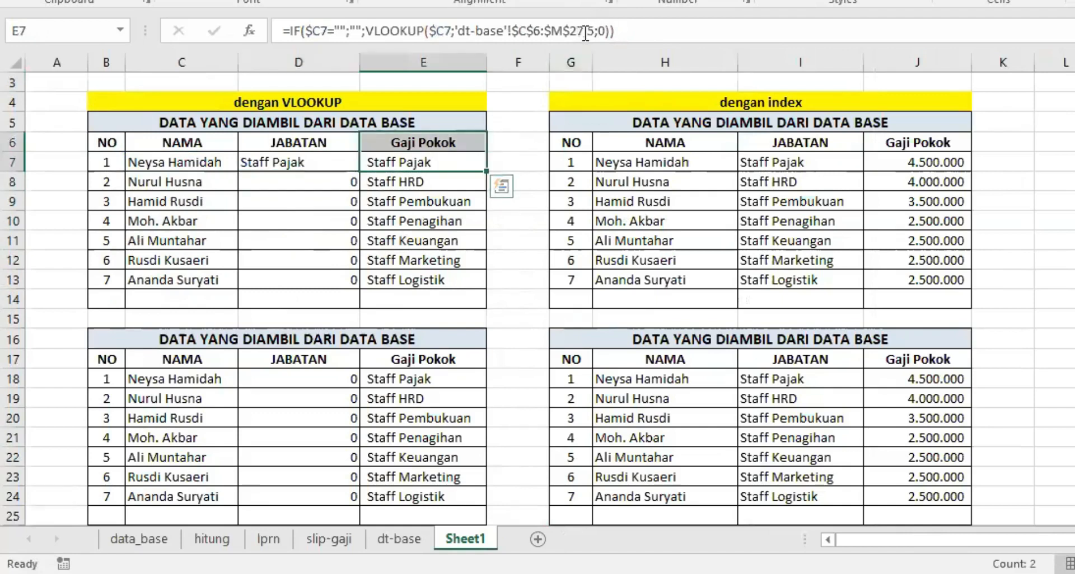
Step: Set the VLOOKUP column index in the E7 Gaji Pokok formula to 7 and fill the D7:E7 formulas down through row 14
click(587, 31)
key(Delete)
text(7)
key(Return)
drag(333, 163, 486, 310)
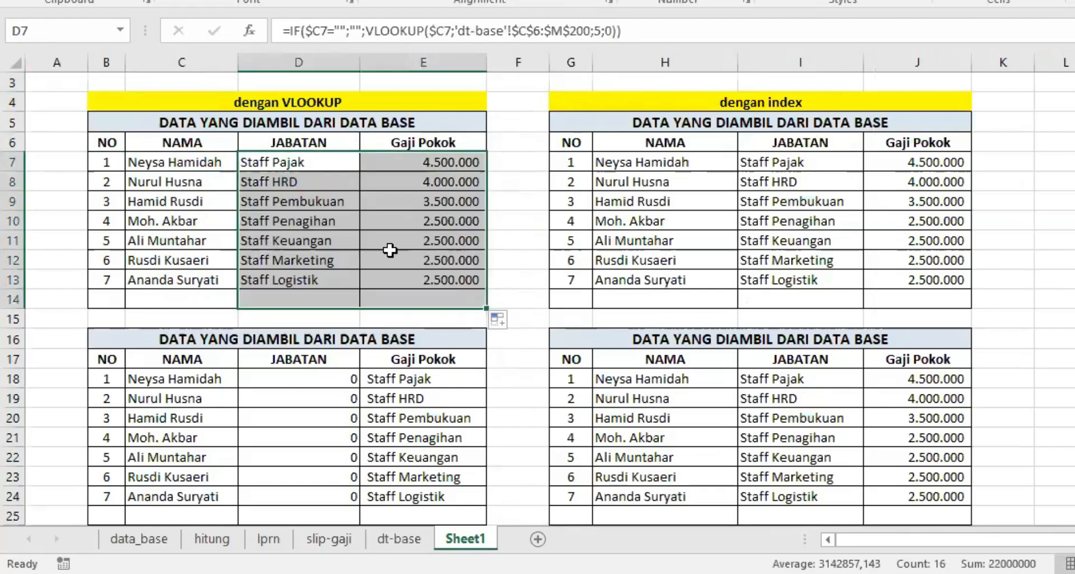
click(394, 246)
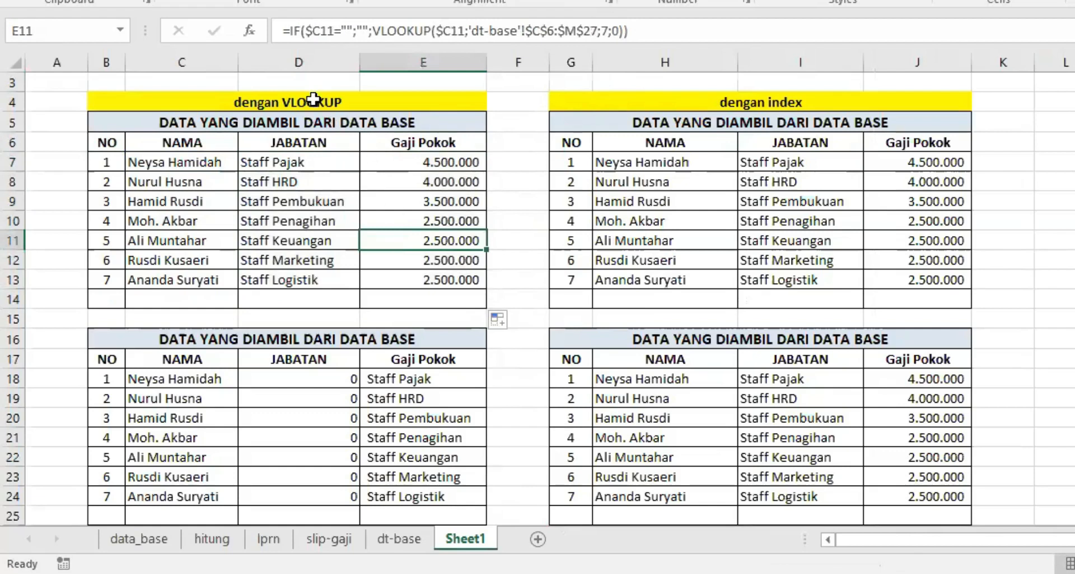
Step: Compare the VLOOKUP and index tables on Sheet1 with the column layout of the dt-base table
click(774, 103)
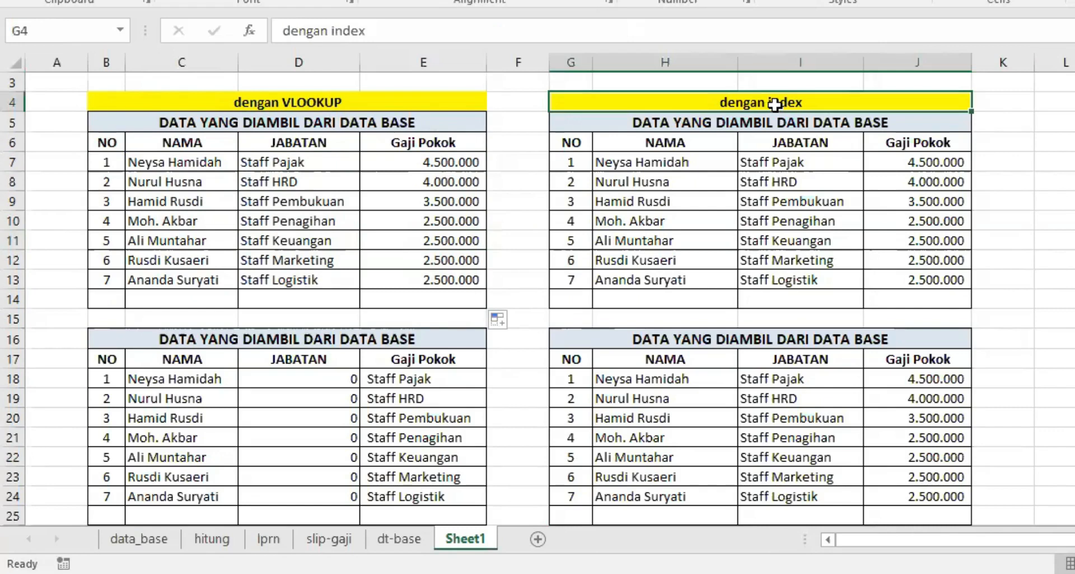
click(399, 539)
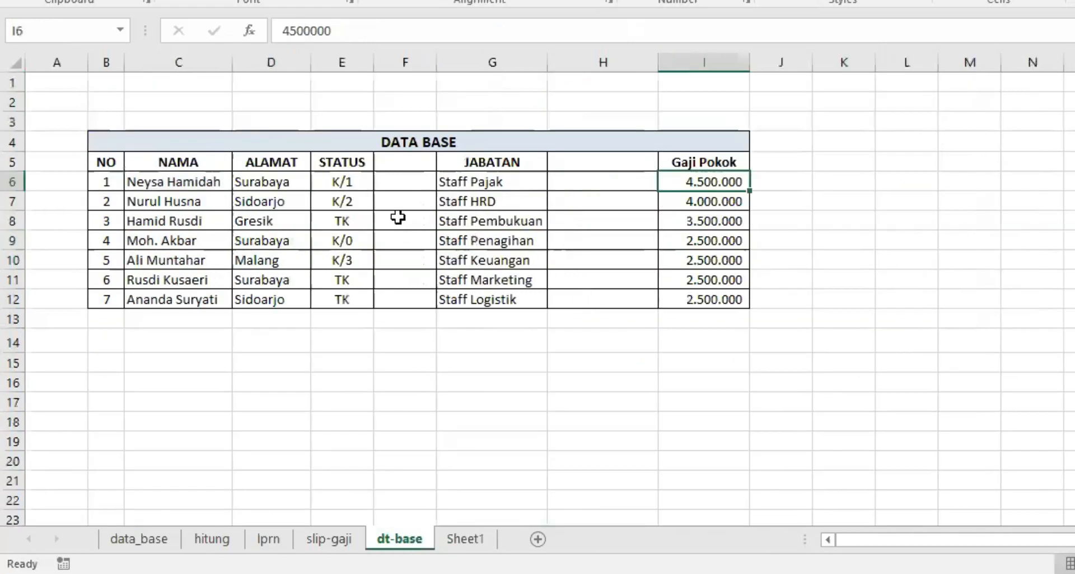
click(465, 538)
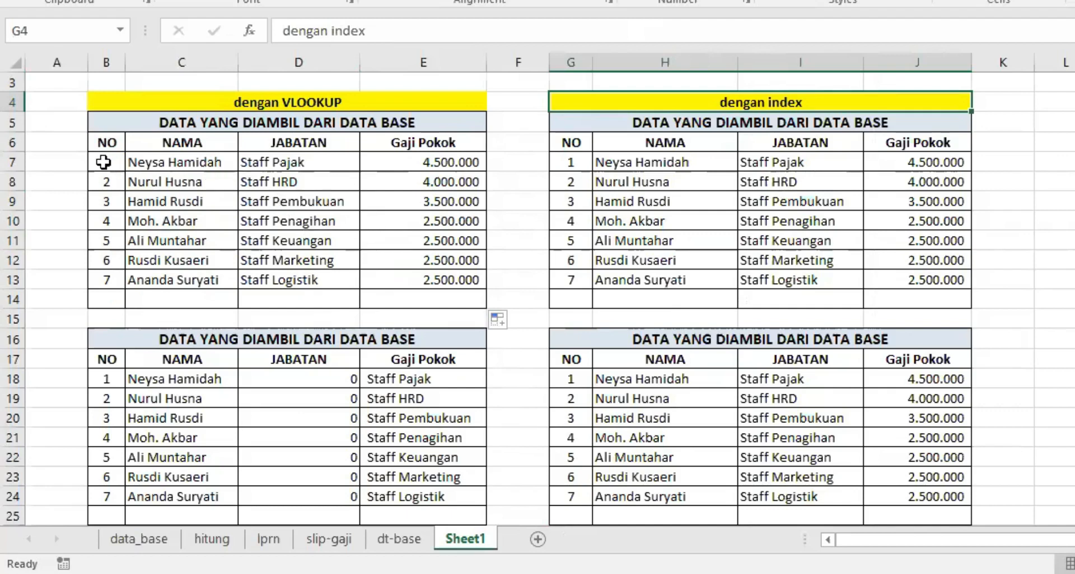
click(161, 165)
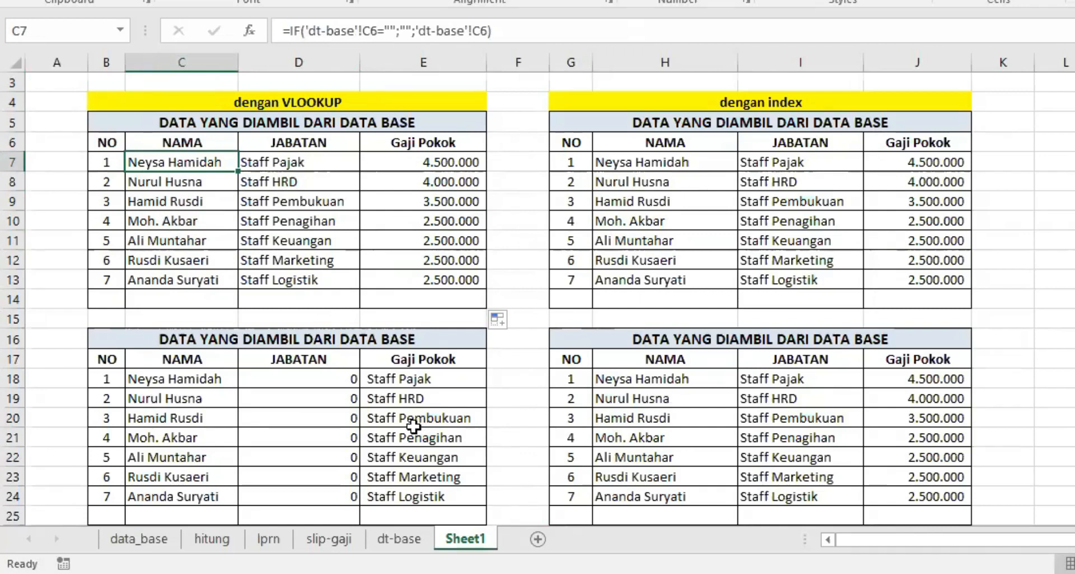
click(757, 103)
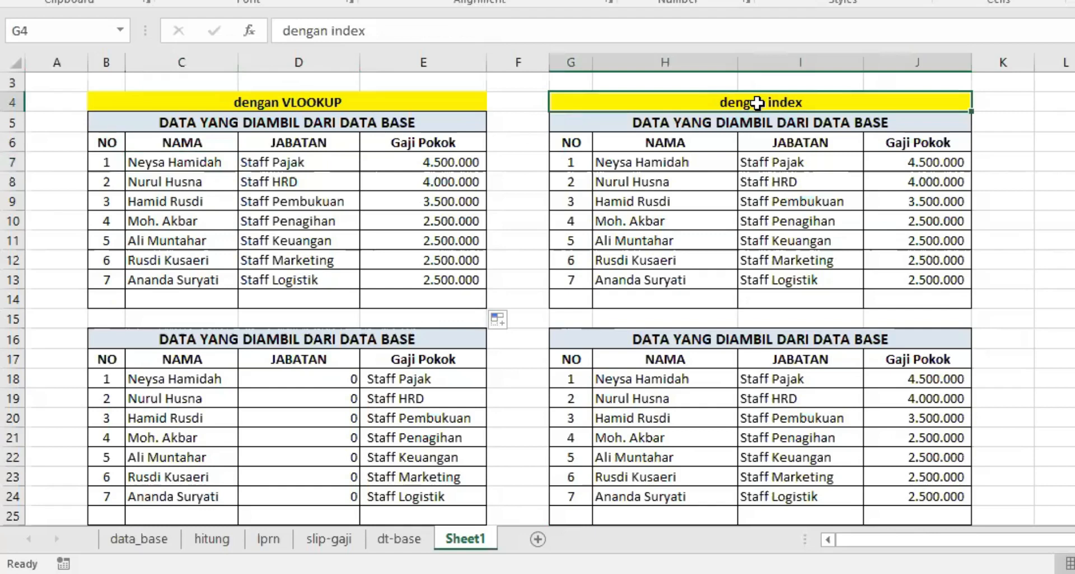